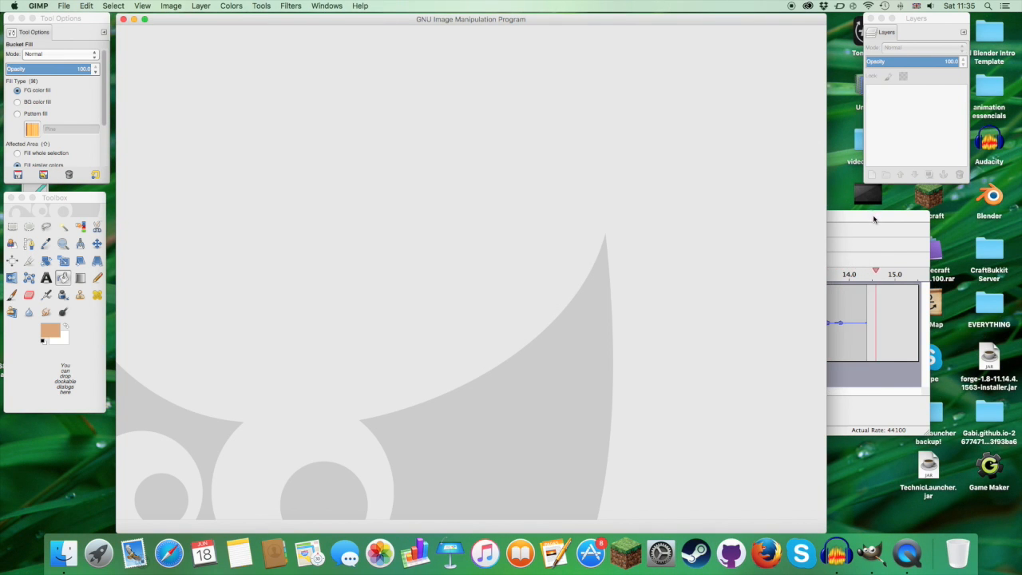
Step: Clear the Audacity window away and preview the example image minecraft head design.png from the desktop
left_click_drag(875, 217, 982, 210)
left_click(257, 210)
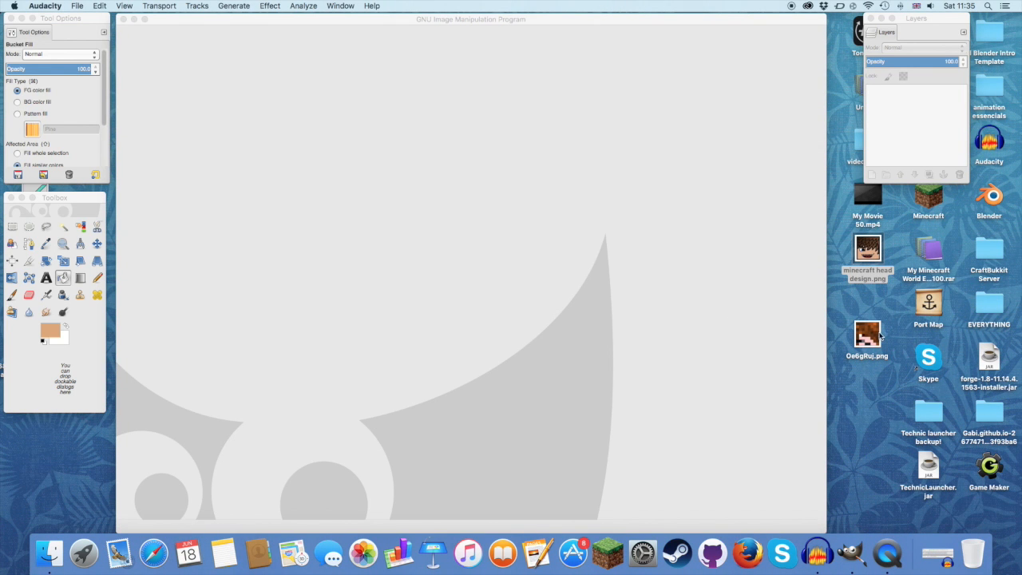
double_click(867, 254)
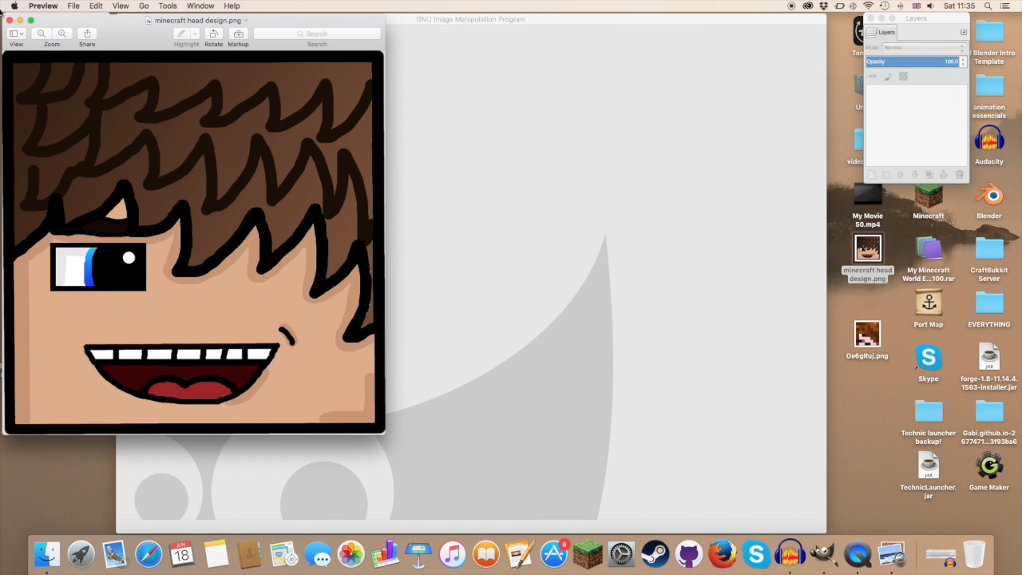
left_click(9, 21)
left_click_drag(839, 311, 864, 345)
left_click(880, 399)
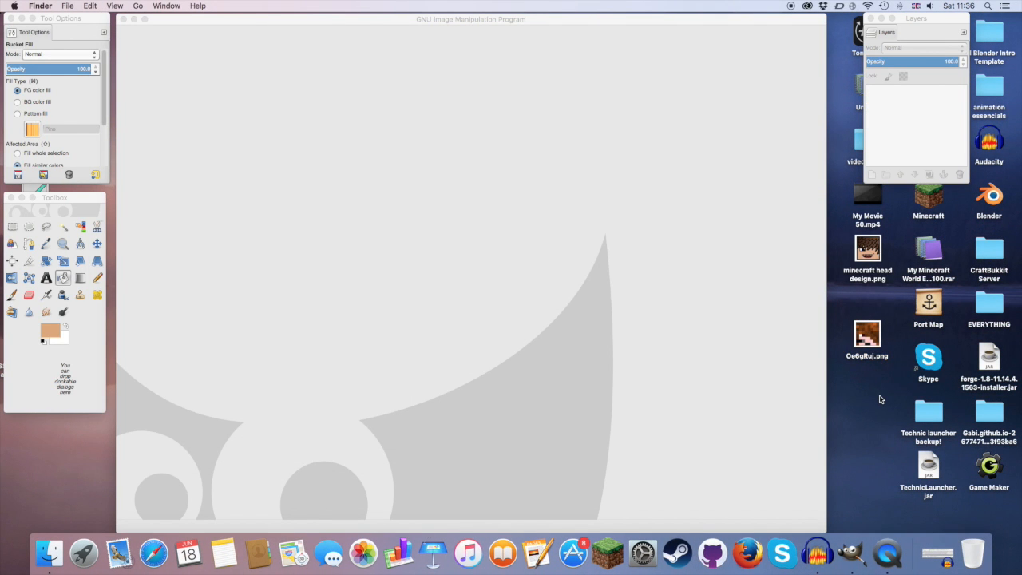
Step: Open Oe6gRuj.png from the desktop in GIMP and add a new transparent layer above it
left_click(867, 339)
left_click_drag(868, 339, 427, 252)
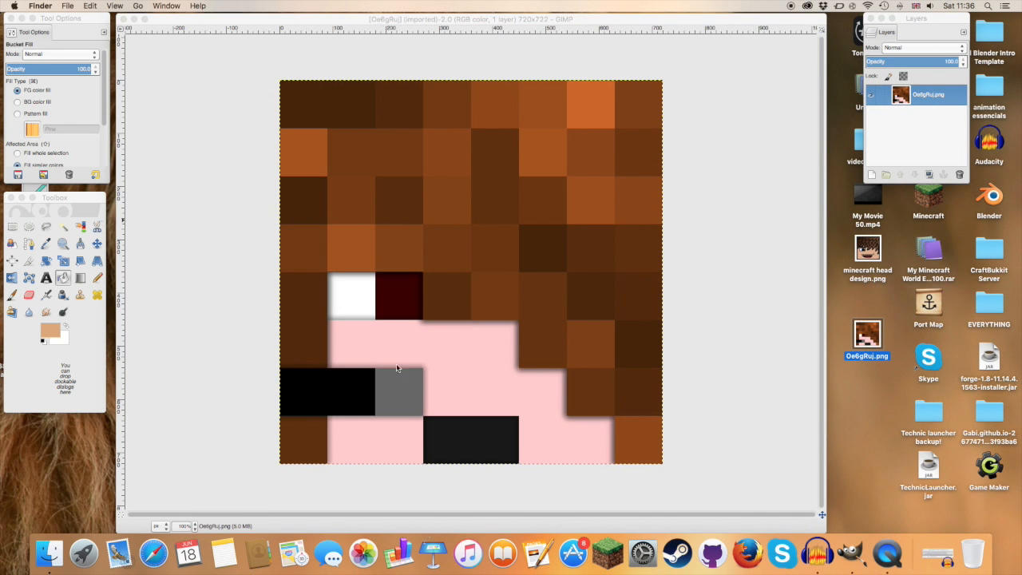
left_click(871, 176)
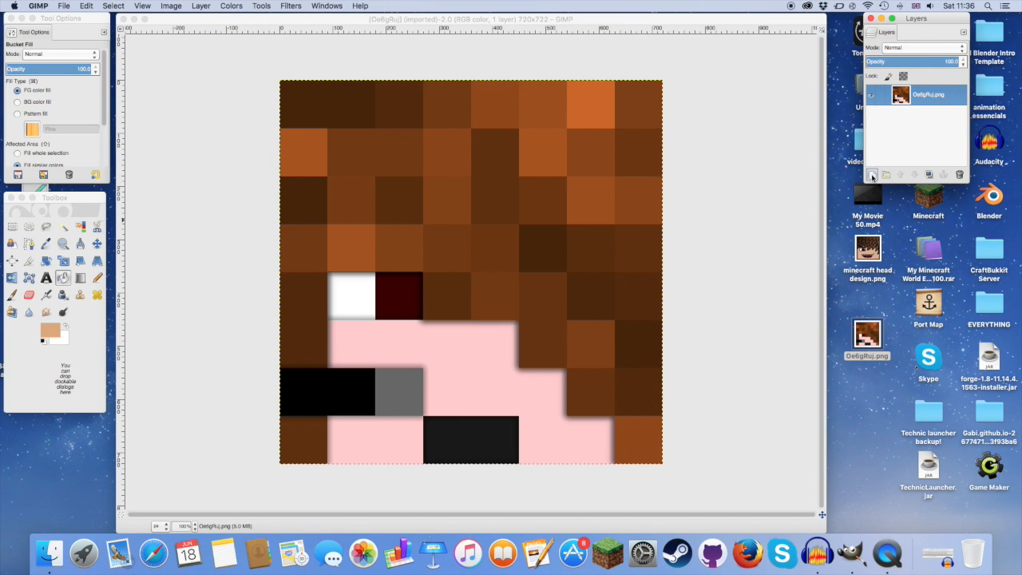
left_click(872, 176)
left_click(137, 176)
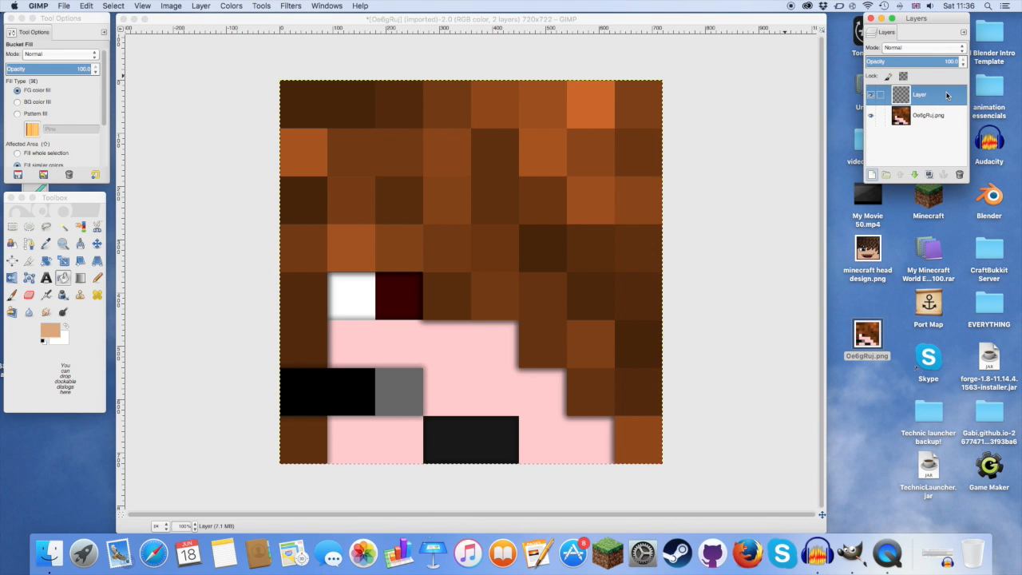
Step: Fade the Oe6gRuj.png layer with Brightness-Contrast by raising the brightness and strongly lowering the contrast
left_click(928, 116)
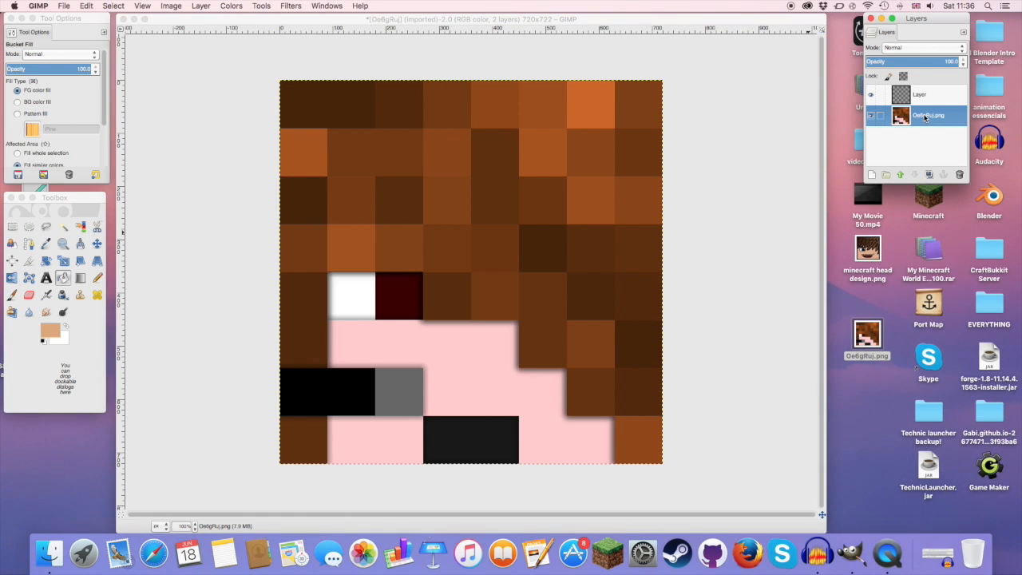
left_click(231, 6)
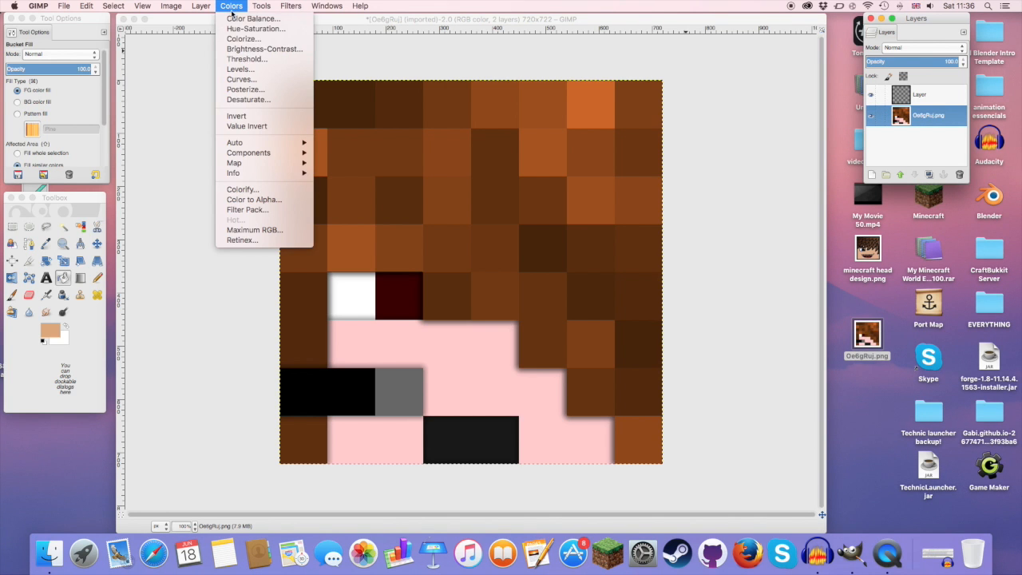
left_click(247, 51)
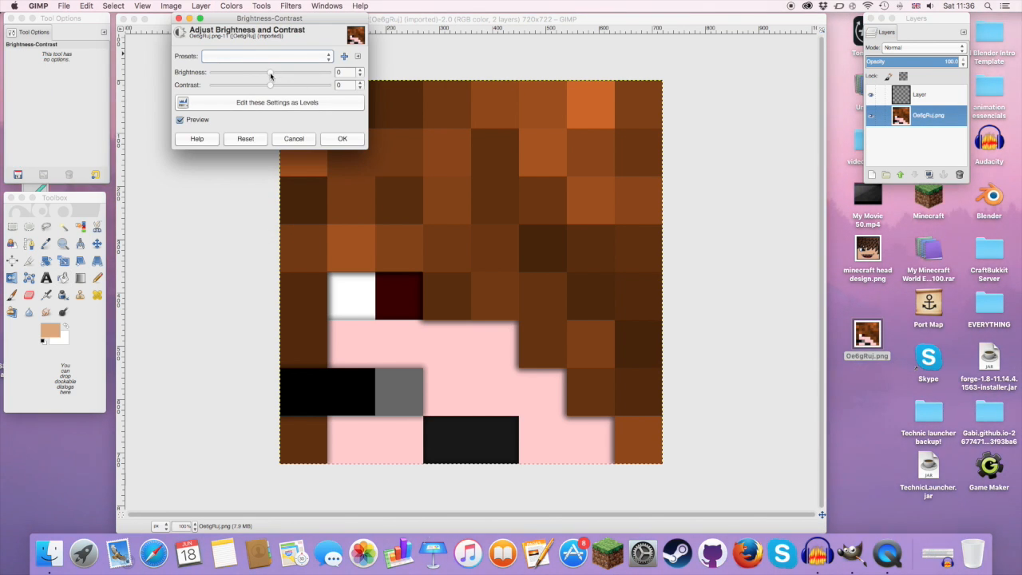
left_click_drag(270, 72, 367, 75)
left_click_drag(275, 87, 236, 86)
left_click(341, 138)
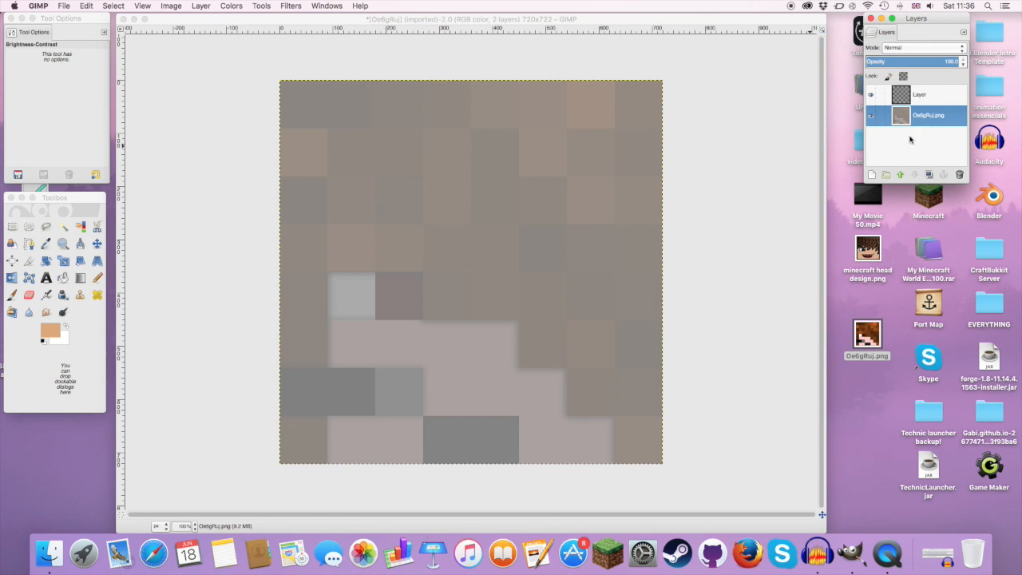
Step: Make the new empty layer active and set up the Paintbrush with black (000000) as the foreground colour
left_click(929, 96)
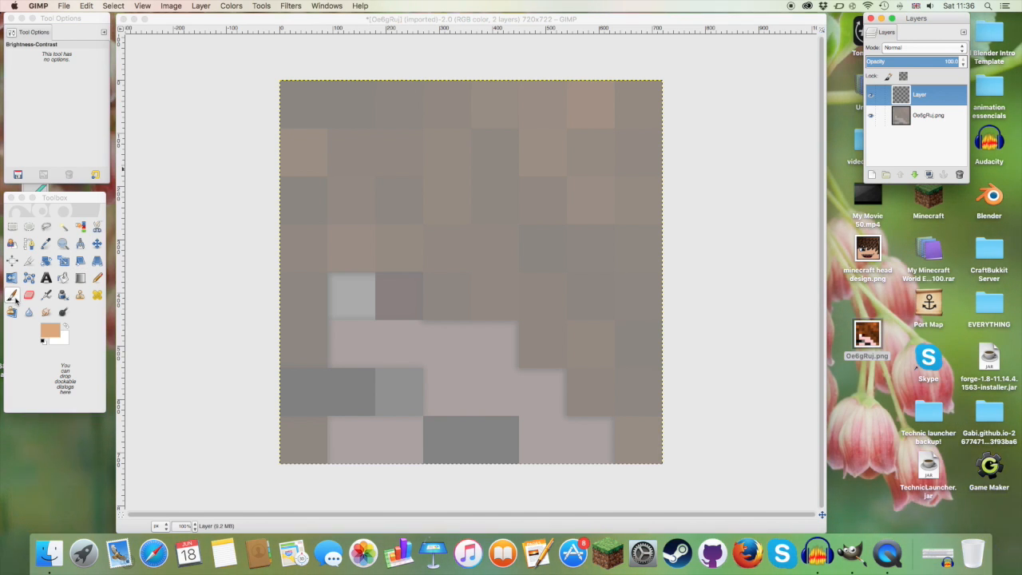
left_click(13, 296)
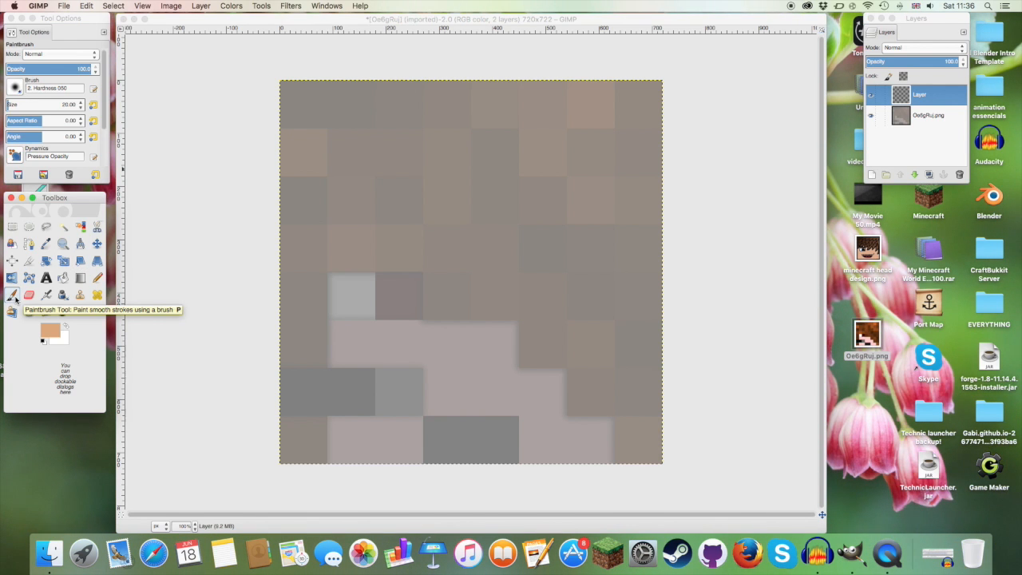
left_click(51, 327)
left_click_drag(266, 68, 176, 28)
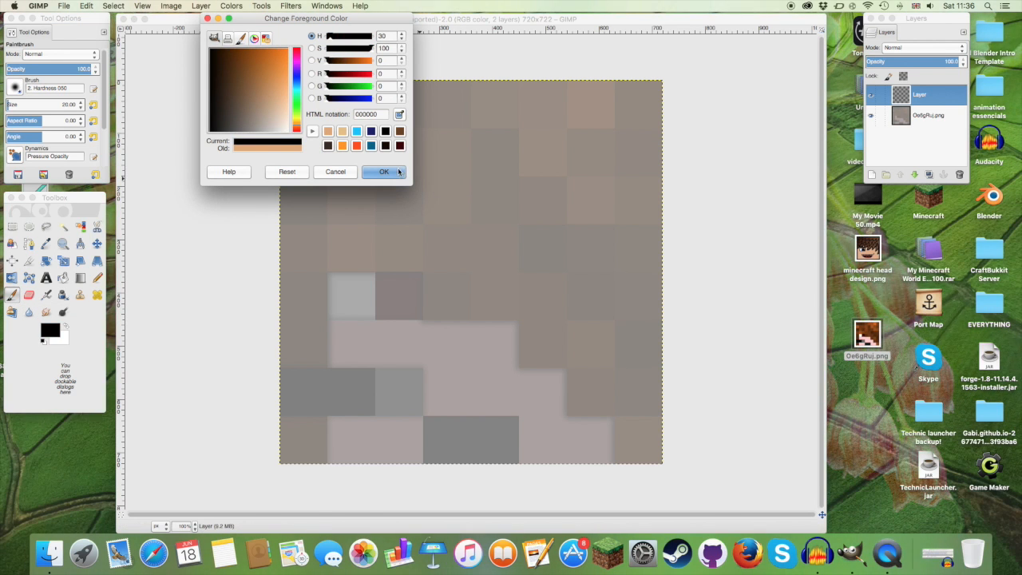
left_click(384, 172)
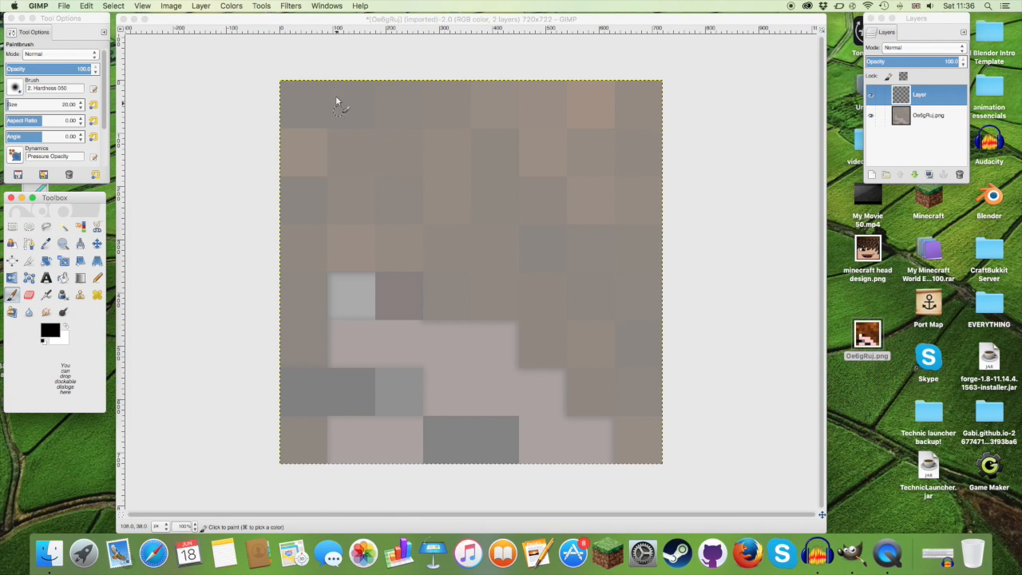
Step: Paint a black border of straight lines along all four edges of the image with the size 20 brush
left_click(285, 88)
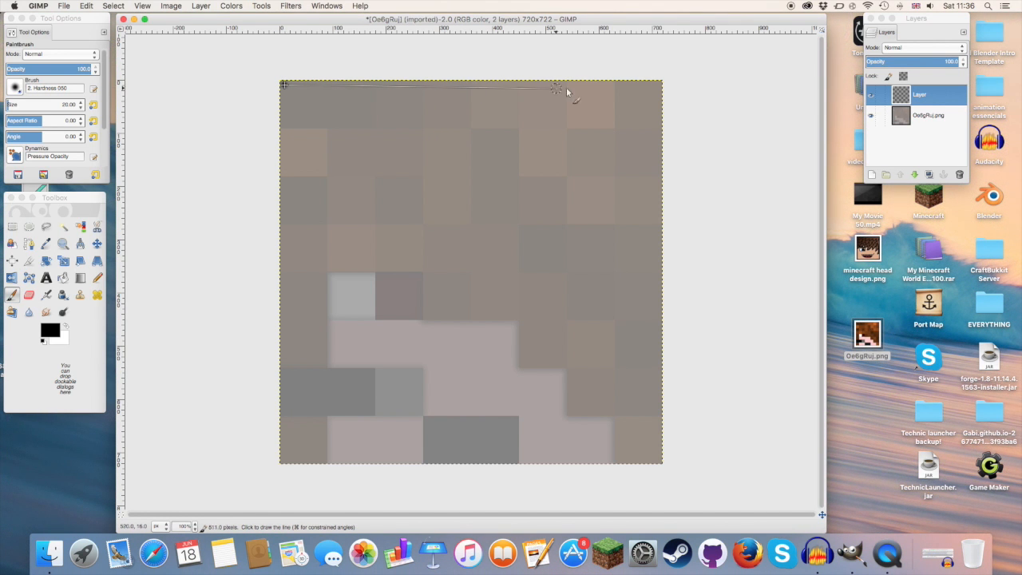
left_click(658, 83, "shift")
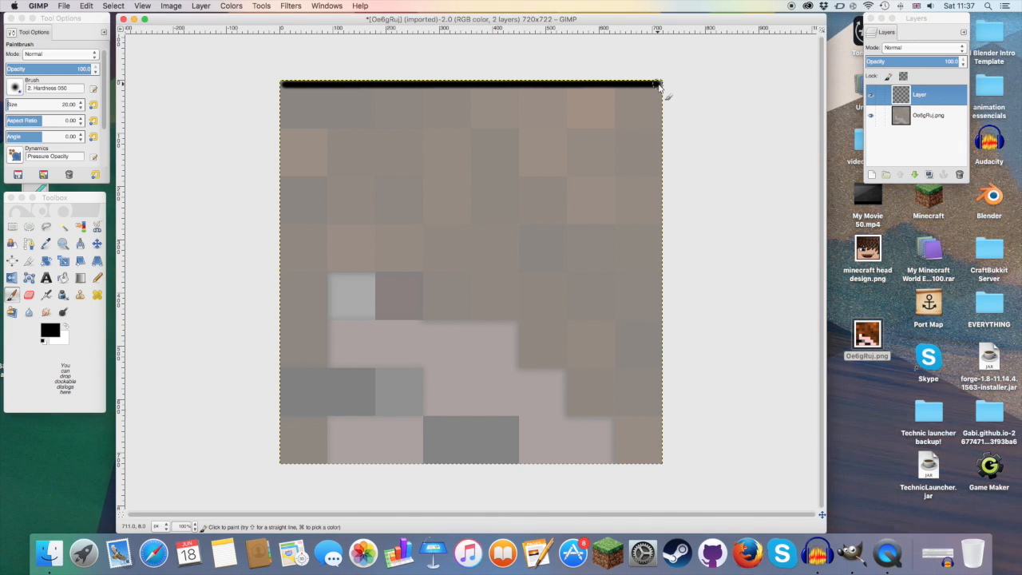
left_click(658, 462, "shift")
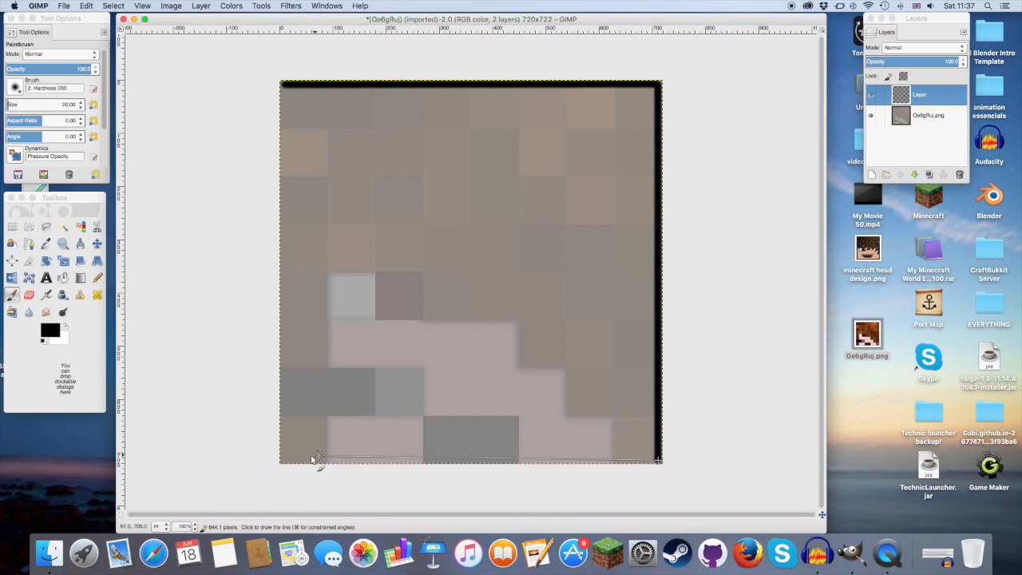
left_click(284, 461, "shift")
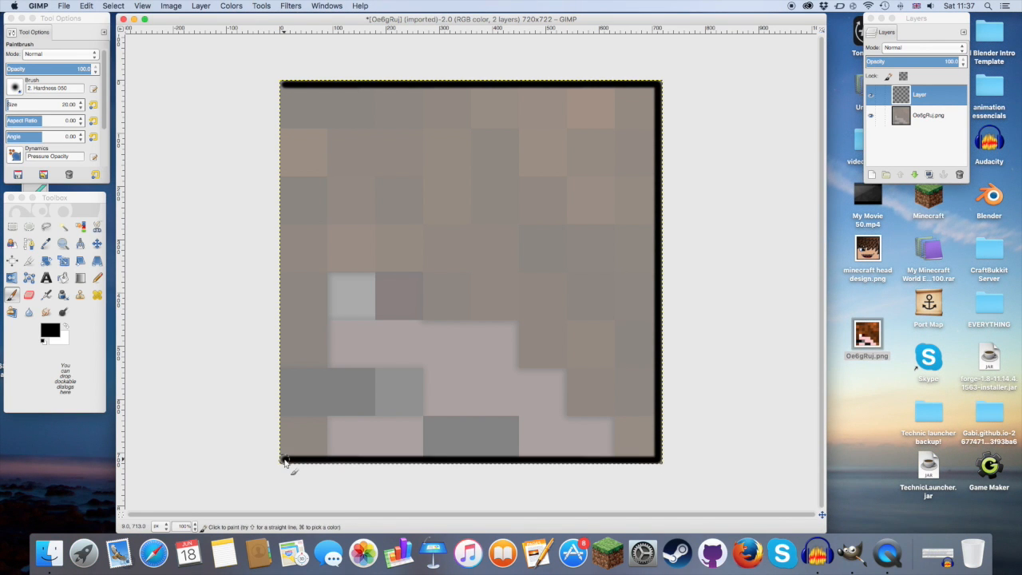
left_click(285, 87, "shift")
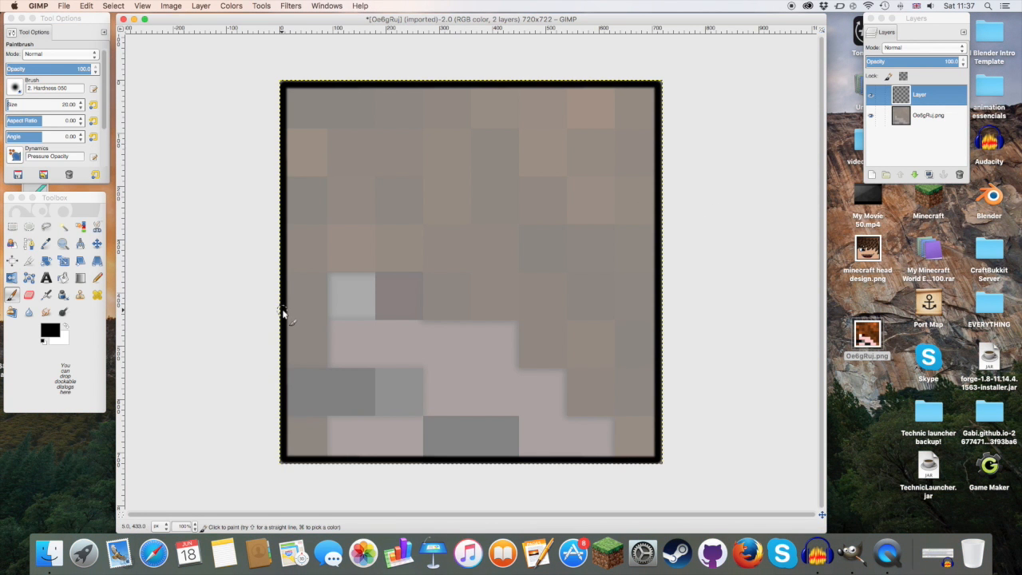
Step: Paint the jagged black fringe outline across the face from edge to edge, and check it with the reference layer hidden briefly
mouse_move(284, 311)
left_mouse_down()
mouse_move(319, 279)
mouse_move(336, 244)
mouse_move(334, 262)
mouse_move(420, 226)
left_mouse_up()
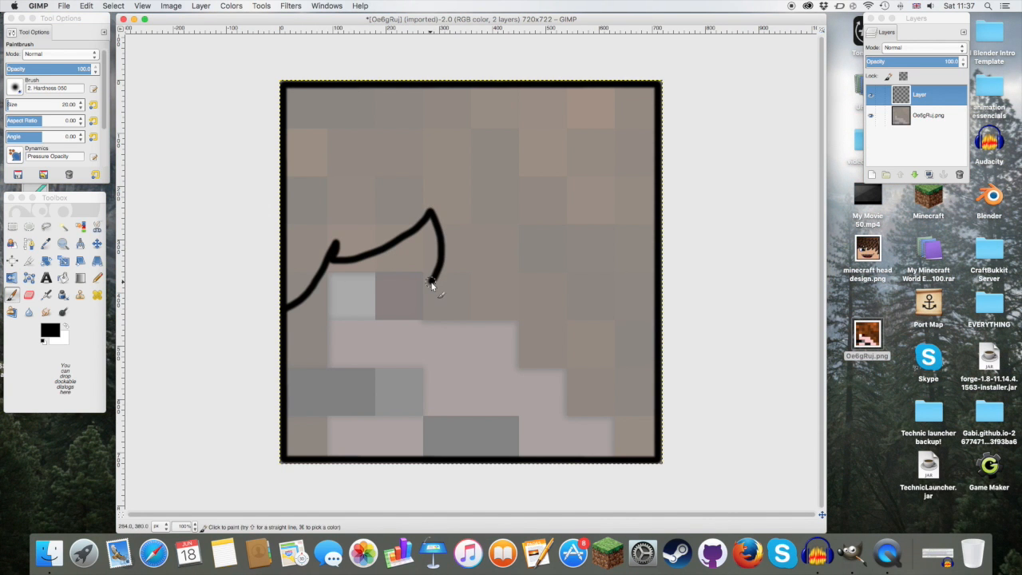
left_click_drag(504, 307, 548, 292)
mouse_move(564, 257)
left_mouse_down()
mouse_move(577, 342)
mouse_move(570, 364)
mouse_move(613, 320)
mouse_move(616, 302)
mouse_move(630, 361)
left_mouse_up()
left_click_drag(631, 400, 654, 365)
left_click(870, 116)
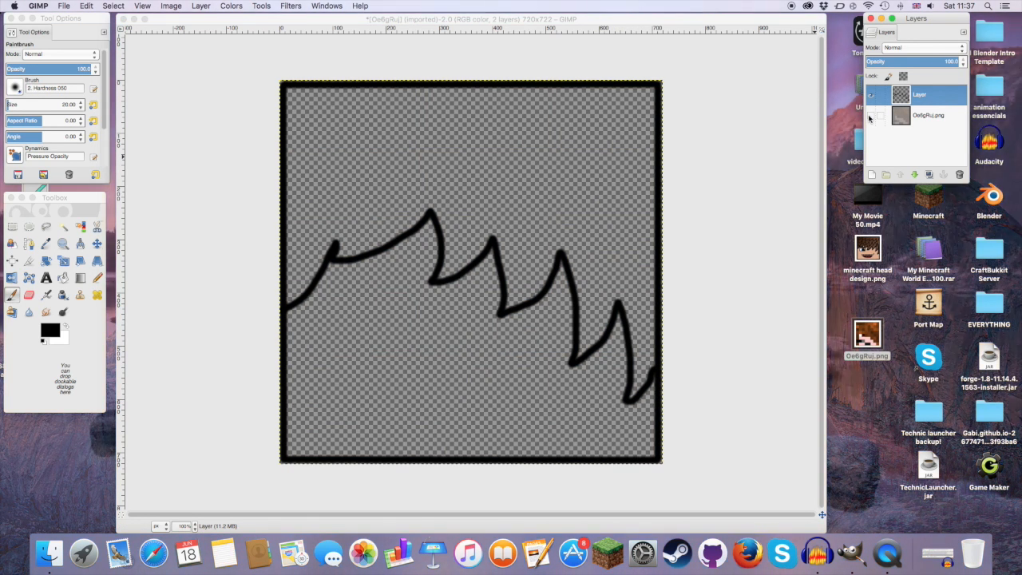
left_click(870, 116)
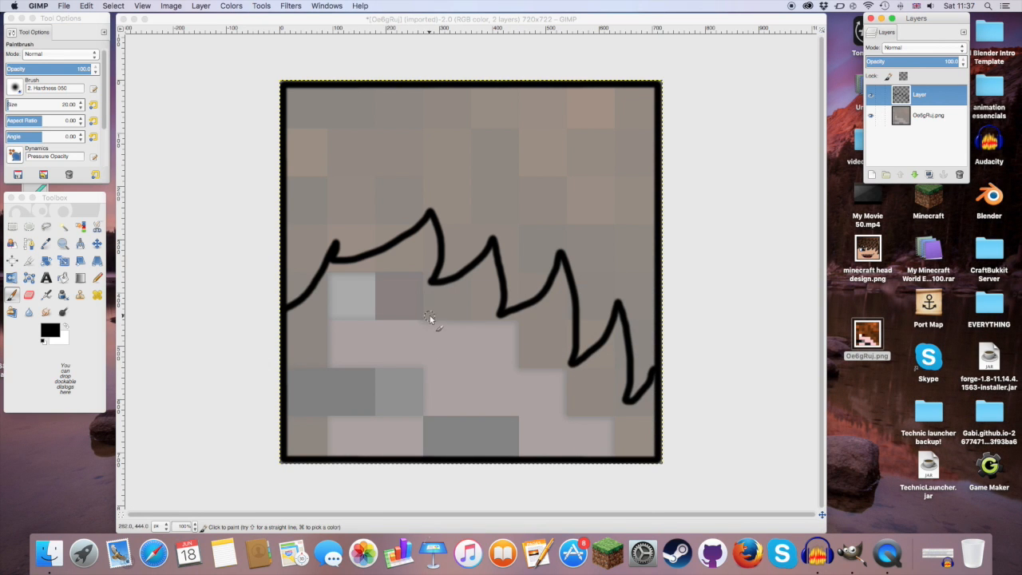
Step: Select the rectangle covering the white and dark eye pixels and paint straight black lines along its edges
left_click(12, 227)
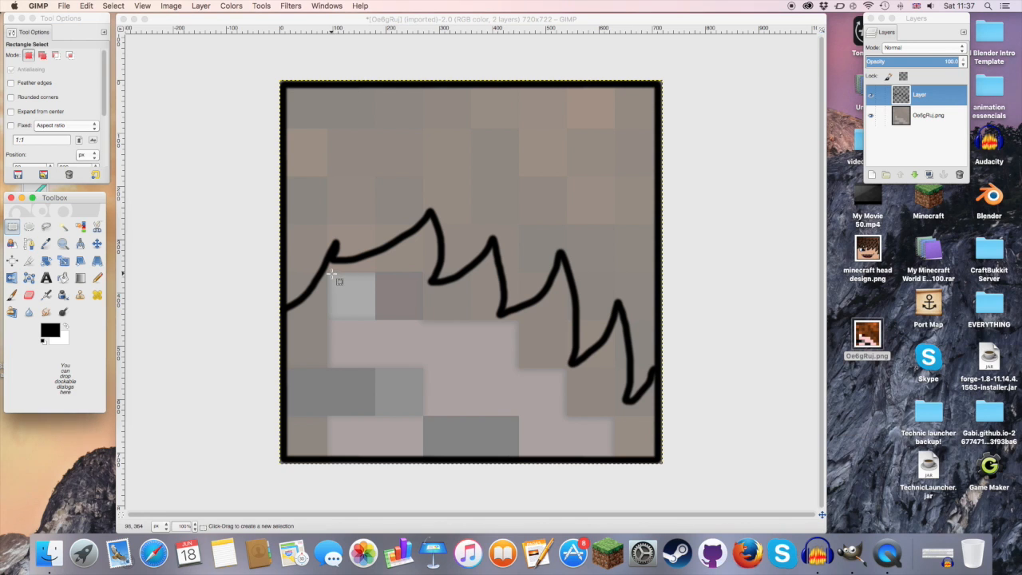
left_click_drag(329, 274, 423, 317)
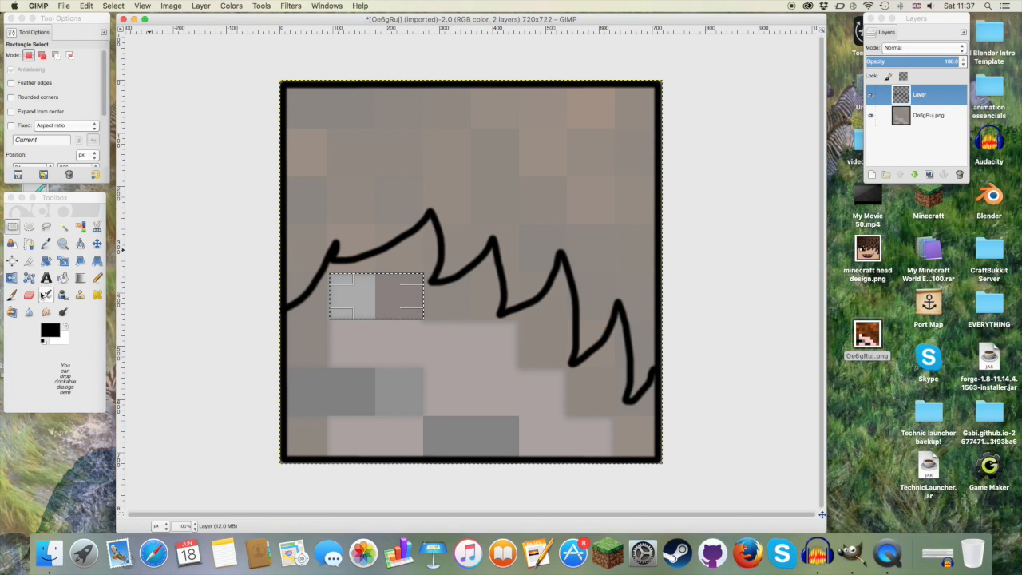
key("p")
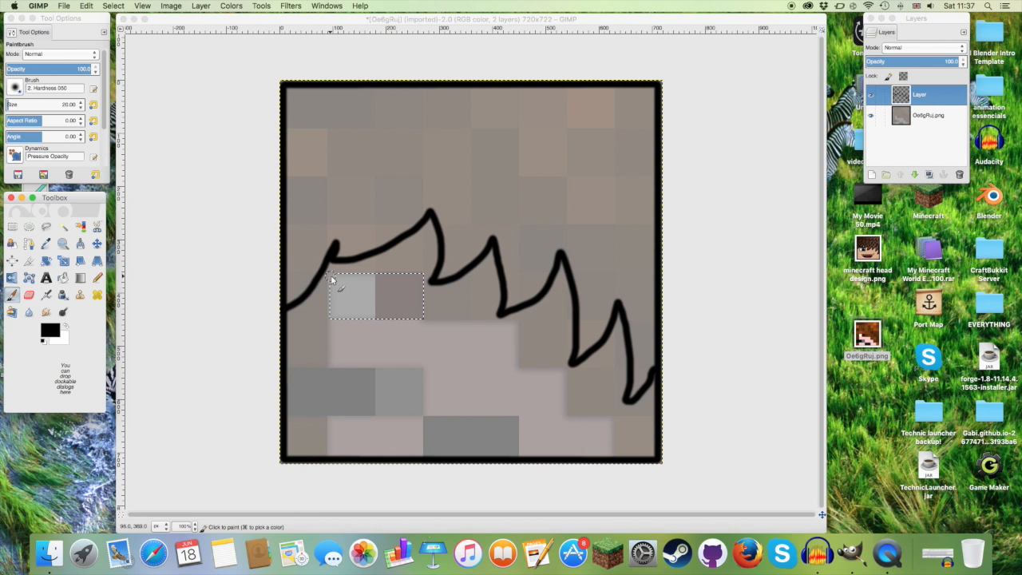
left_click(330, 275)
left_click(330, 319, "shift")
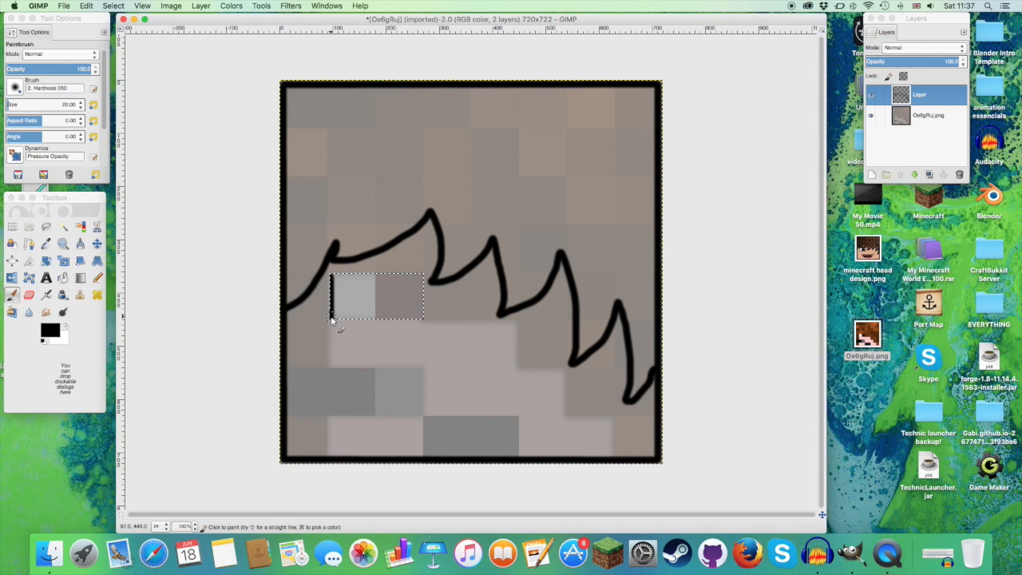
left_click(435, 321, "shift")
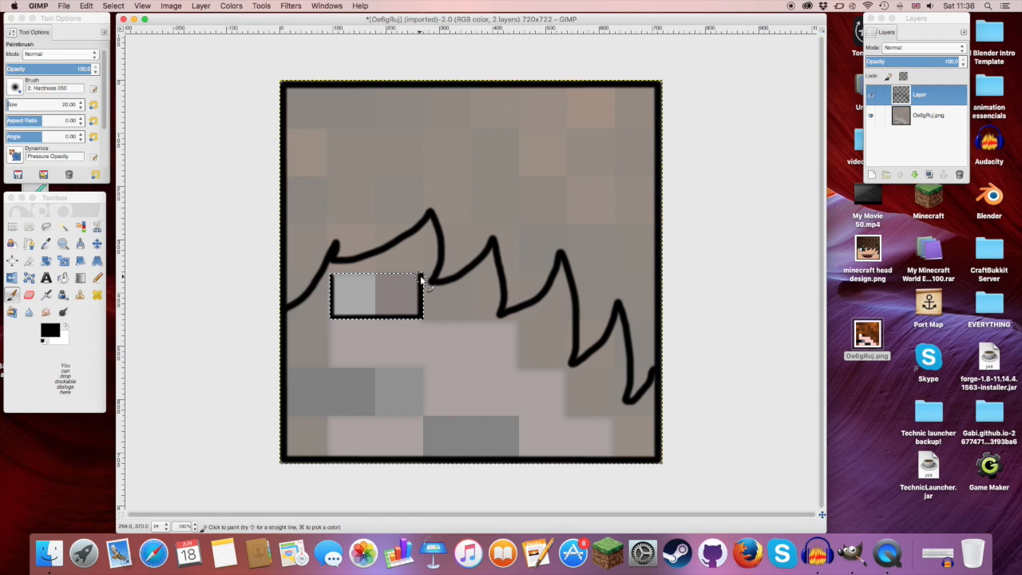
left_click(334, 277, "shift")
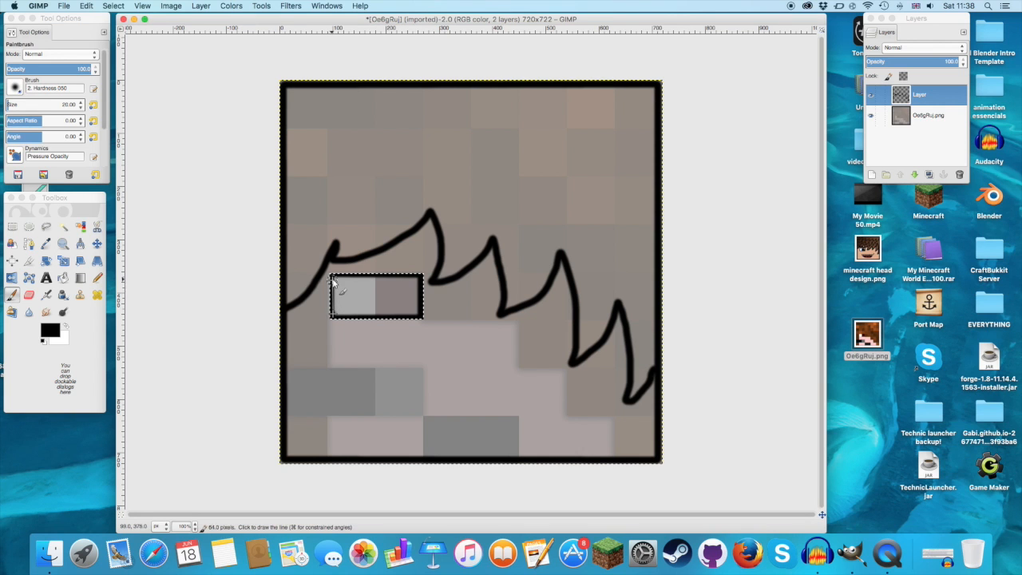
left_click(335, 278, "shift")
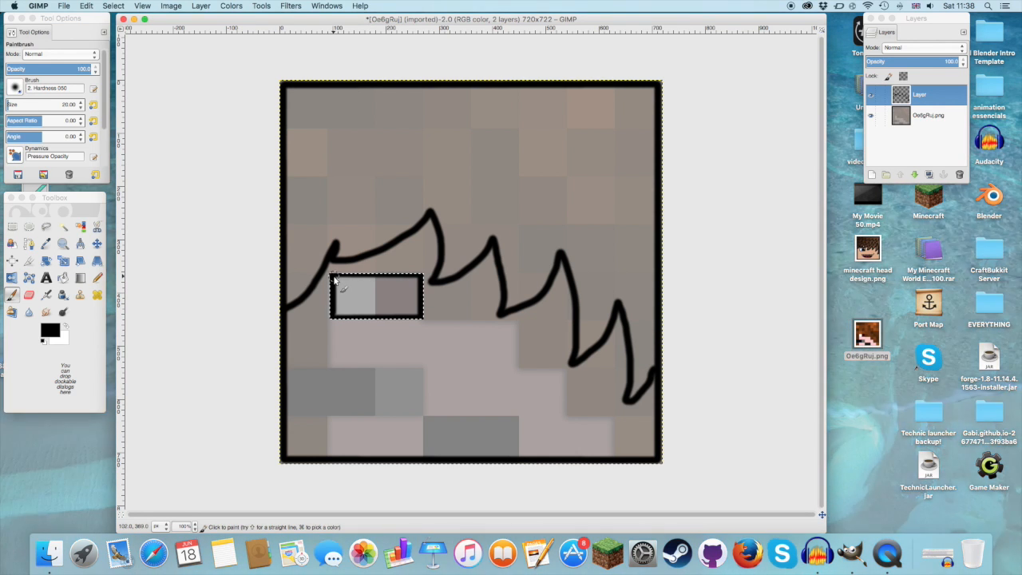
left_click(425, 279, "shift")
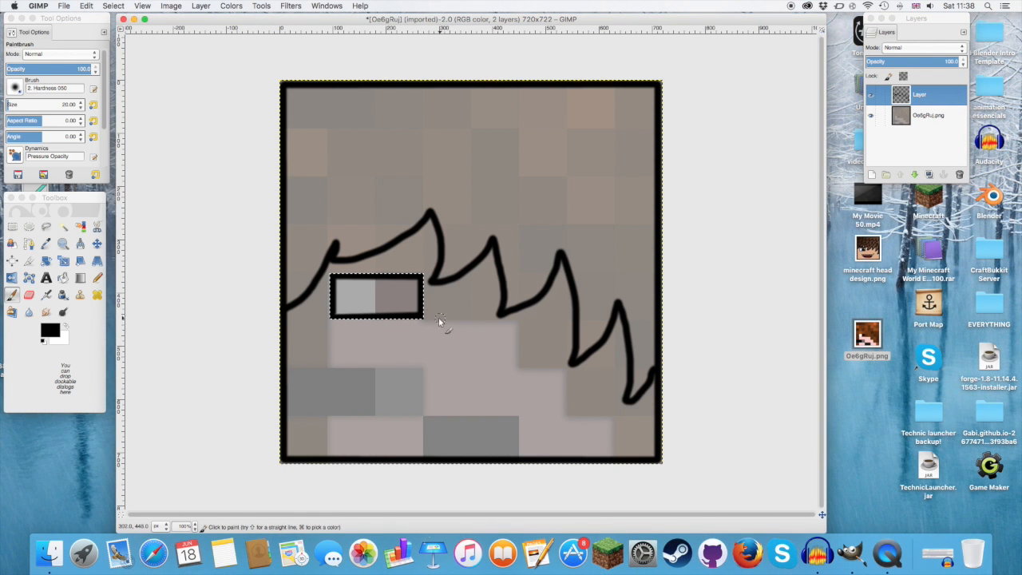
Step: Undo the last brush stroke and repaint the lower edge of the eye outline as a straight black line
left_click(86, 5)
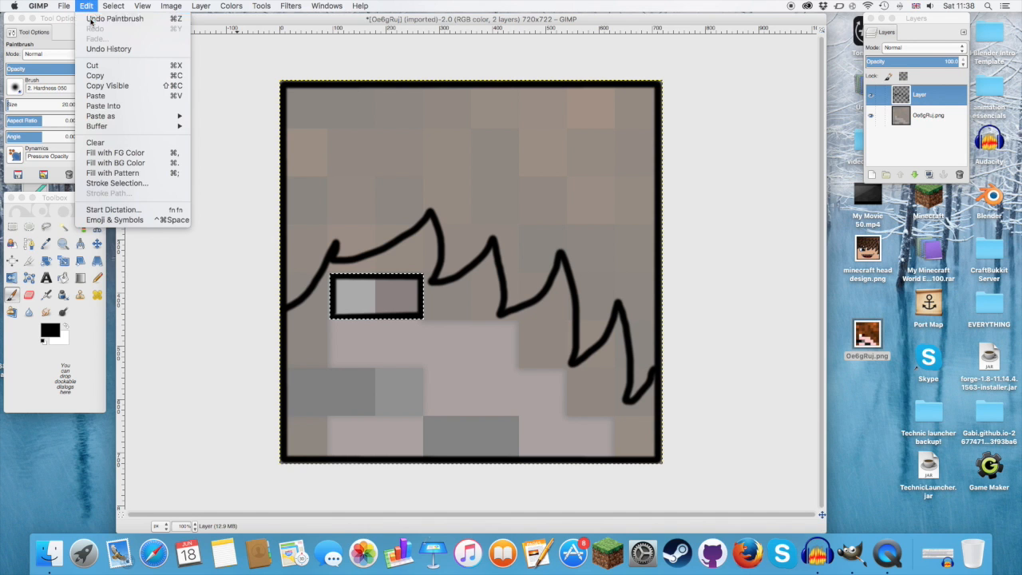
left_click(92, 19)
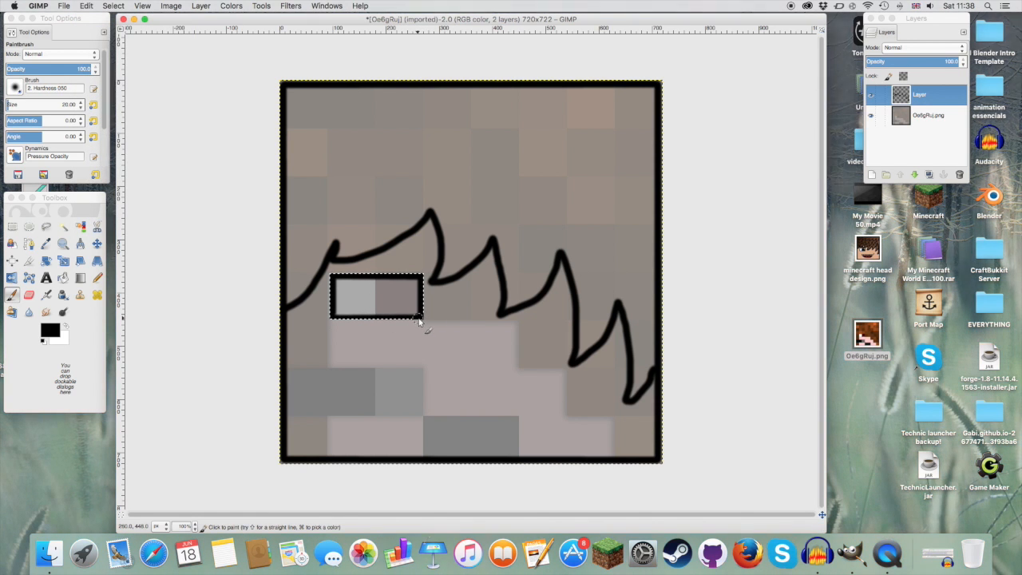
left_click(332, 317, "shift")
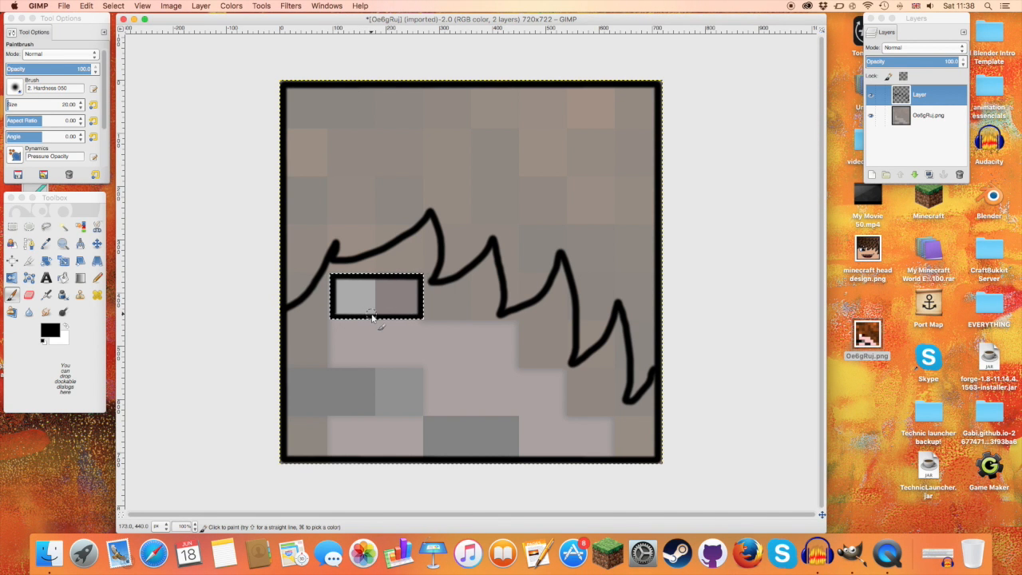
Step: Paint a curved black line down the middle of the eye between its light and dark halves
left_click_drag(371, 316, 372, 276)
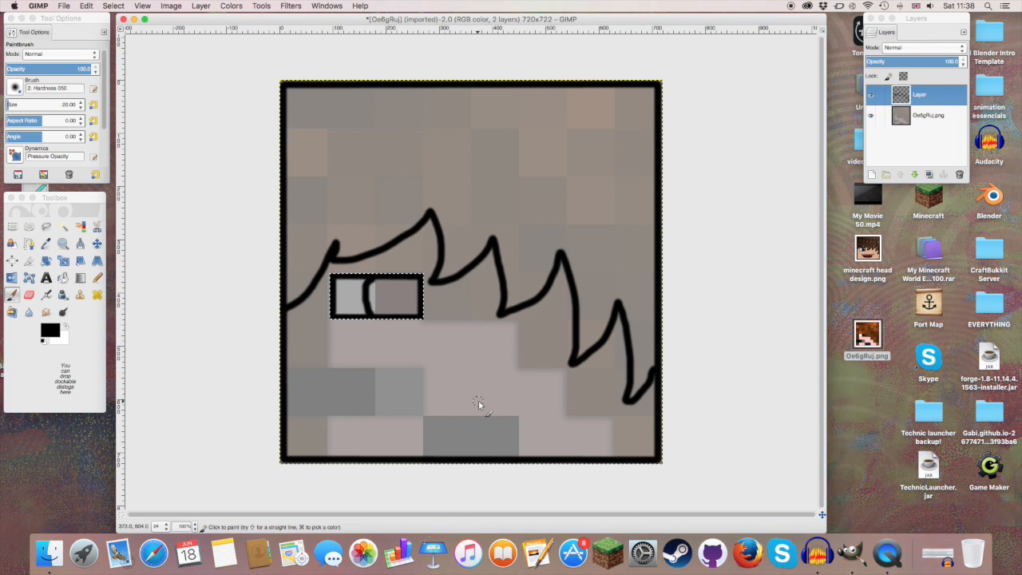
left_click(376, 379)
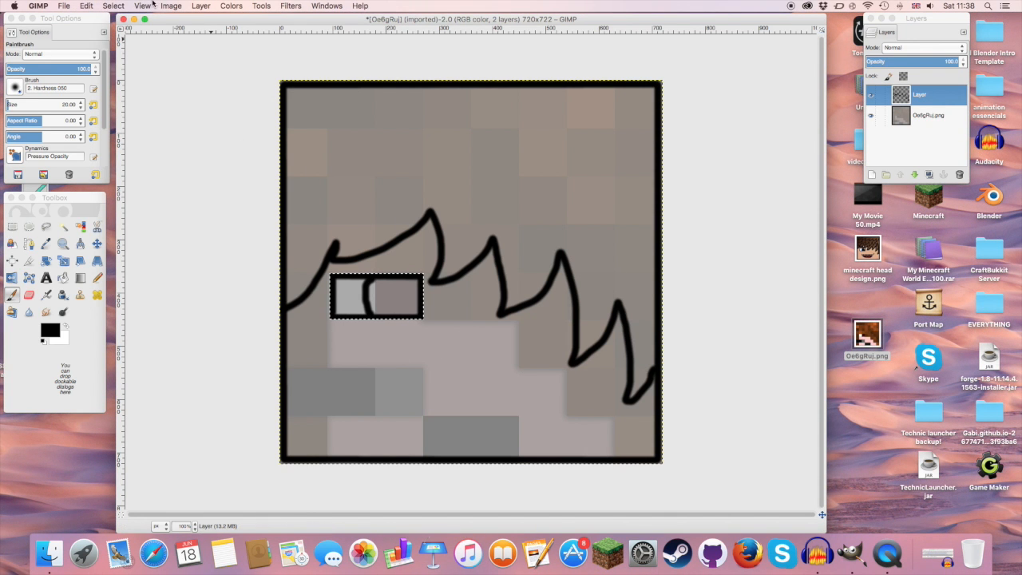
Step: Clear the rectangular selection around the eye
left_click(110, 6)
left_click(119, 32)
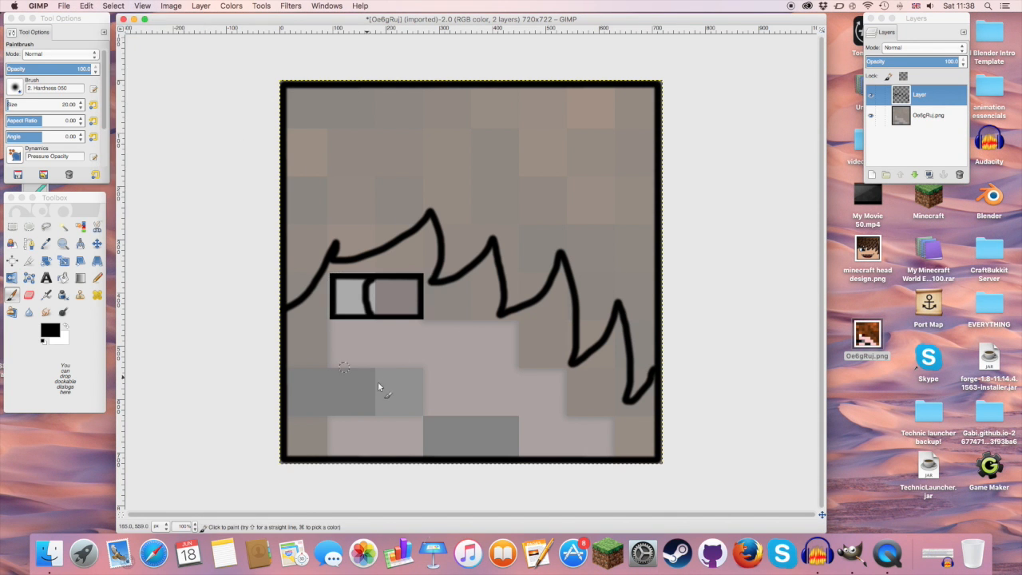
left_click(348, 376)
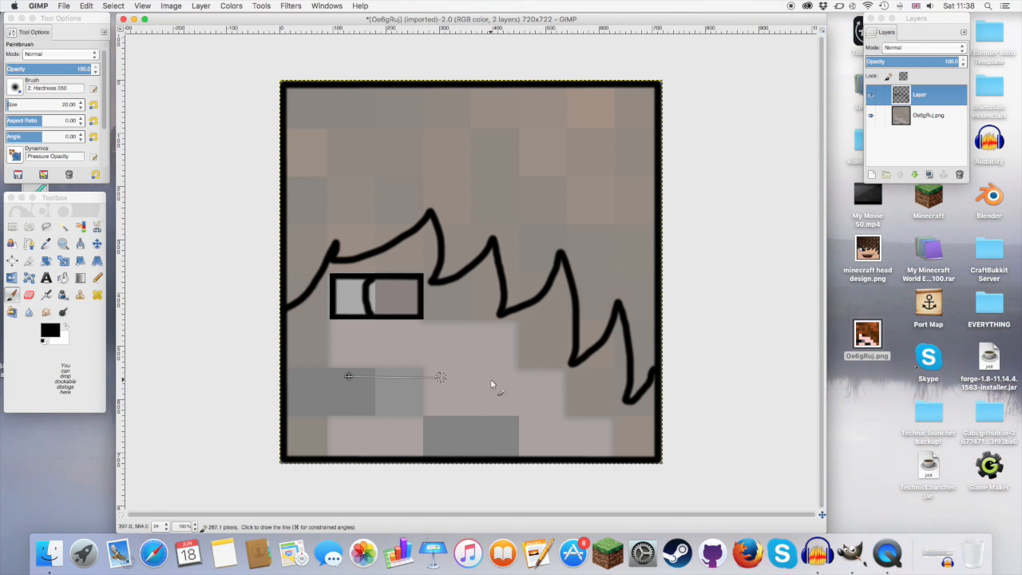
left_click(533, 377, "shift")
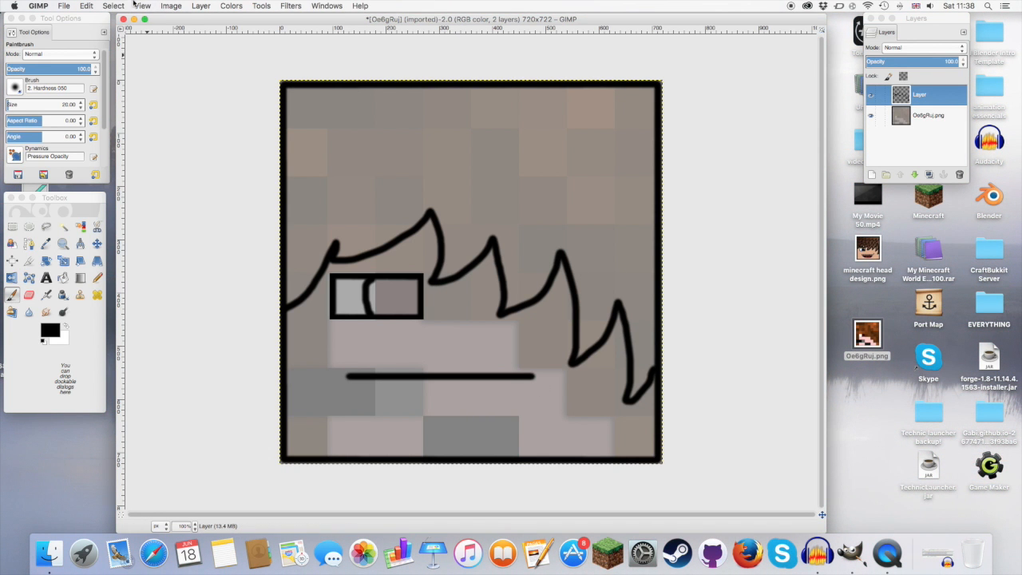
left_click(88, 6)
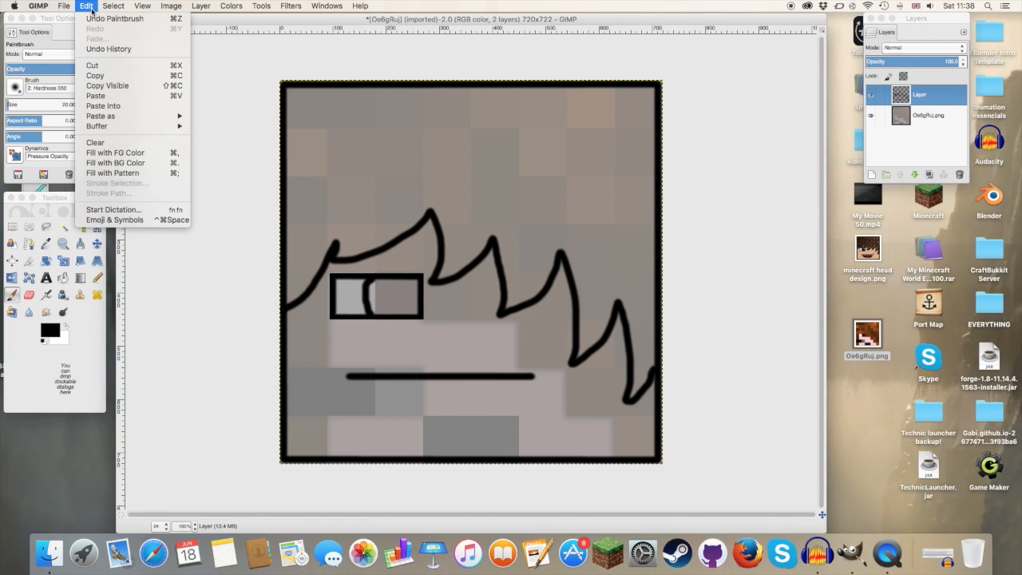
left_click(112, 19)
left_click(87, 6)
left_click(112, 19)
Step: Paint an open smiling mouth below the eye with a straight upper edge, curved lower lip, a row of teeth and a tongue
left_click(394, 372)
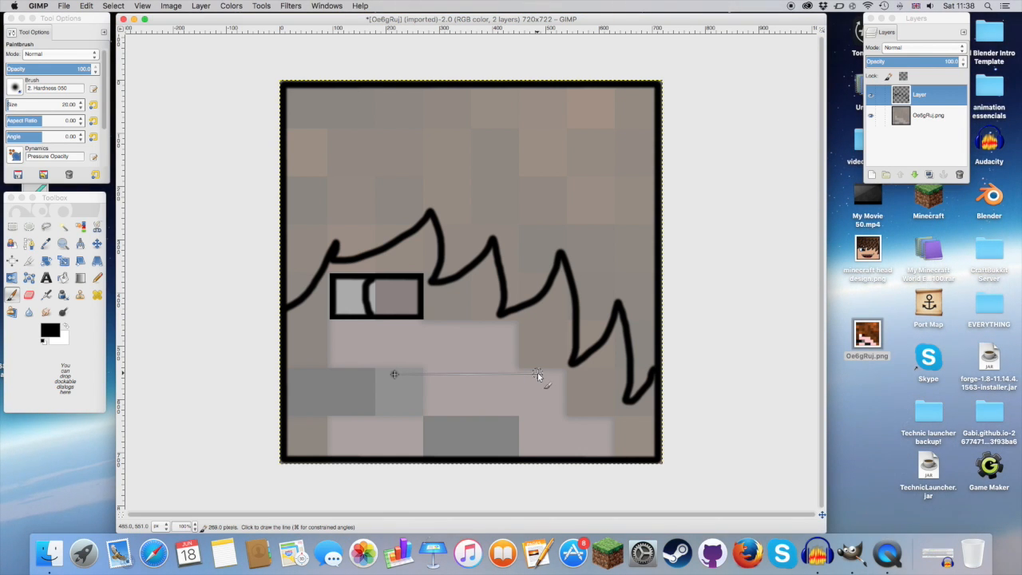
left_click(538, 374, "shift")
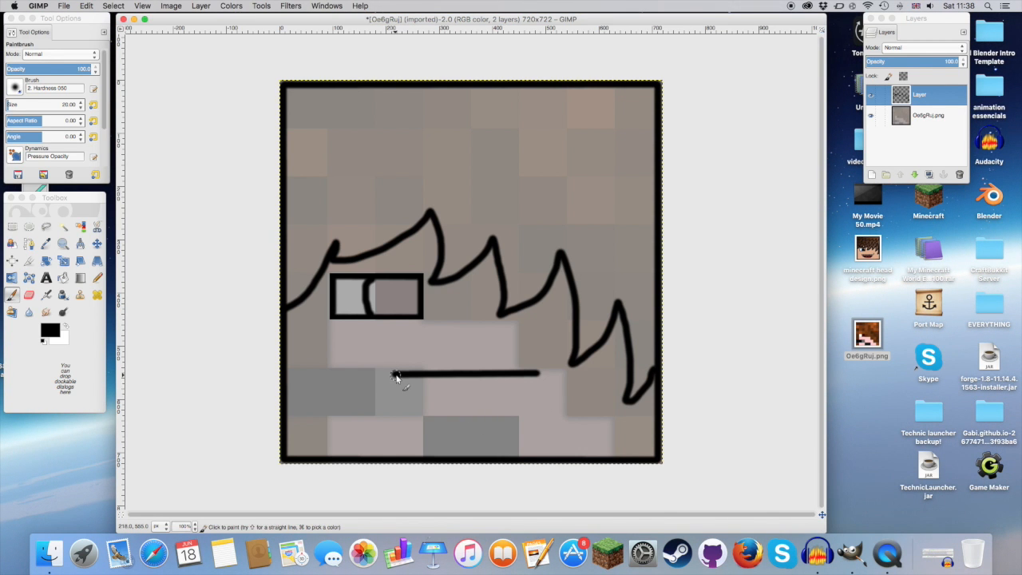
mouse_move(407, 412)
left_mouse_down()
mouse_move(420, 429)
mouse_move(456, 433)
mouse_move(527, 413)
left_mouse_up()
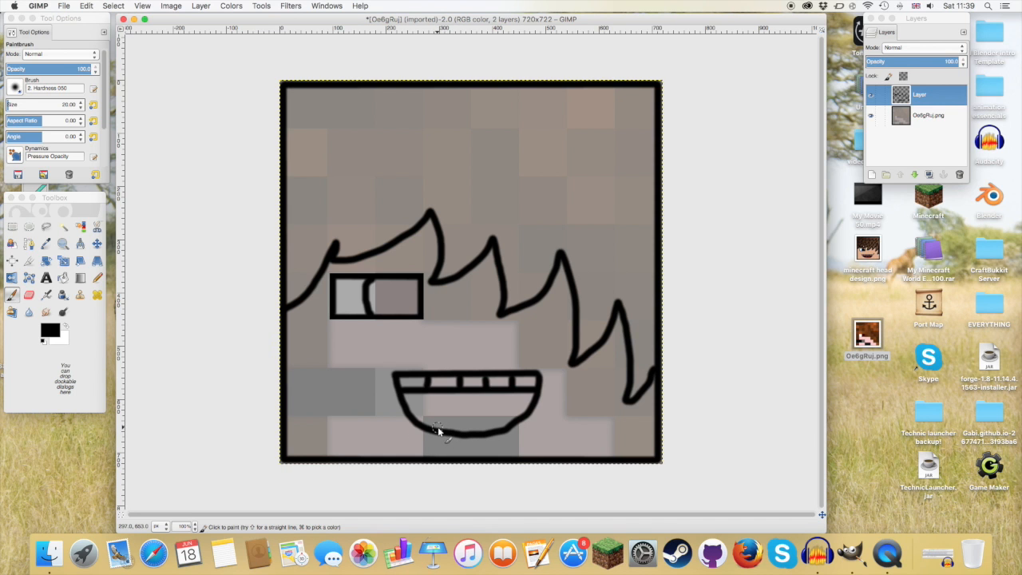
left_click_drag(471, 419, 502, 420)
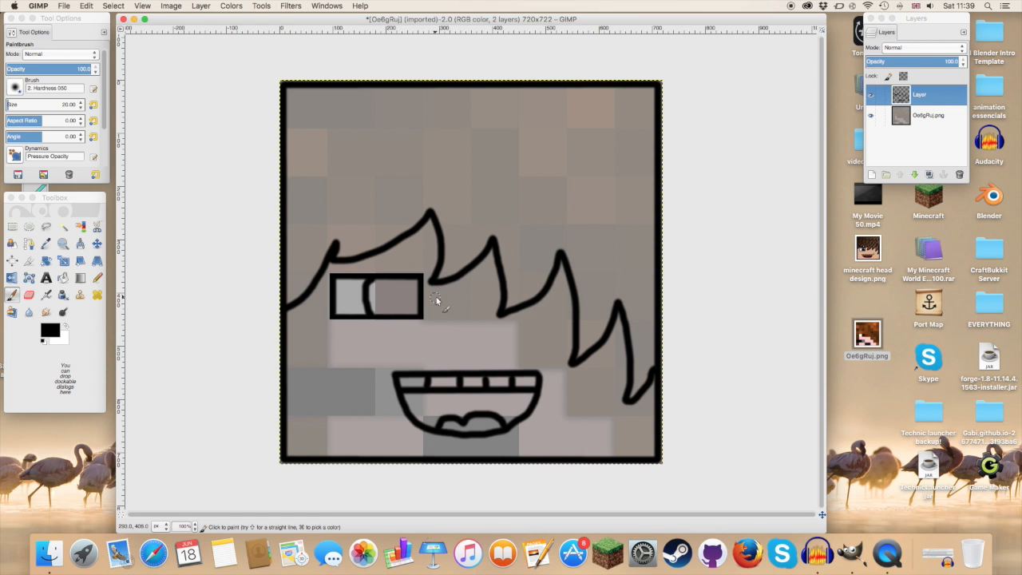
Step: Paint a tapered eyebrow outline above the eye and a short crease stroke beside the upper corner of the mouth
left_click_drag(422, 245, 423, 261)
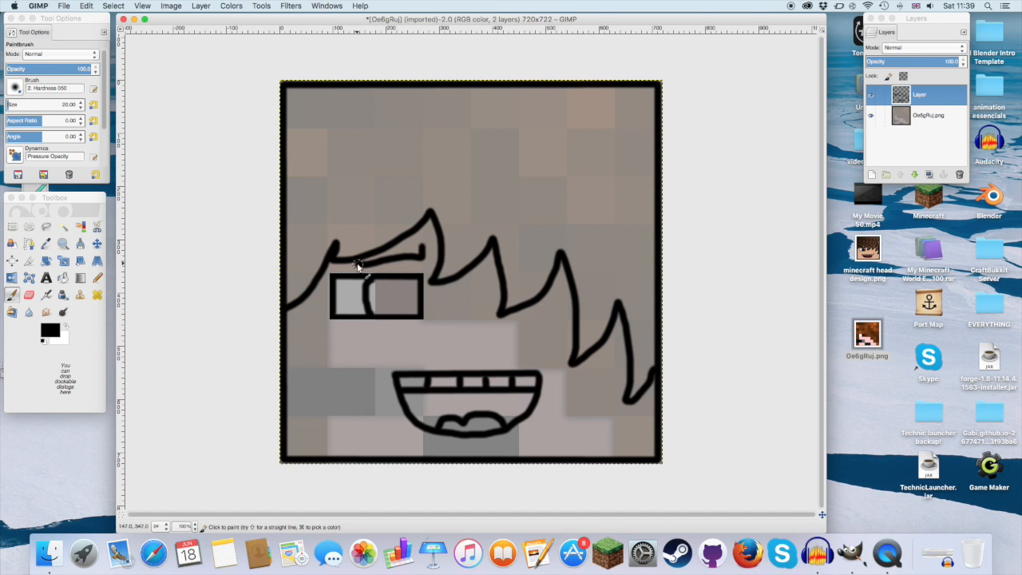
left_click_drag(422, 246, 387, 251)
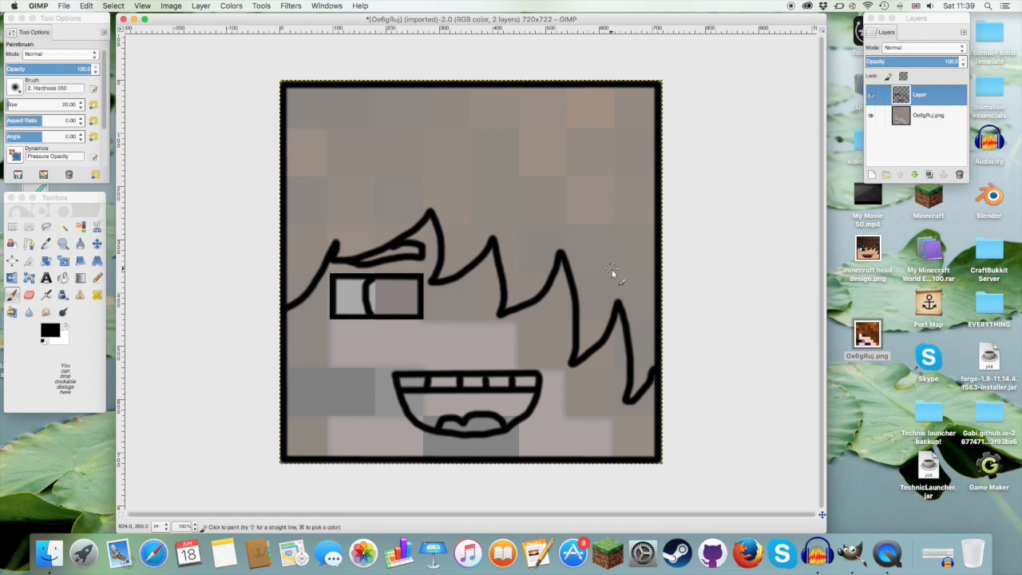
left_click_drag(541, 359, 544, 366)
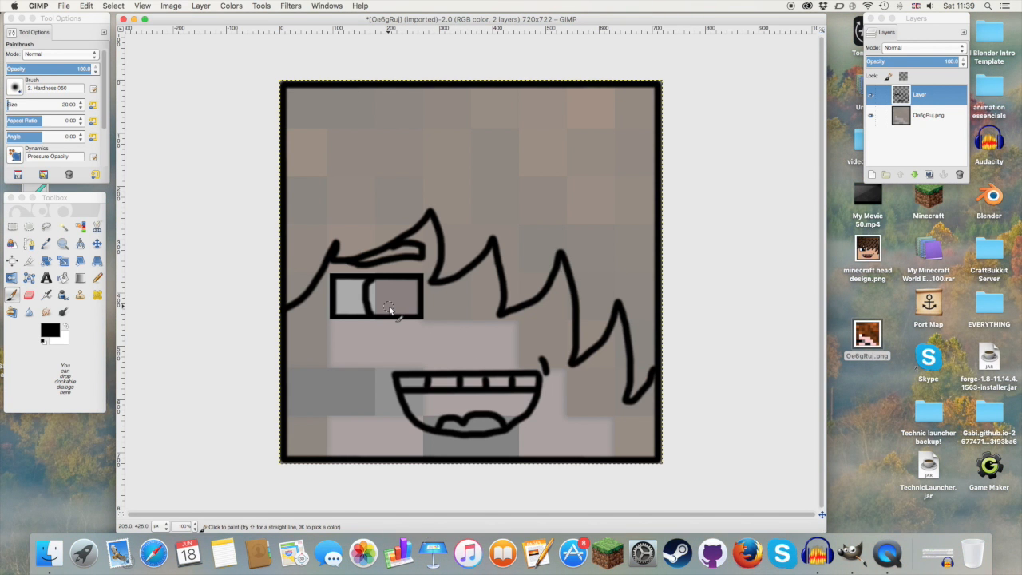
Step: Select the face area below the fringe with Fuzzy Select and bucket-fill it with the tan colour dca876
left_click(49, 331)
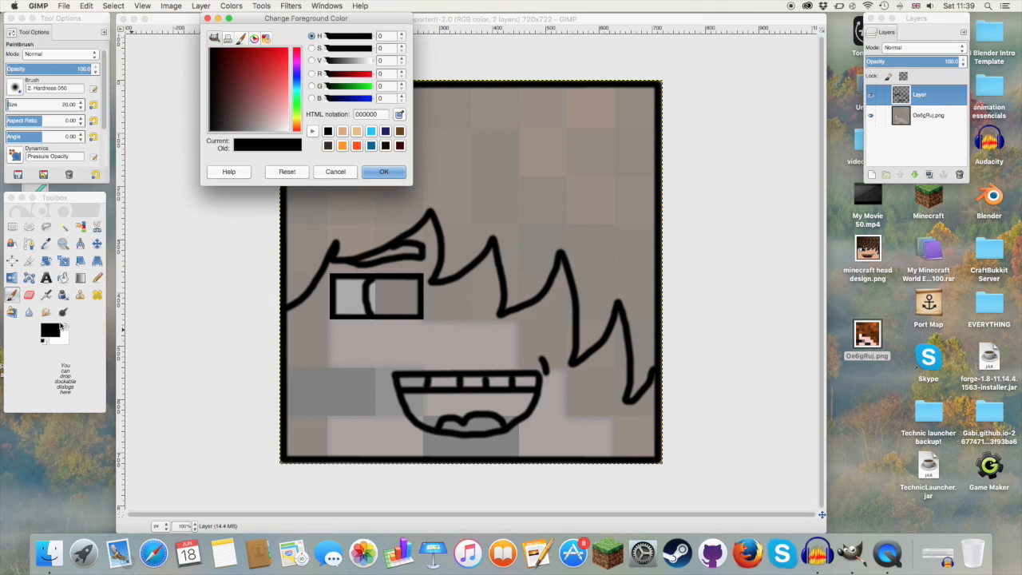
left_click(342, 132)
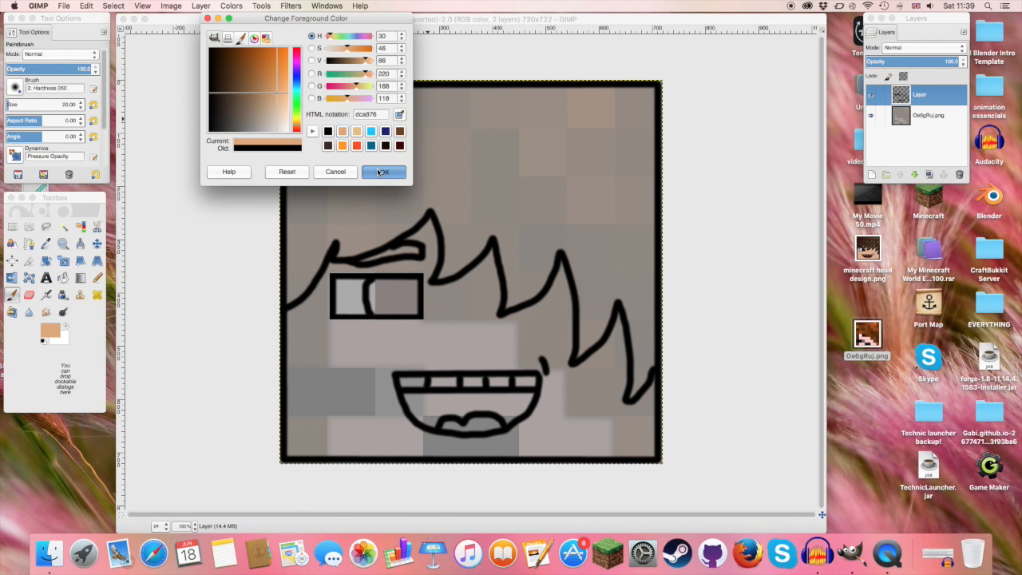
left_click(379, 171)
left_click(63, 227)
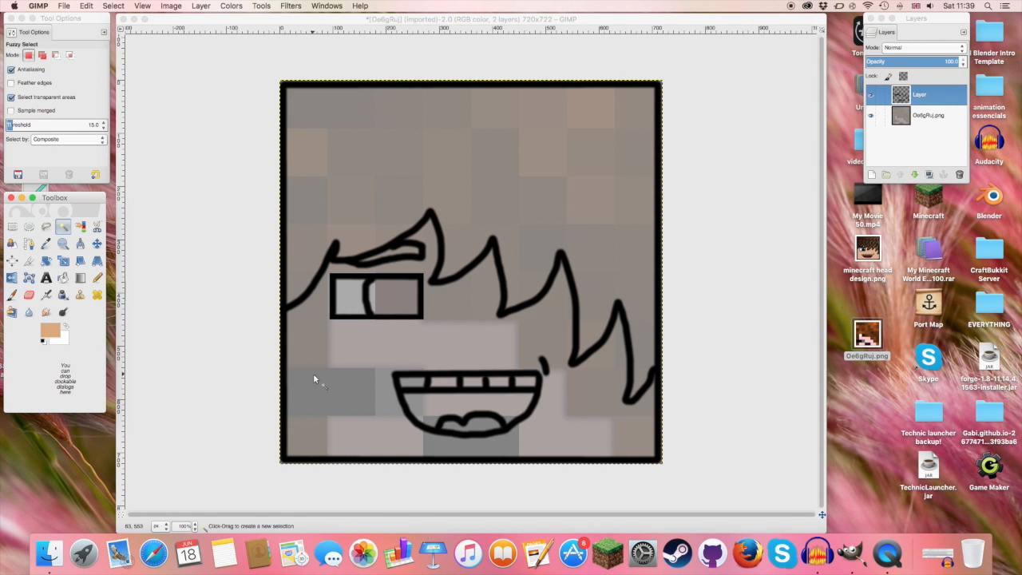
left_click(335, 377)
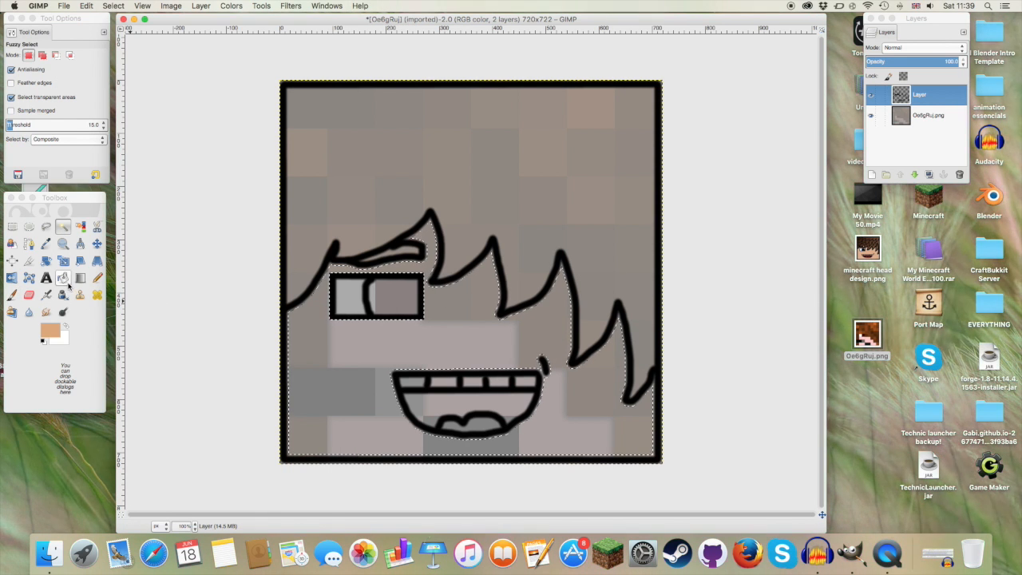
left_click(63, 277)
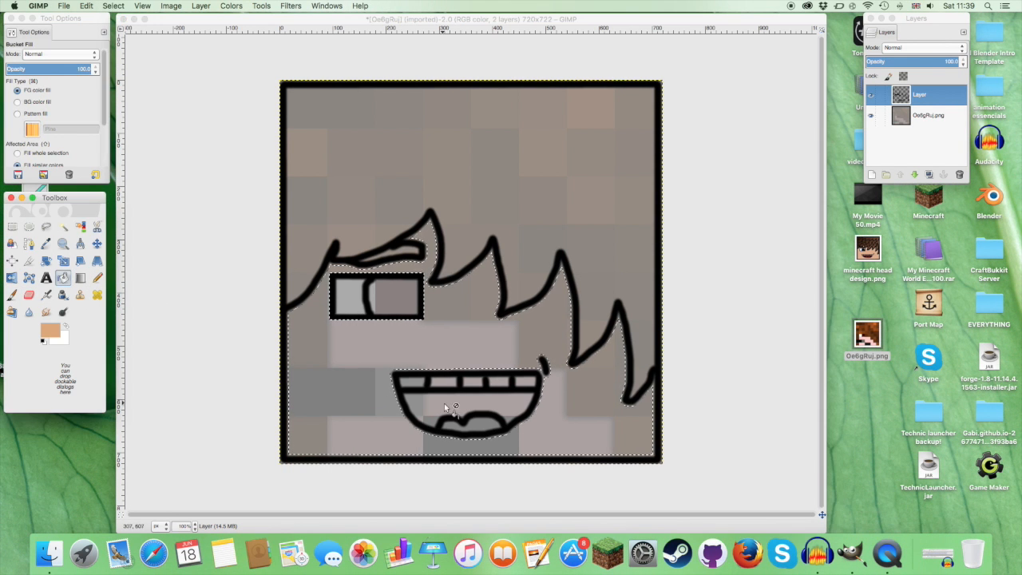
left_click(364, 358)
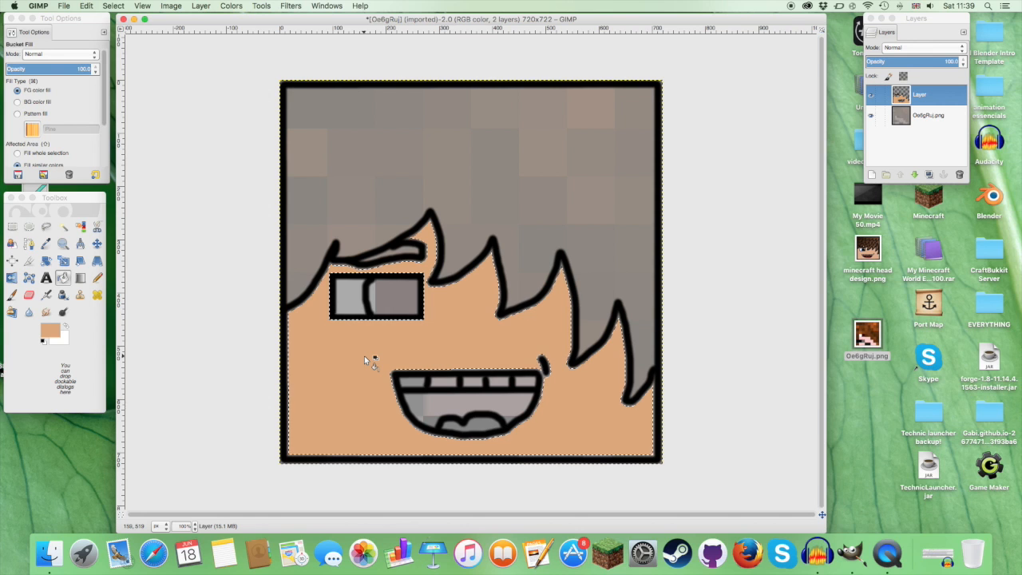
Step: Darken the foreground colour to ba8e64 and refill the selected face area with it
left_click(50, 330)
left_click_drag(281, 92, 266, 93)
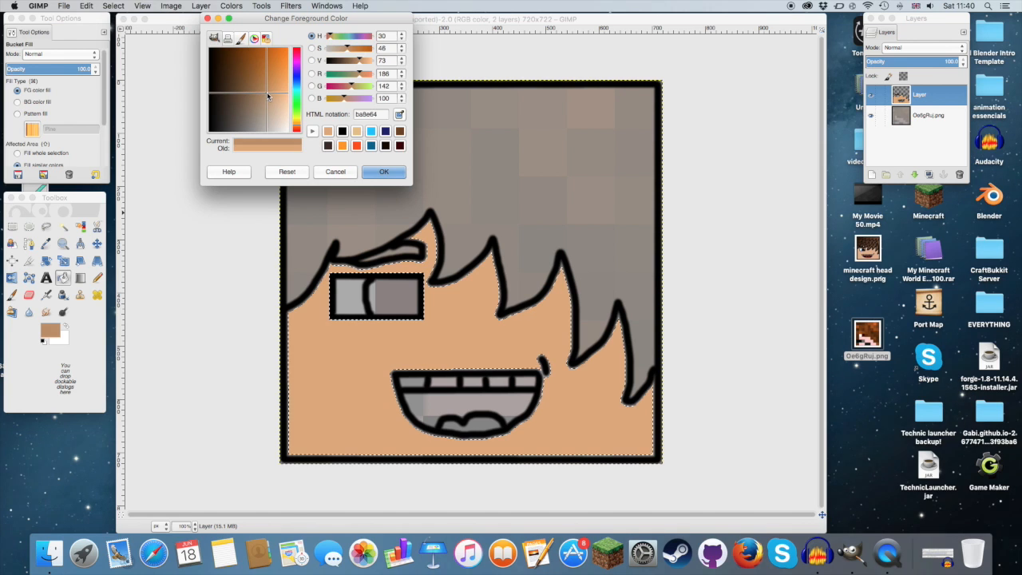
left_click(372, 172)
left_click(365, 357)
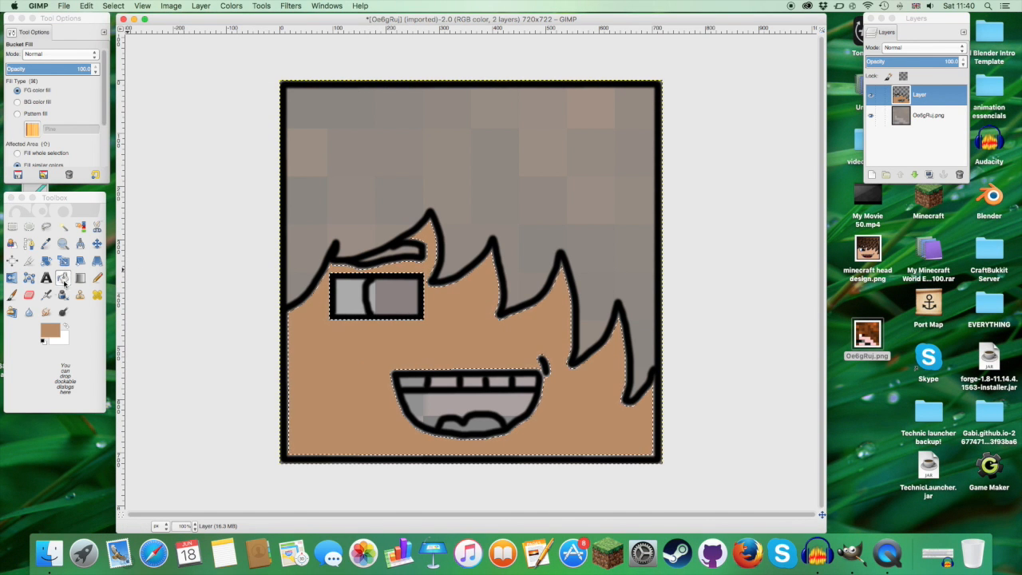
Step: Set the background colour to the light skin tone e0b18f
left_click(62, 339)
left_click_drag(300, 126, 283, 109)
left_click(381, 170)
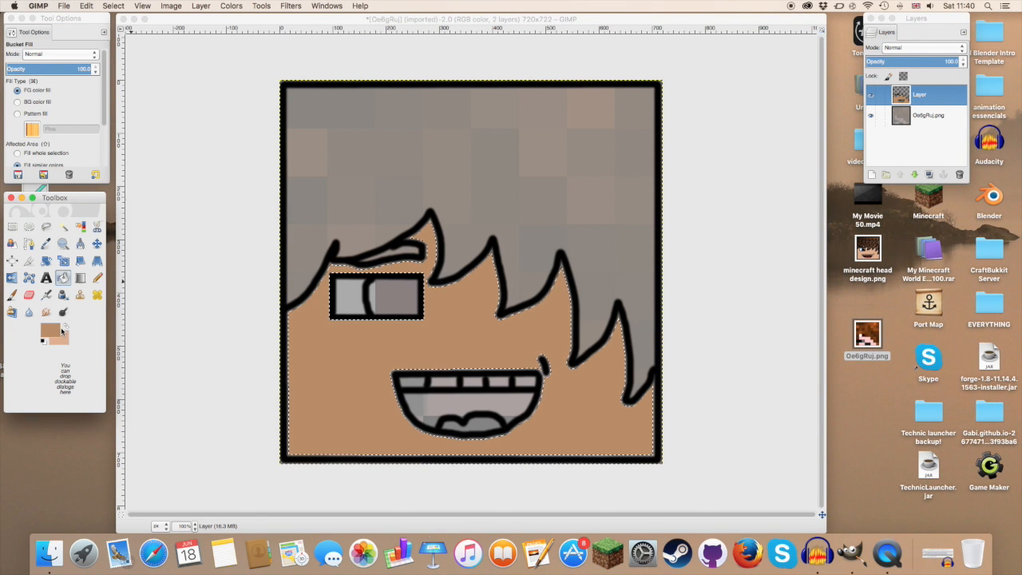
Step: Set the foreground colour to the lighter skin tone d5aa81 and refill the selected face area with it
left_click(56, 331)
mouse_move(274, 104)
left_mouse_down()
mouse_move(265, 103)
mouse_move(277, 103)
mouse_move(301, 54)
mouse_move(301, 124)
mouse_move(277, 101)
left_mouse_up()
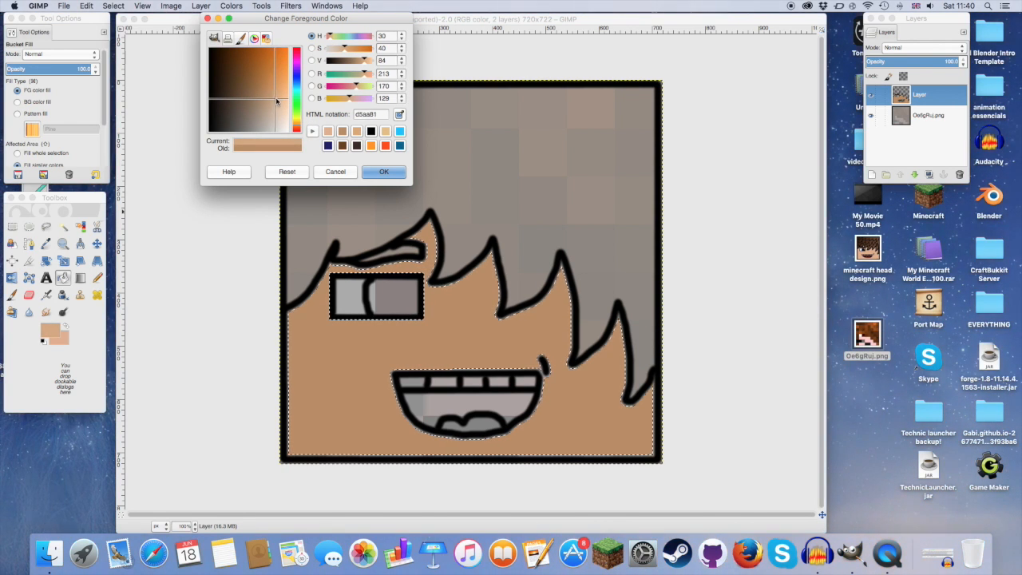
left_click(383, 172)
left_click(346, 337)
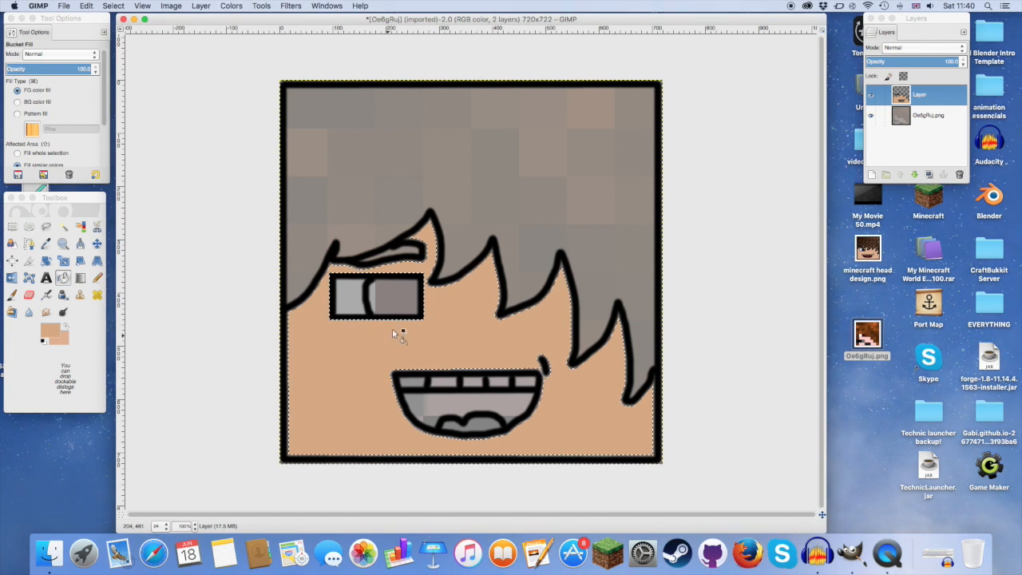
Step: Select the light half of the eye and paint a bright blue 00c0ff strip along its curved black line
left_click(63, 227)
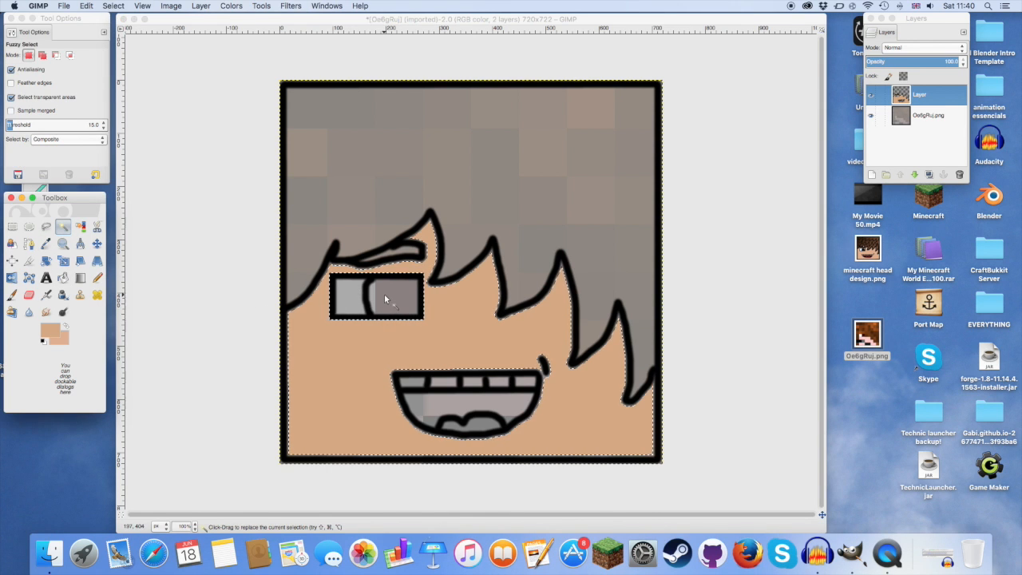
left_click(351, 308)
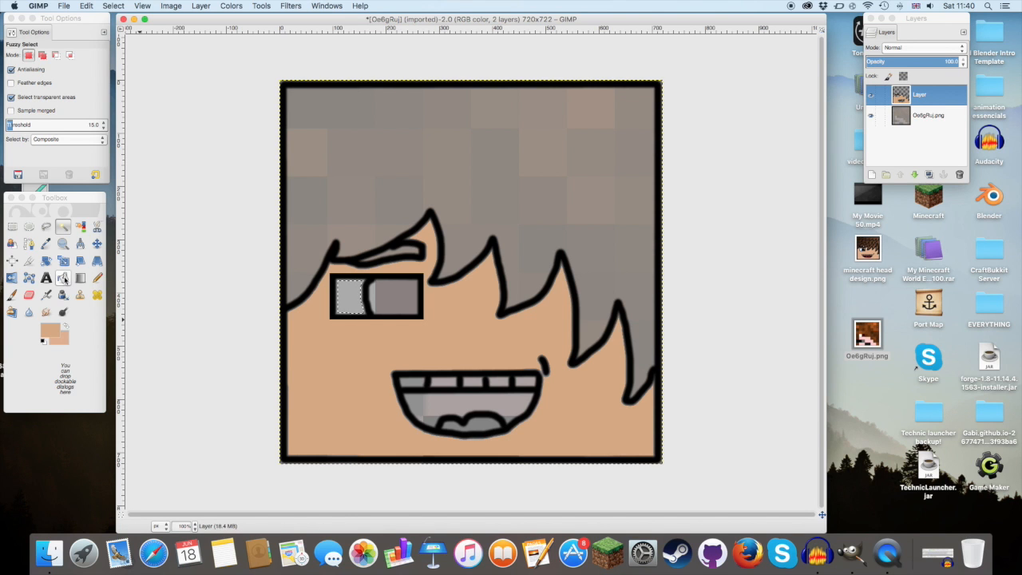
left_click(54, 329)
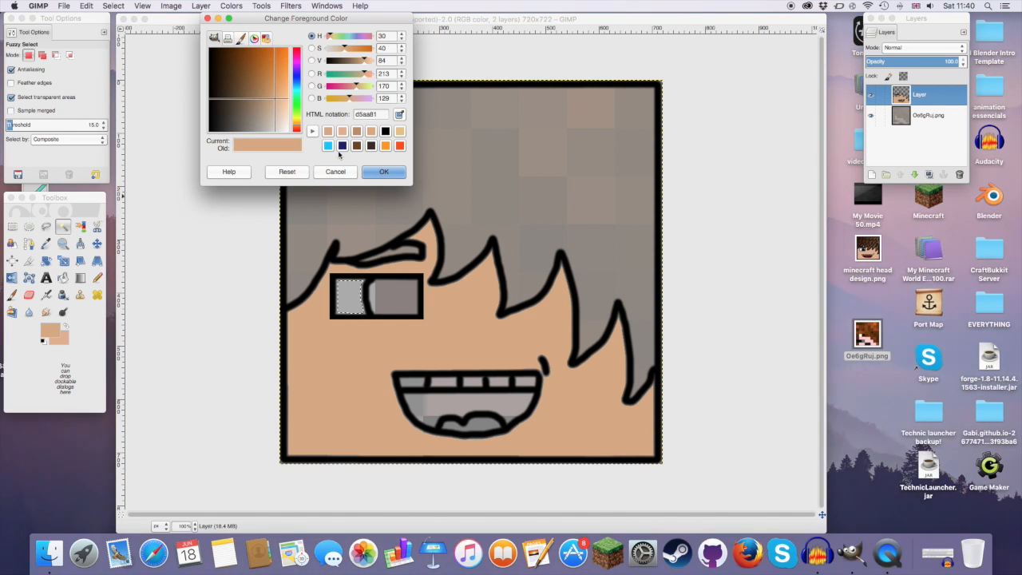
left_click(327, 145)
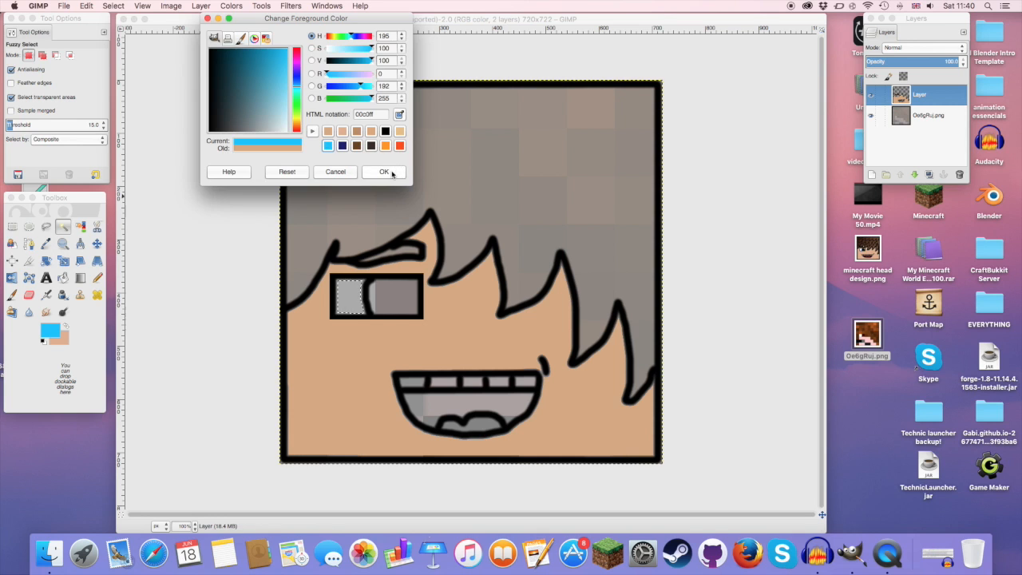
left_click(384, 172)
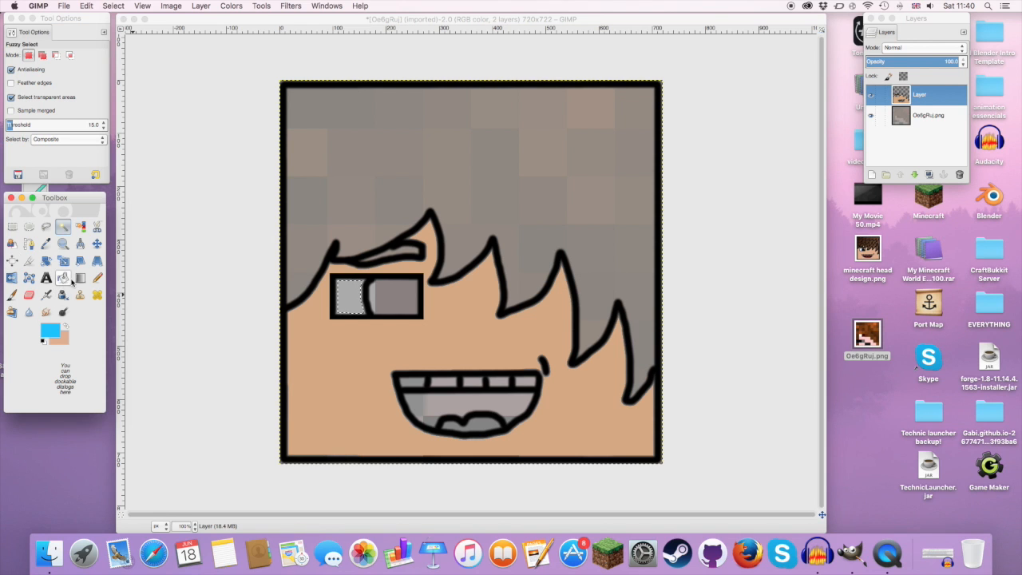
left_click(11, 294)
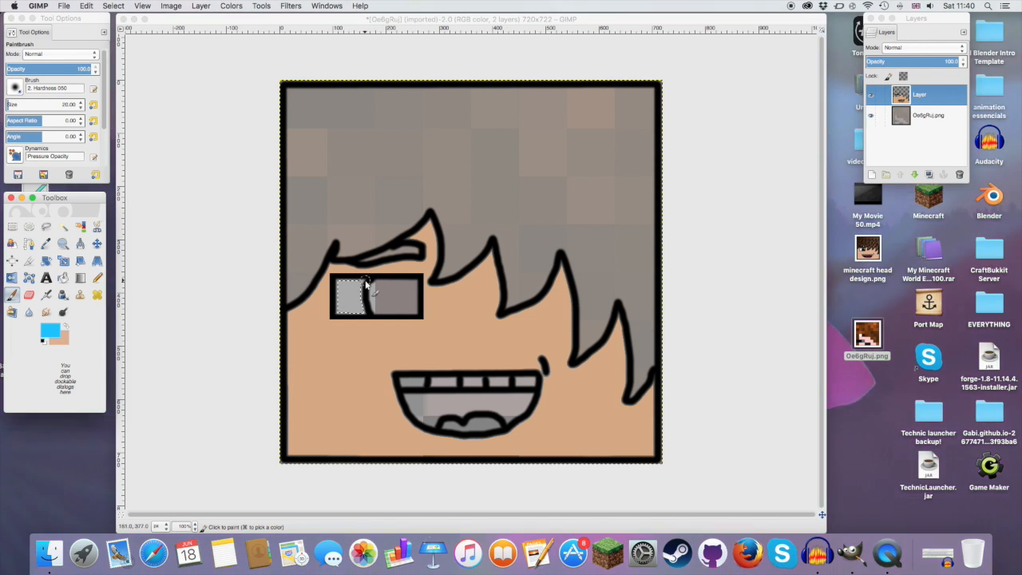
left_click(364, 283)
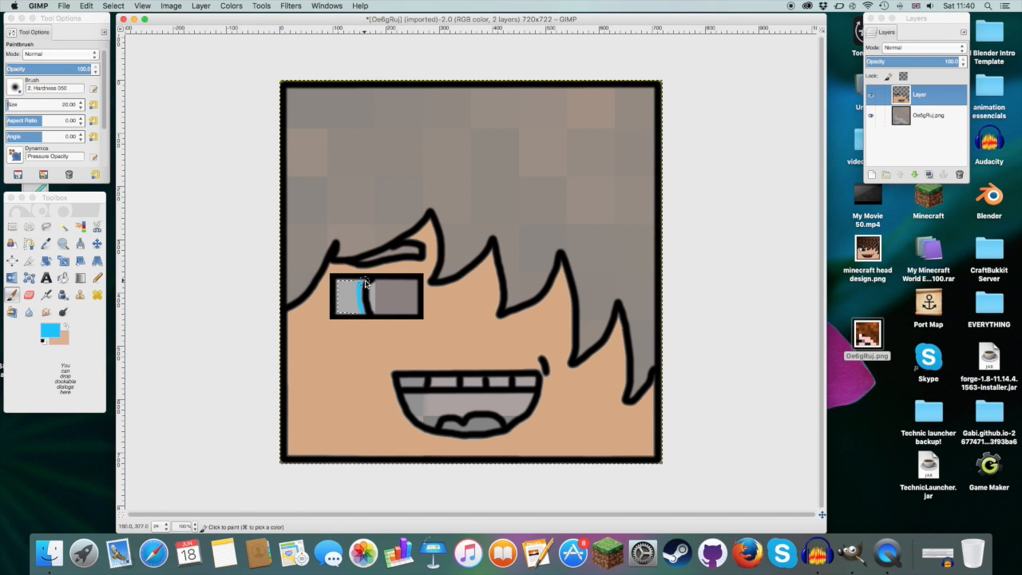
left_click_drag(366, 281, 367, 313)
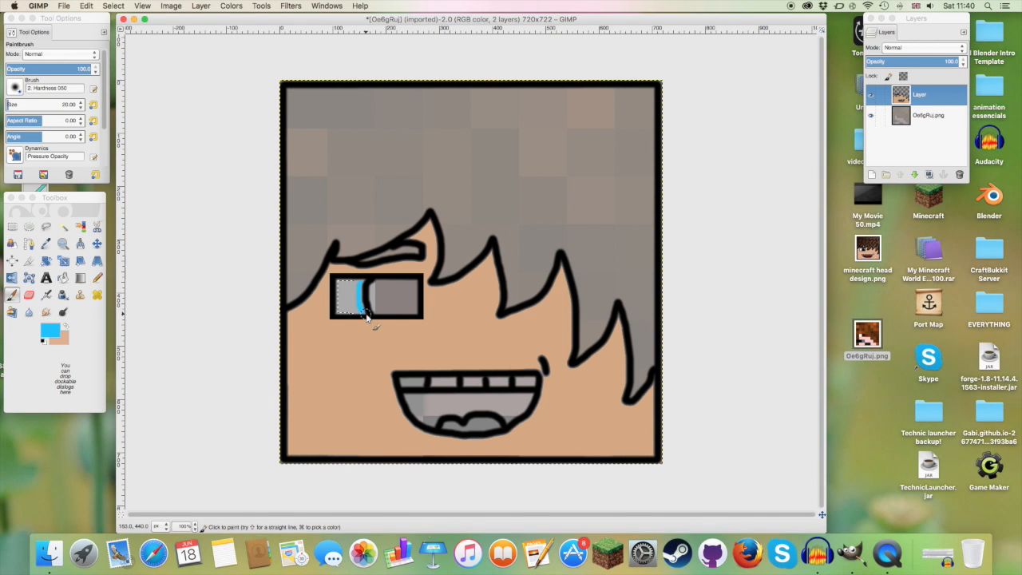
Step: Select the blue iris strip and apply a linear gradient down it from bright blue to dark blue (RGB 30, 30, 107)
left_click(63, 228)
left_click(362, 308)
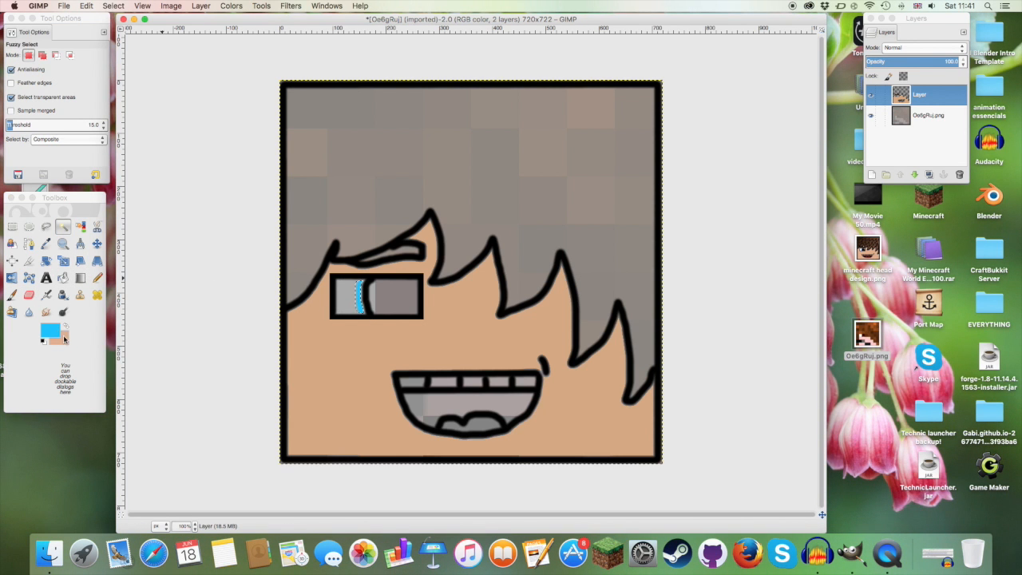
left_click(65, 339)
left_click(343, 145)
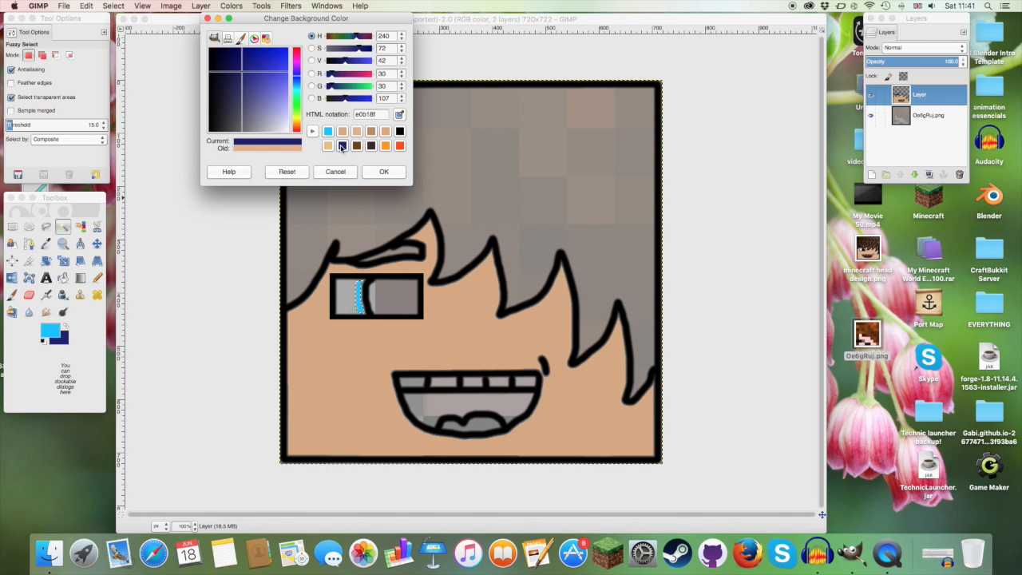
left_click(381, 172)
key("l")
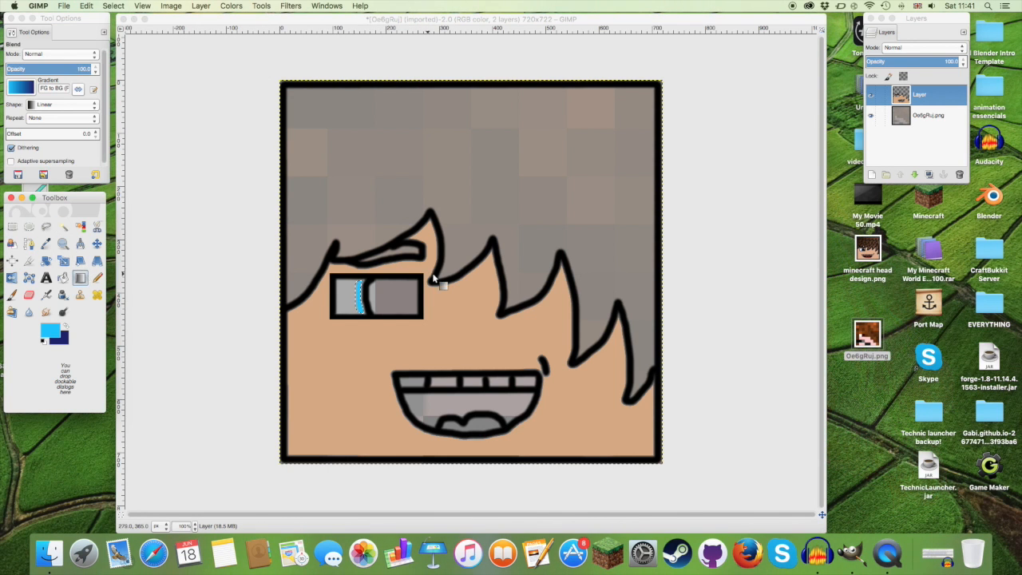
left_click_drag(363, 285, 365, 313)
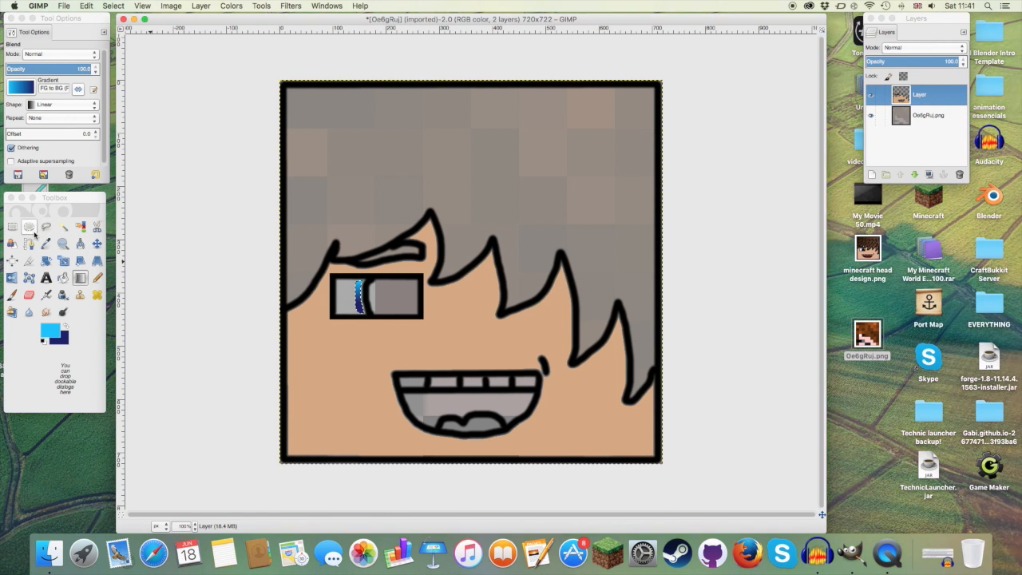
Step: Set the Paintbrush to black with a size of 5 for retouching the eye
left_click(63, 244)
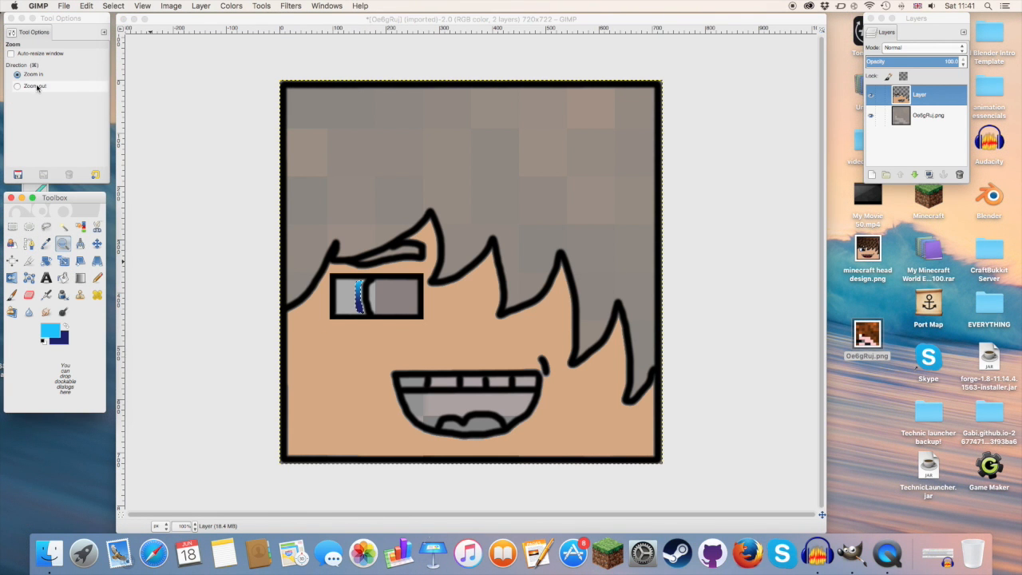
left_click(356, 308)
left_click(355, 309)
left_click(355, 309)
left_click(355, 308)
left_click(355, 309)
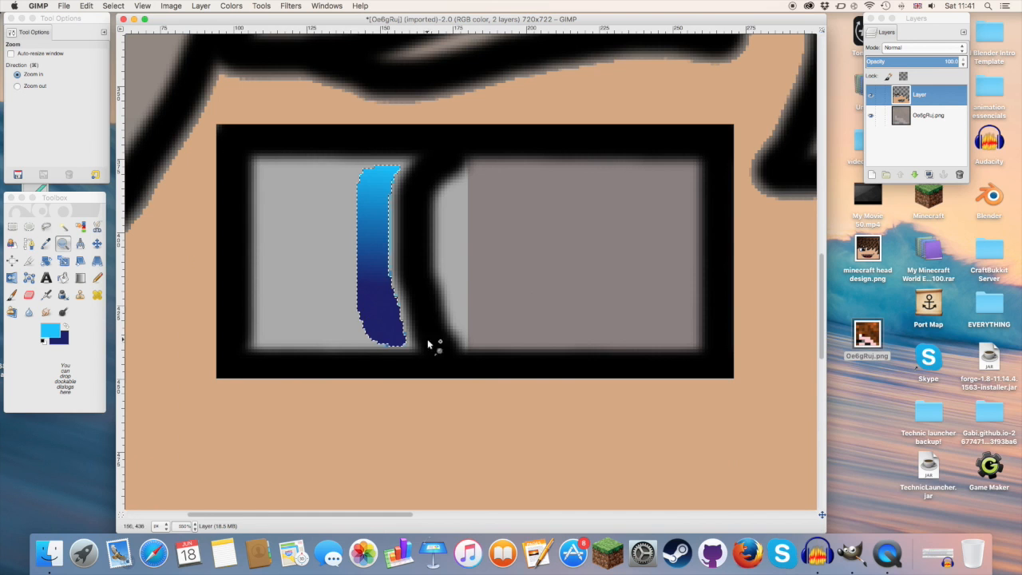
left_click(376, 307)
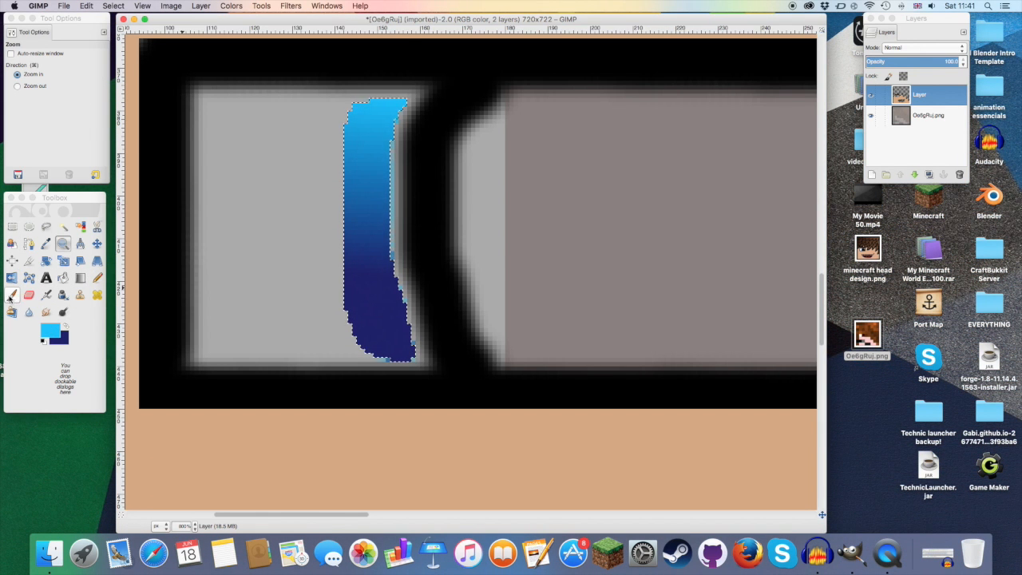
left_click(11, 294)
left_click(50, 330)
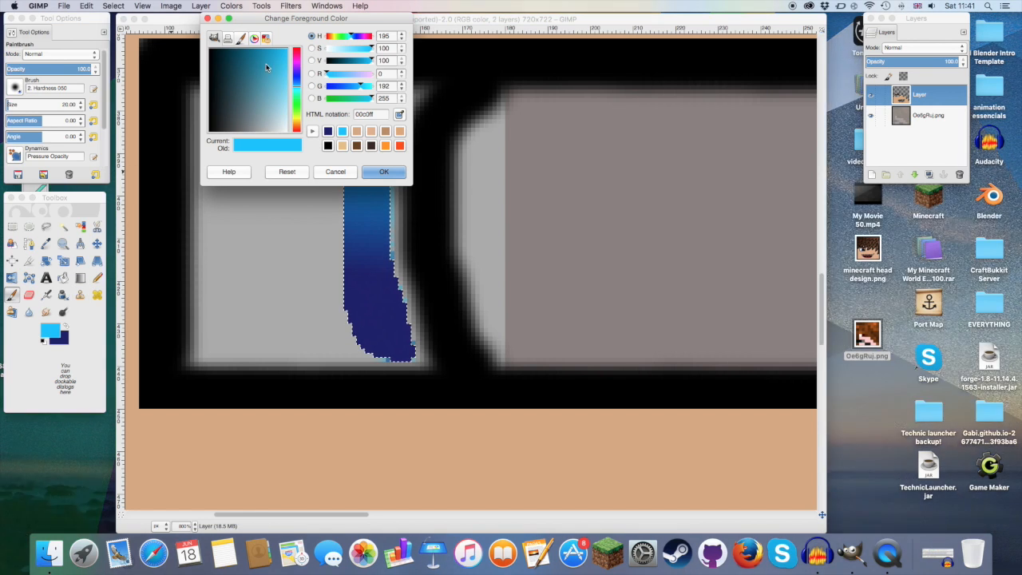
left_click_drag(266, 68, 209, 112)
left_click(385, 171)
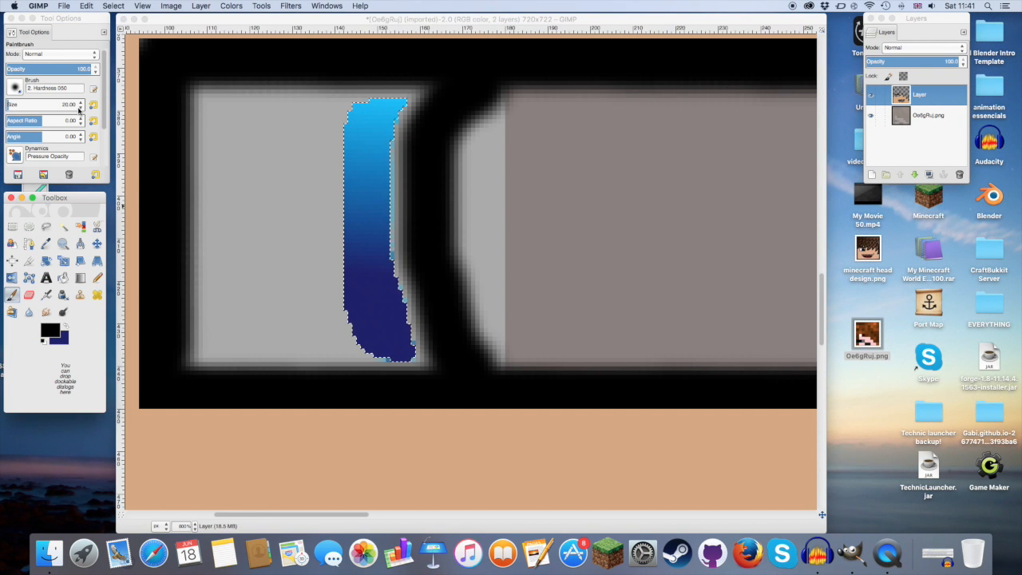
left_click(80, 108)
left_click(82, 103)
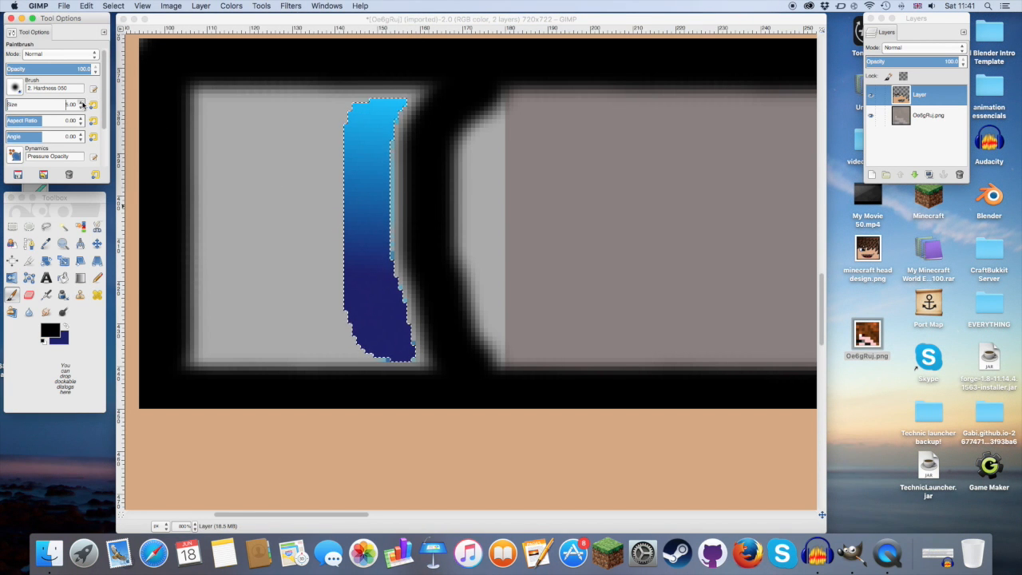
Step: Clear the selection and paint black over the grey gap between the blue iris strip and the curved pupil line
left_click(421, 96)
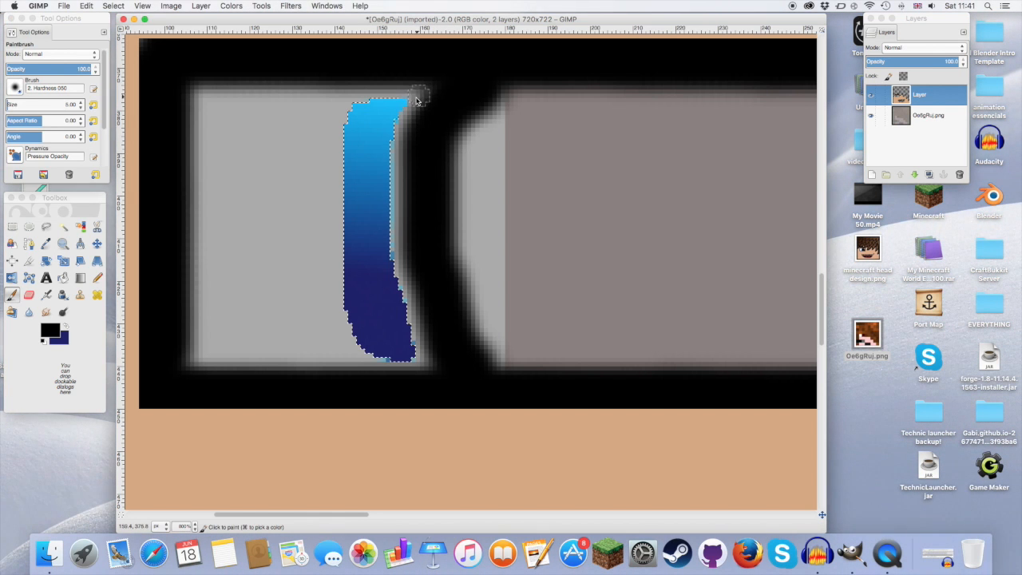
left_click(114, 6)
left_click(118, 38)
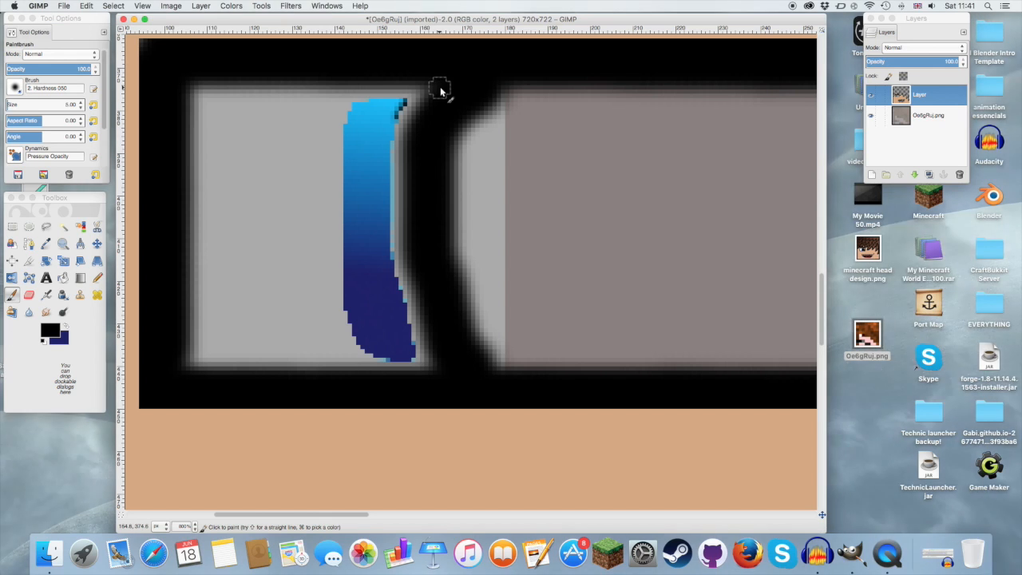
mouse_move(428, 96)
left_mouse_down()
mouse_move(401, 141)
mouse_move(409, 106)
mouse_move(424, 87)
mouse_move(399, 136)
mouse_move(396, 214)
mouse_move(428, 358)
mouse_move(405, 313)
mouse_move(391, 221)
mouse_move(413, 136)
mouse_move(410, 228)
mouse_move(431, 89)
mouse_move(406, 199)
mouse_move(411, 318)
mouse_move(431, 365)
mouse_move(426, 358)
left_mouse_up()
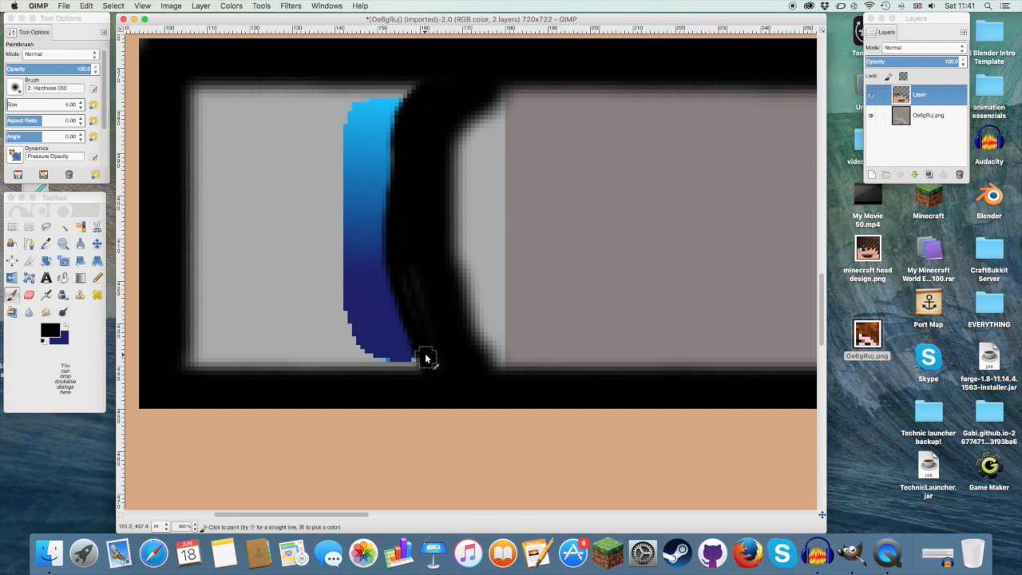
Step: Switch the foreground to the dark blue and extend the lower end of the iris strip to the eye outline
left_click(69, 328)
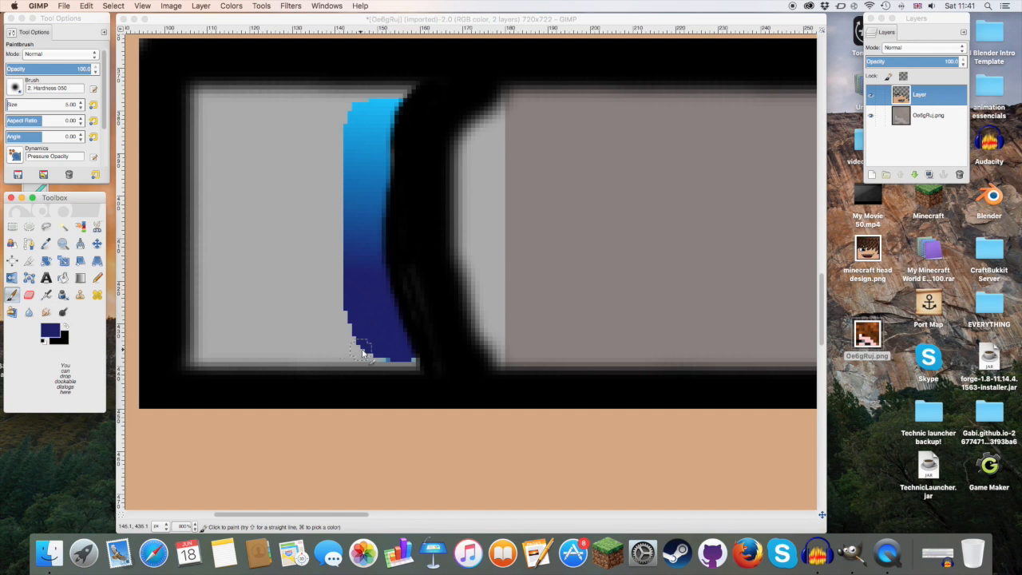
left_click(412, 364)
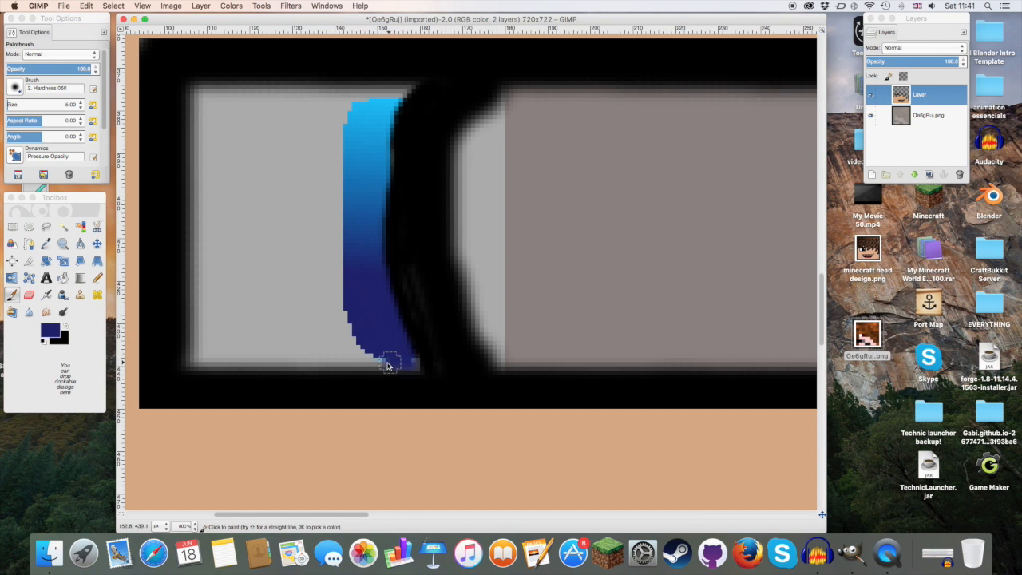
mouse_move(387, 366)
left_mouse_down()
mouse_move(364, 359)
mouse_move(351, 314)
mouse_move(358, 347)
mouse_move(399, 365)
left_mouse_up()
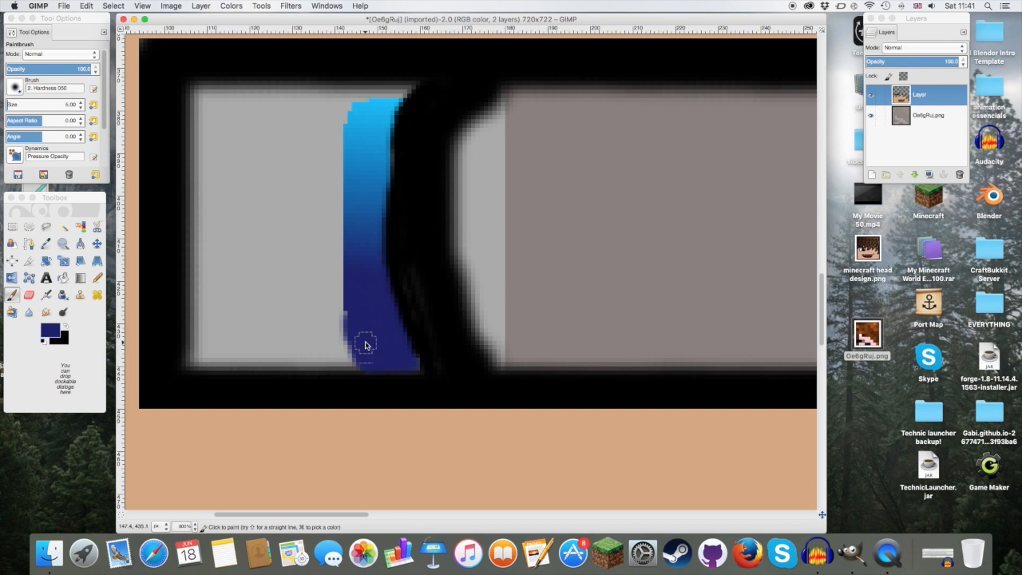
Step: Set the foreground colour to bright blue 00c0ff and extend the upper end of the iris strip to the eye outline
left_click(50, 329)
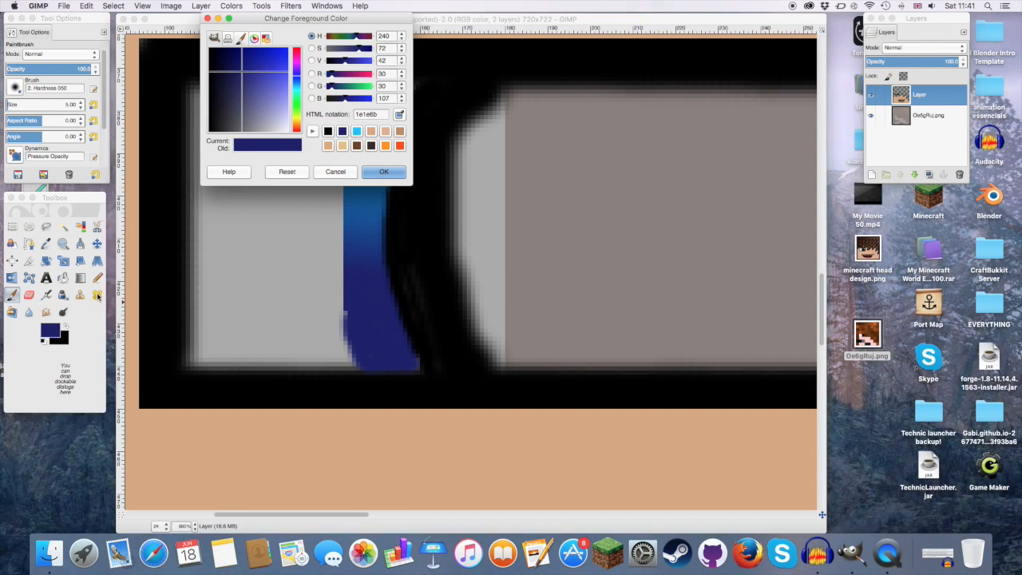
left_click(356, 131)
left_click(383, 171)
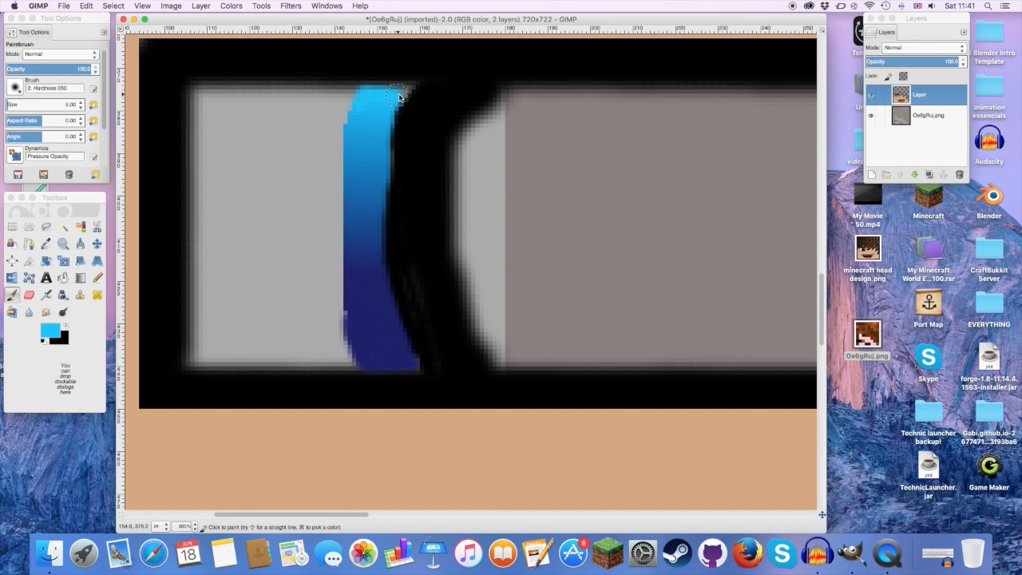
left_click_drag(405, 90, 378, 91)
Step: Set the foreground colour to black for the Bucket Fill
left_click(63, 244)
left_click(17, 85)
left_click(554, 228)
left_click(555, 229)
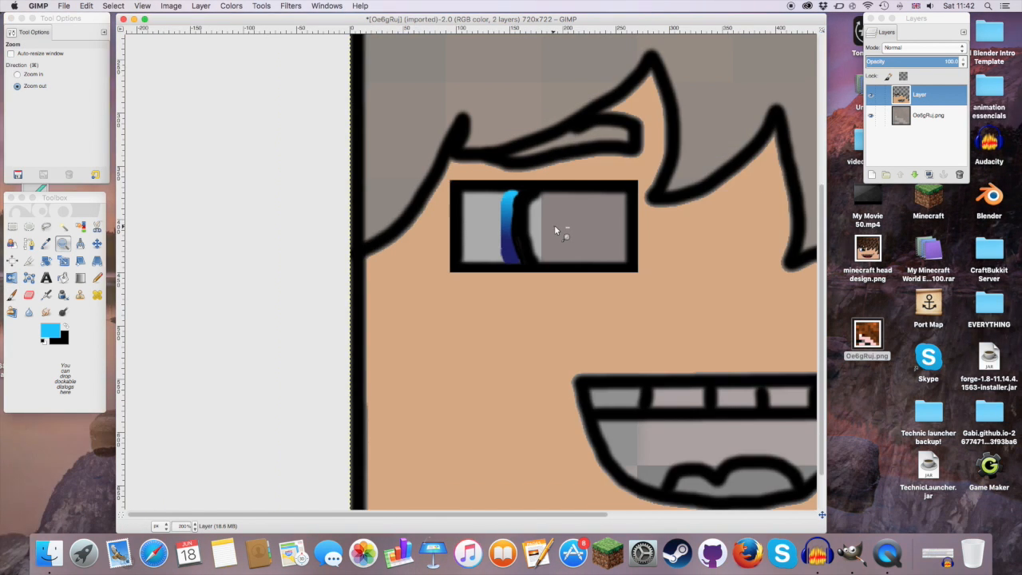
left_click(554, 228)
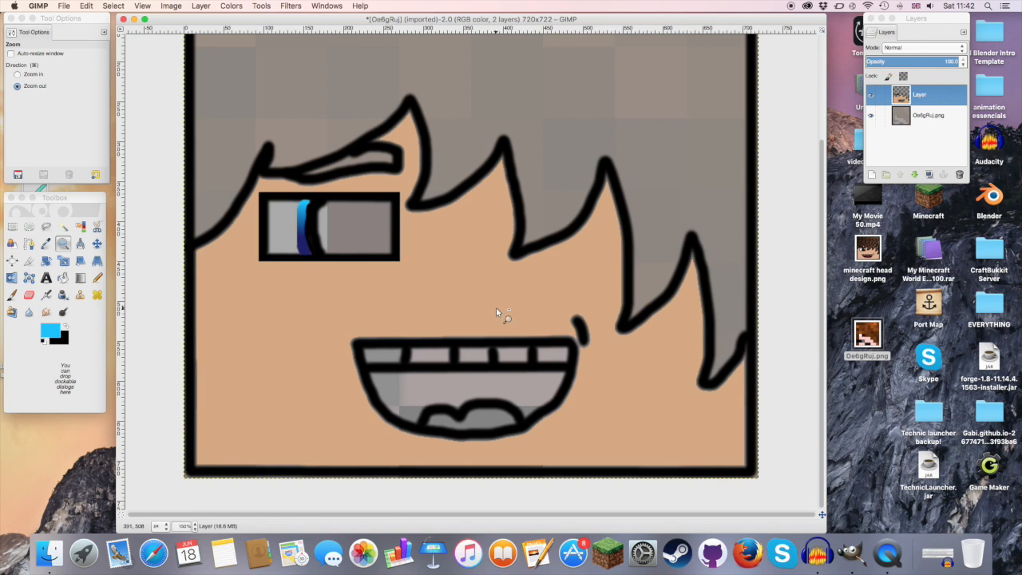
left_click(456, 159)
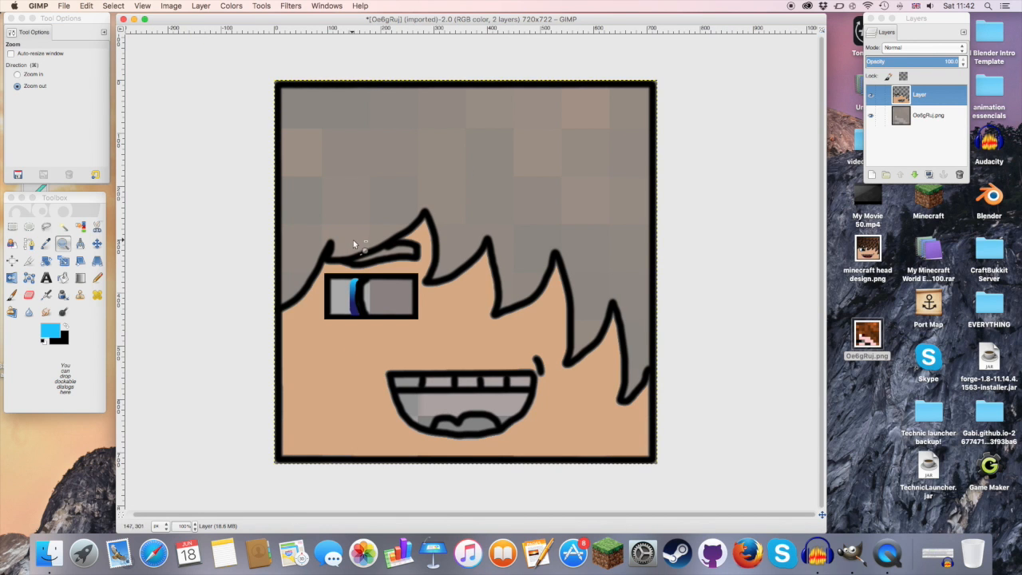
left_click(63, 277)
left_click(49, 330)
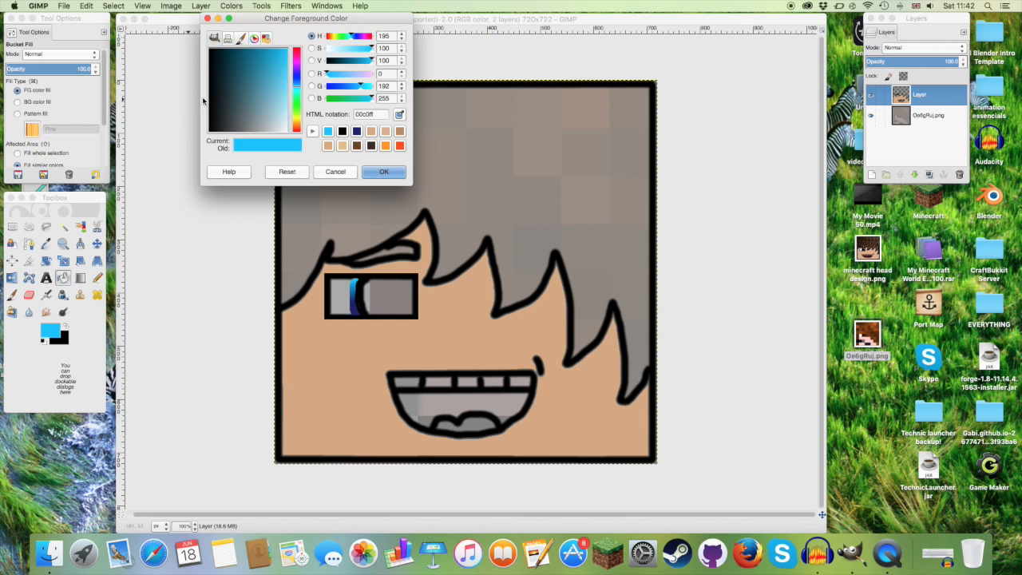
left_click(137, 26)
left_click(53, 337)
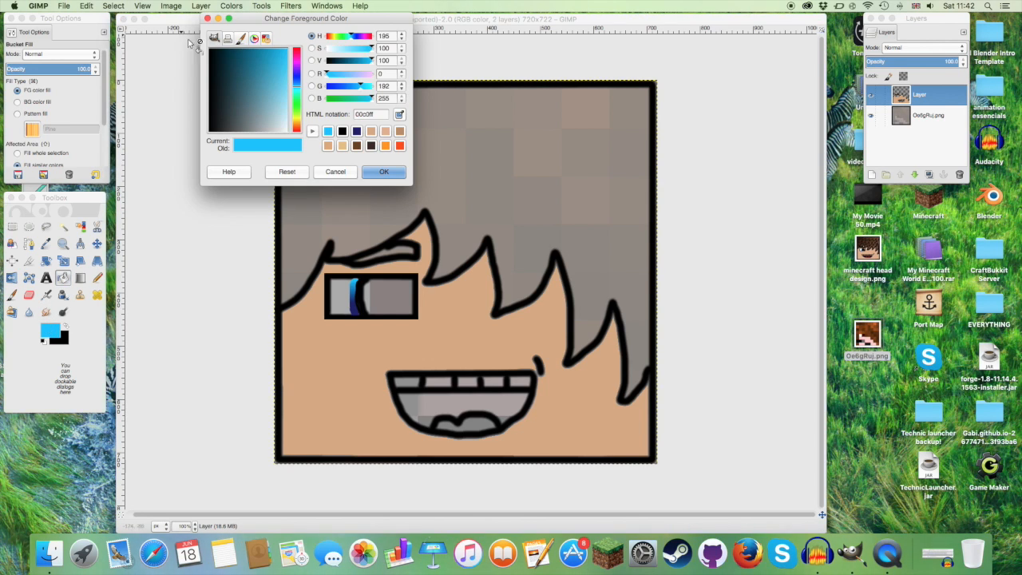
left_click_drag(222, 60, 200, 40)
left_click(381, 172)
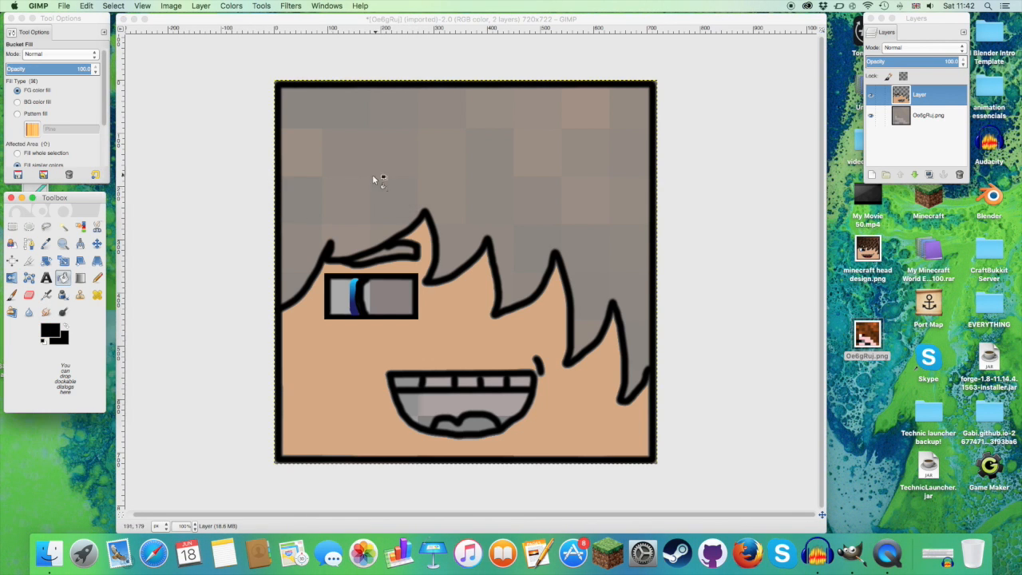
Step: Fuzzy-select the grey pupil area beside the curved line and bucket-fill it with black
left_click(63, 228)
left_click(401, 298)
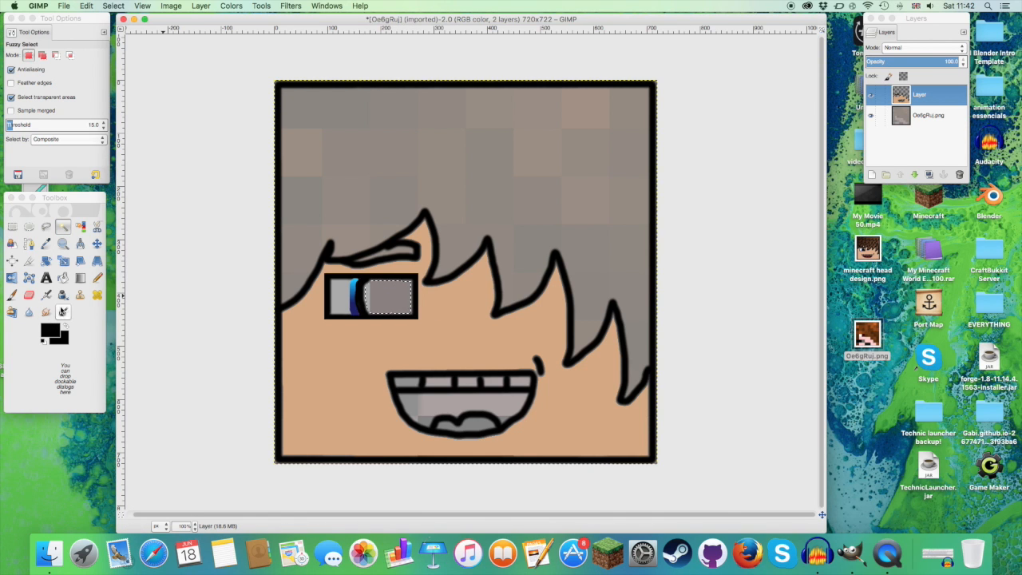
left_click(63, 311)
left_click(391, 294)
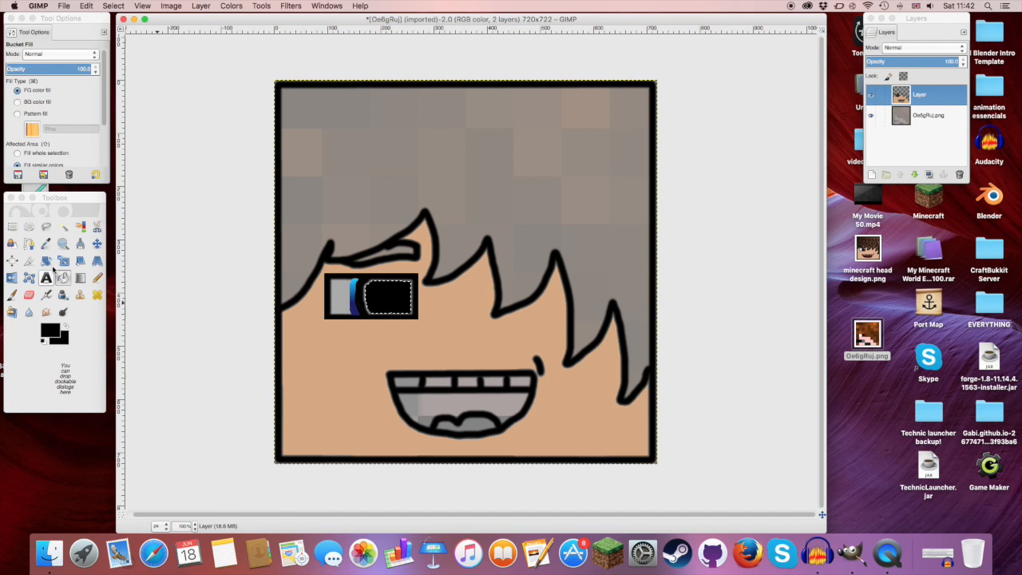
Step: Clear the selection and paint over the light fringe around the pupil with a size 20 black brush
left_click(66, 246)
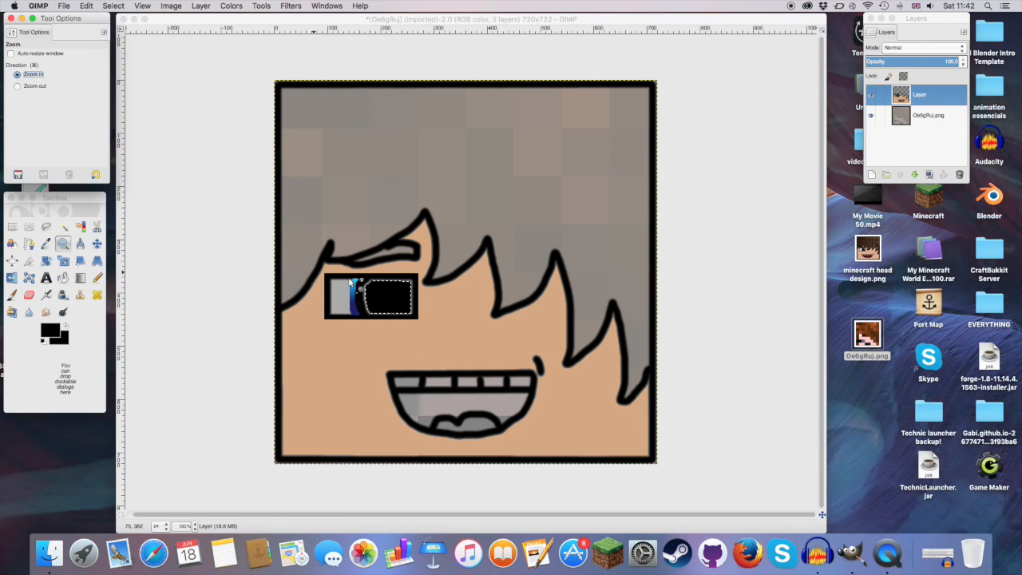
left_click(389, 297)
left_click(389, 297)
left_click(389, 297)
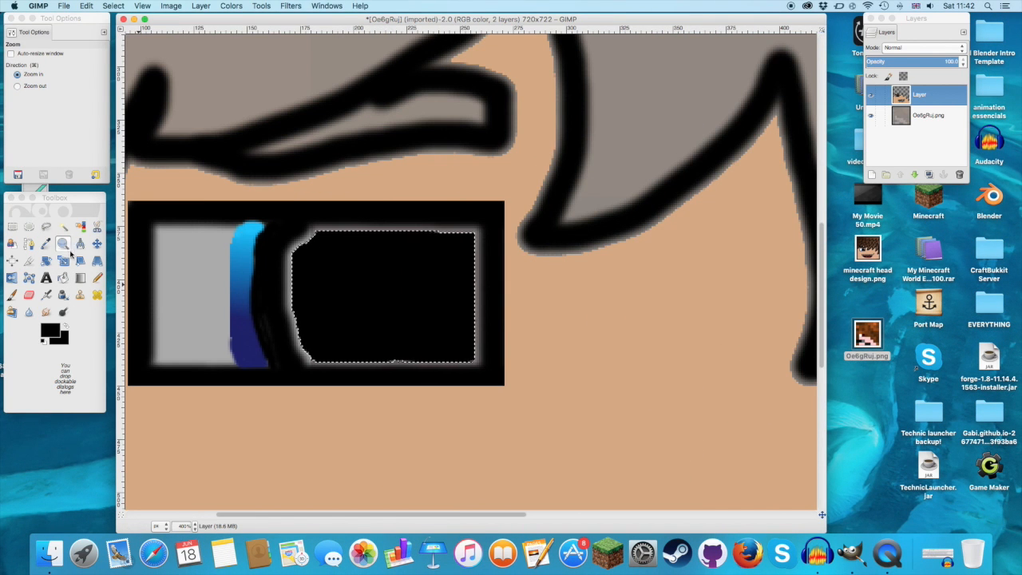
left_click(12, 294)
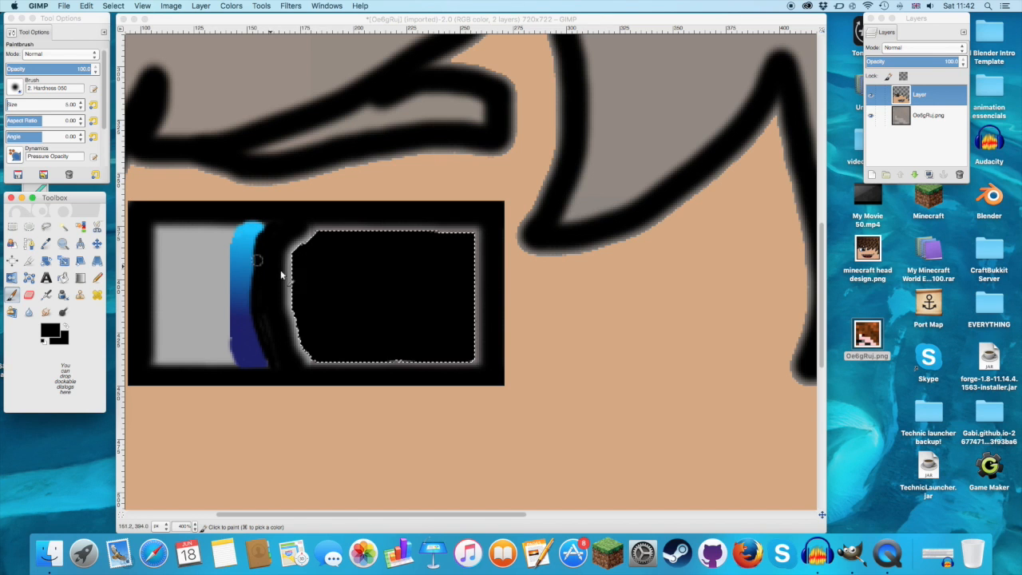
left_click(81, 105)
mouse_move(298, 268)
left_mouse_down()
mouse_move(313, 239)
mouse_move(360, 240)
left_mouse_up()
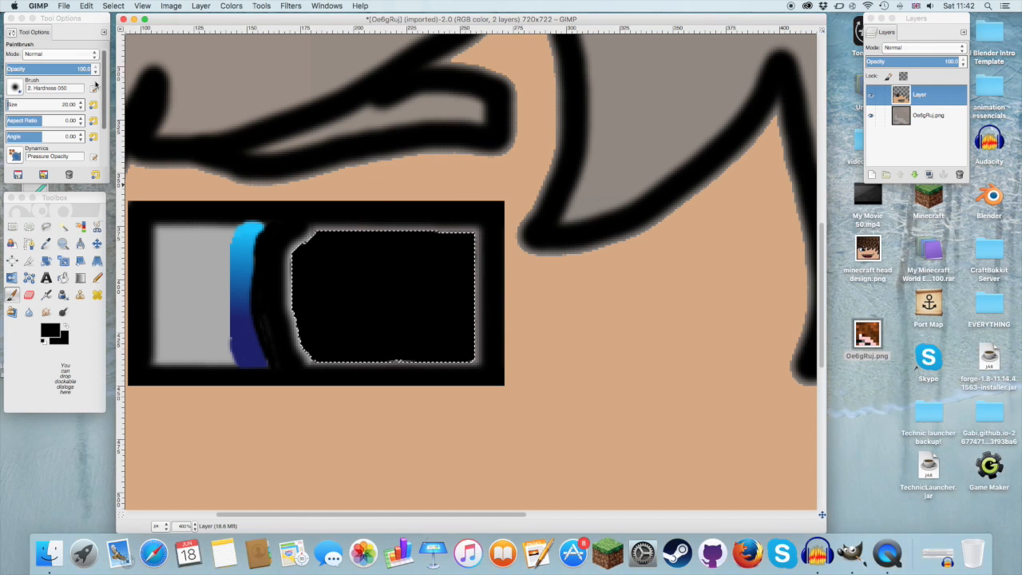
left_click(113, 6)
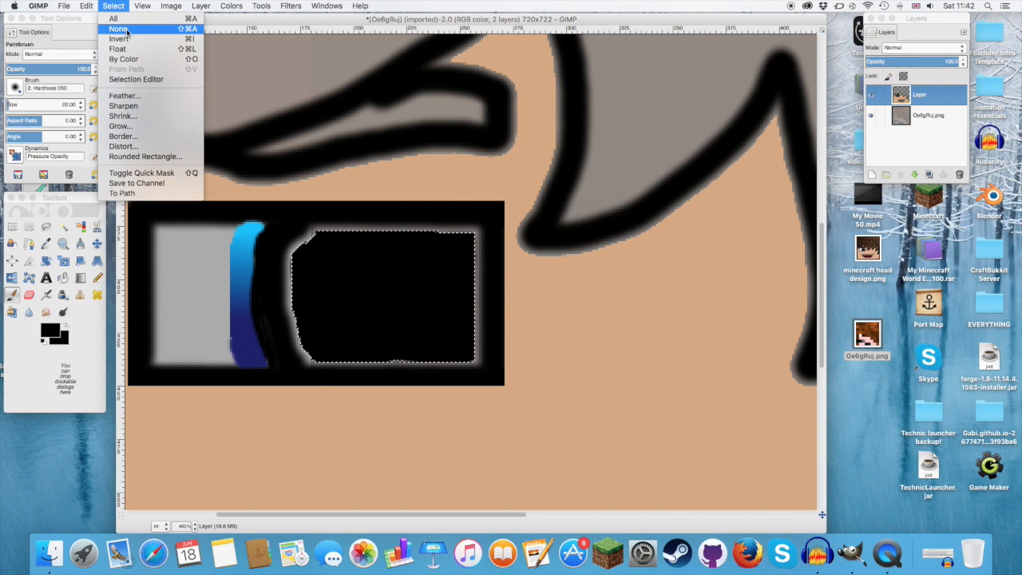
left_click(128, 37)
mouse_move(314, 237)
left_mouse_down()
mouse_move(473, 236)
mouse_move(471, 352)
mouse_move(339, 365)
mouse_move(303, 351)
mouse_move(297, 271)
mouse_move(322, 233)
left_mouse_up()
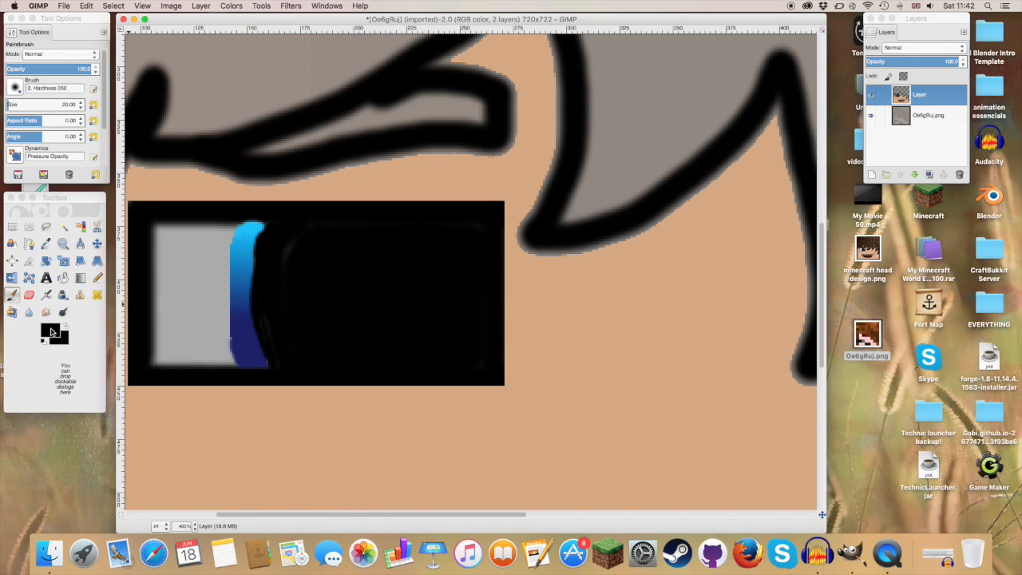
Step: Set the foreground colour to white and dab a round highlight in the upper right of the black pupil
left_click(48, 331)
left_click_drag(246, 89, 303, 149)
left_click(383, 172)
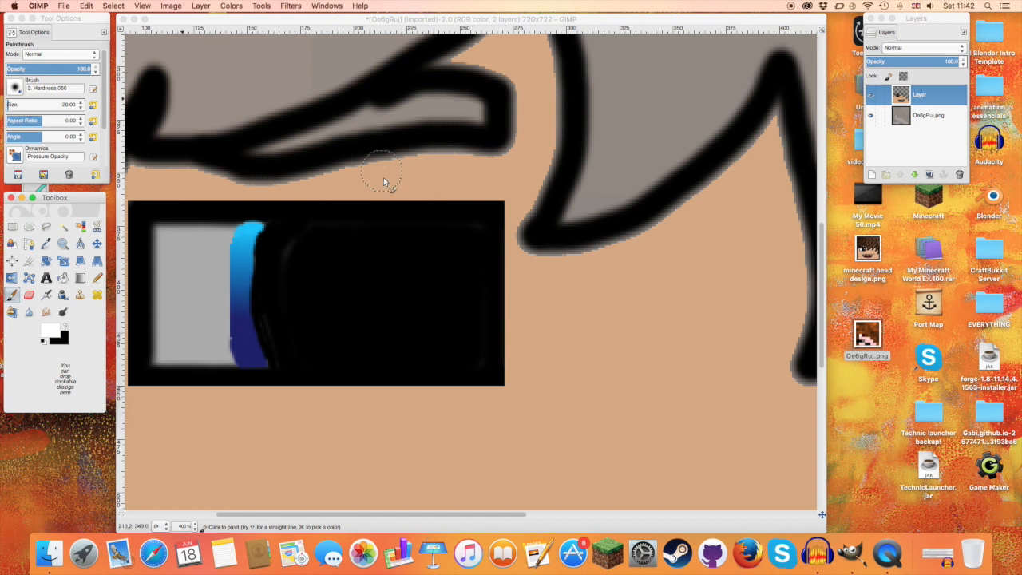
left_click(432, 254)
left_click(432, 255)
left_click(432, 255)
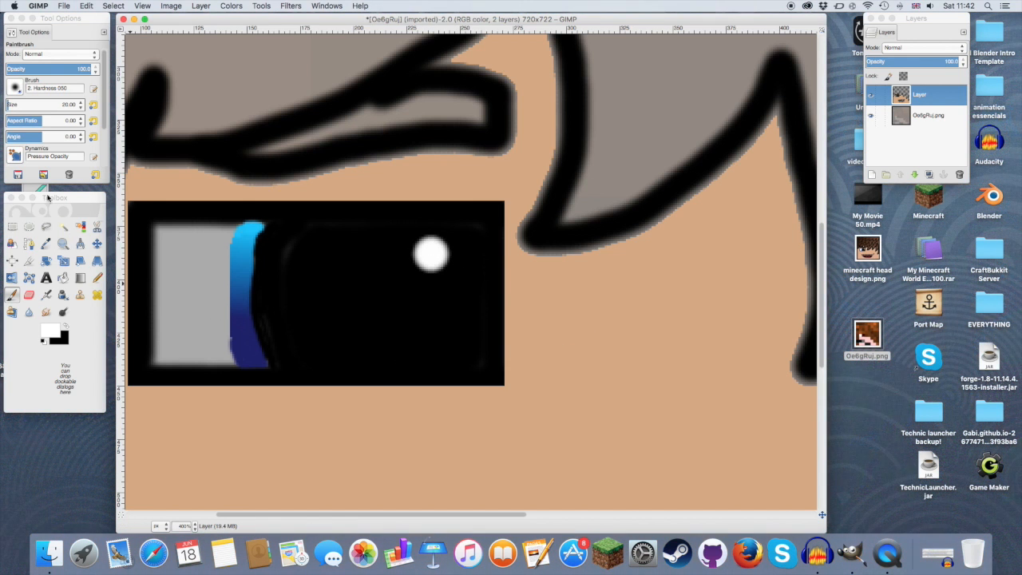
Step: Add another white dab with the size 20 Paintbrush over the pupil's round highlight
left_click(63, 244)
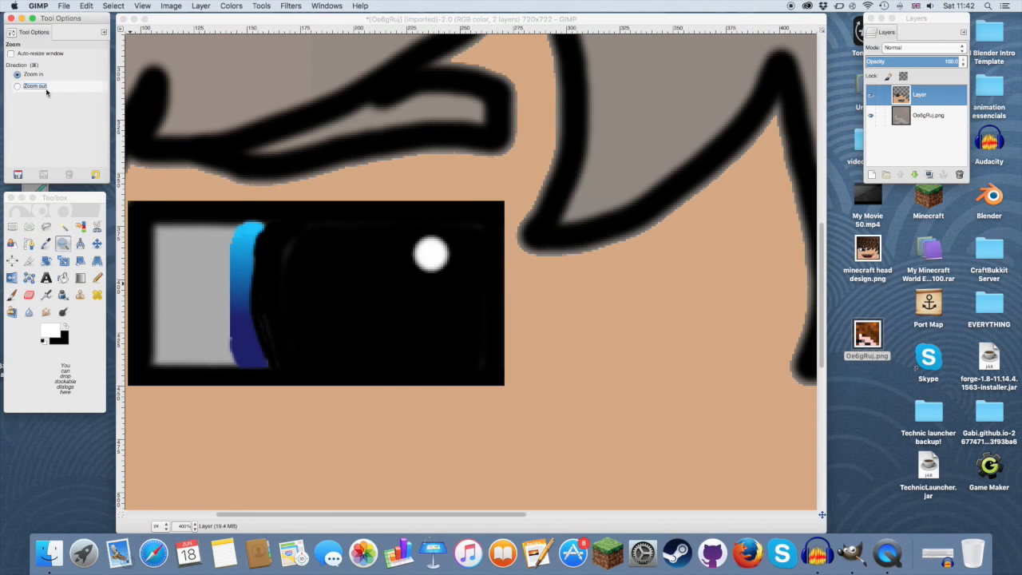
left_click(462, 319)
left_click(447, 317)
left_click(435, 315)
left_click(34, 84)
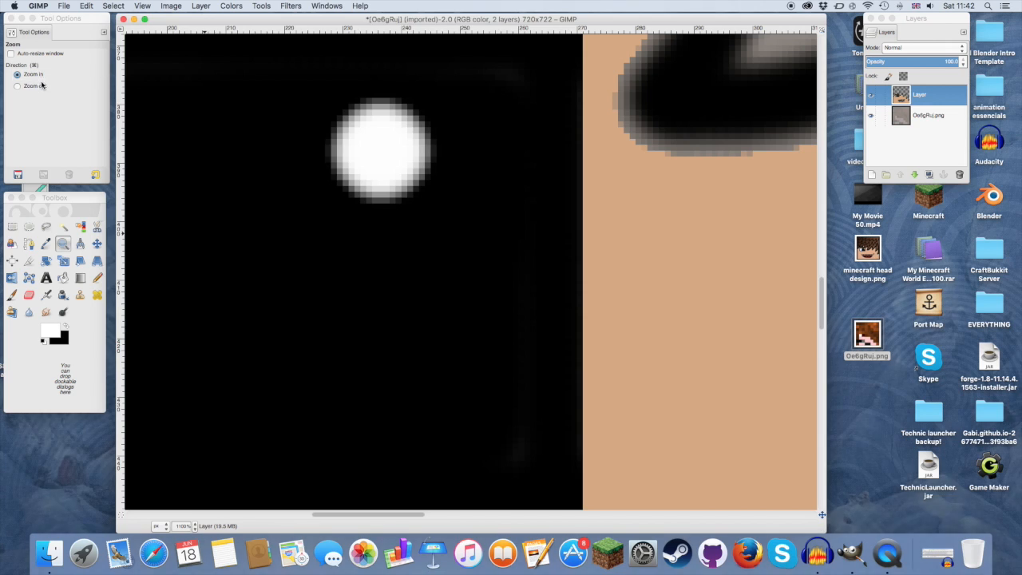
left_click(482, 309)
left_click(489, 312)
left_click(494, 316)
left_click(494, 312)
left_click(493, 317)
left_click(493, 317)
left_click(493, 317)
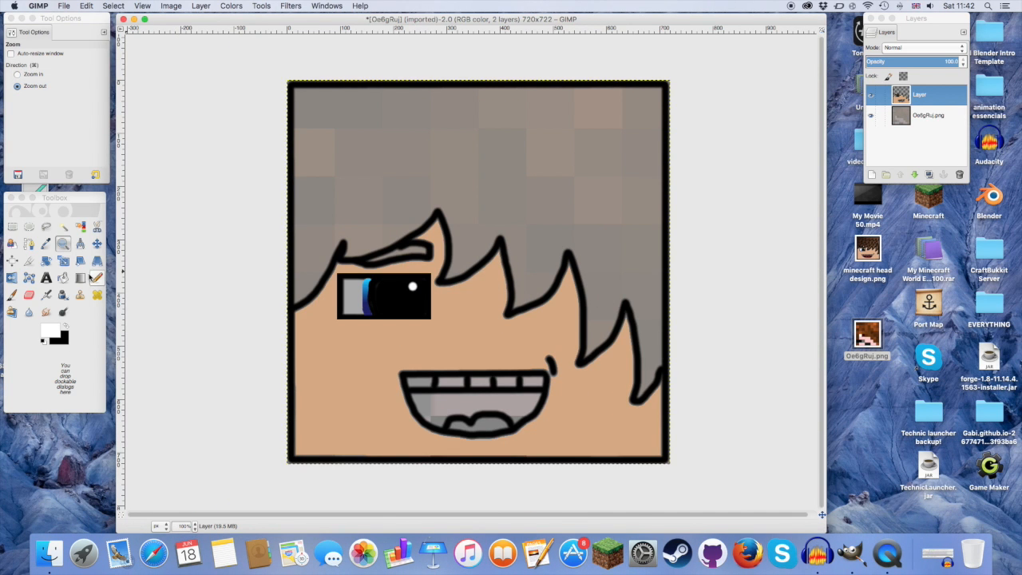
left_click(12, 295)
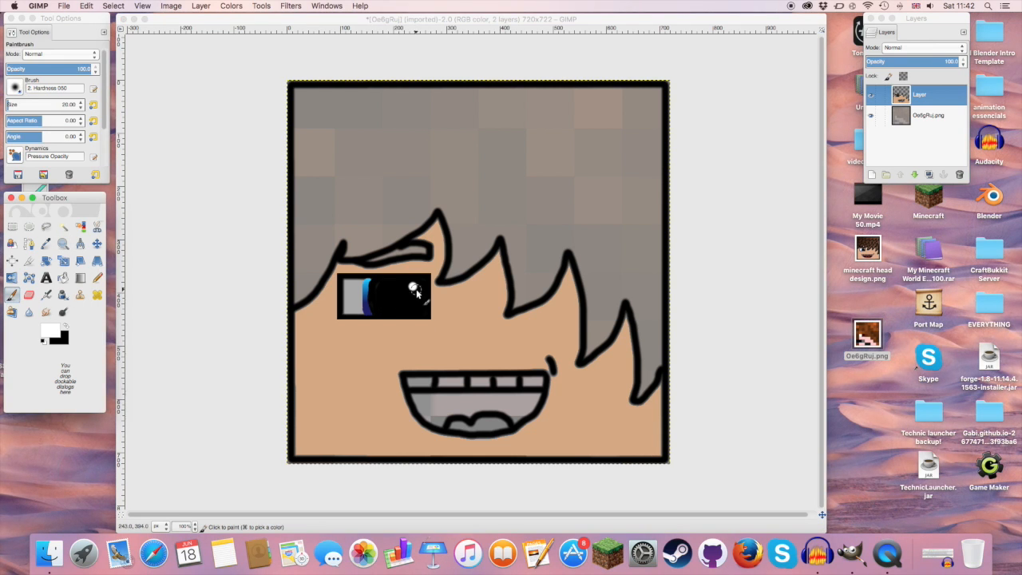
left_click(413, 289)
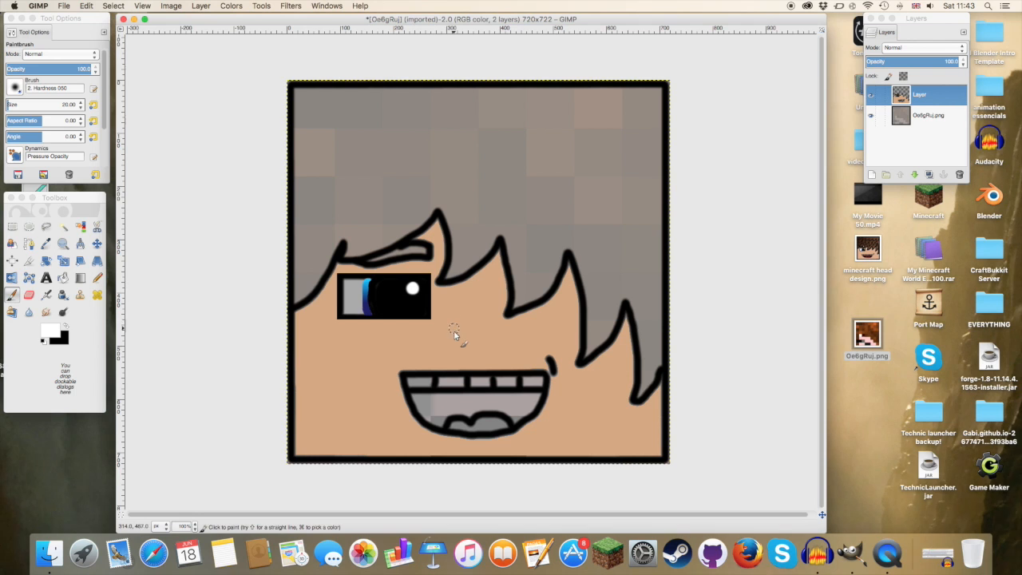
Step: Set the foreground colour to dark red 530808, fuzzy-select the mouth interior between teeth and tongue, and bucket-fill it
left_click(49, 325)
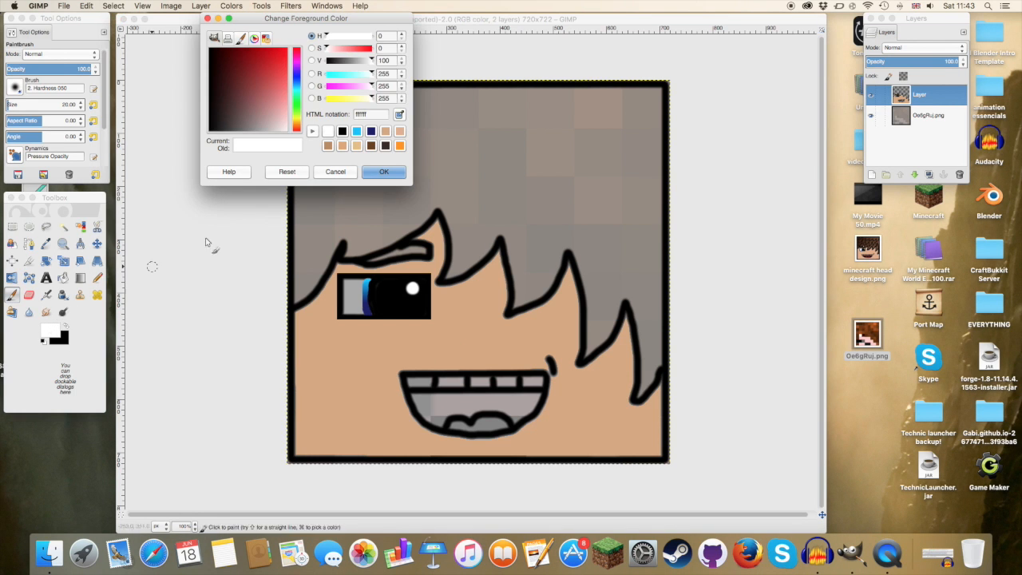
left_click_drag(280, 95, 235, 56)
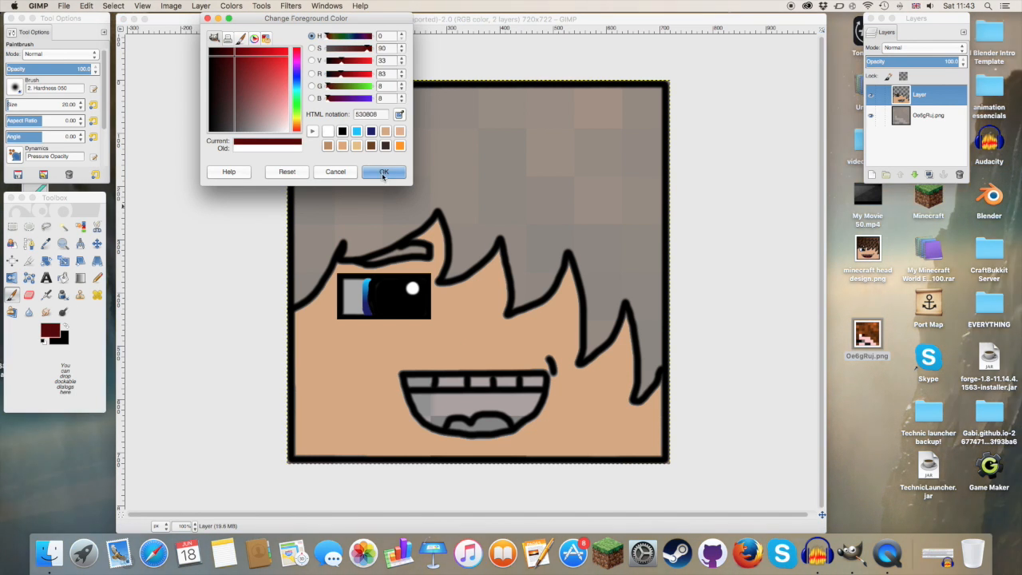
left_click(383, 172)
key("u")
left_click(428, 397)
left_click(439, 405)
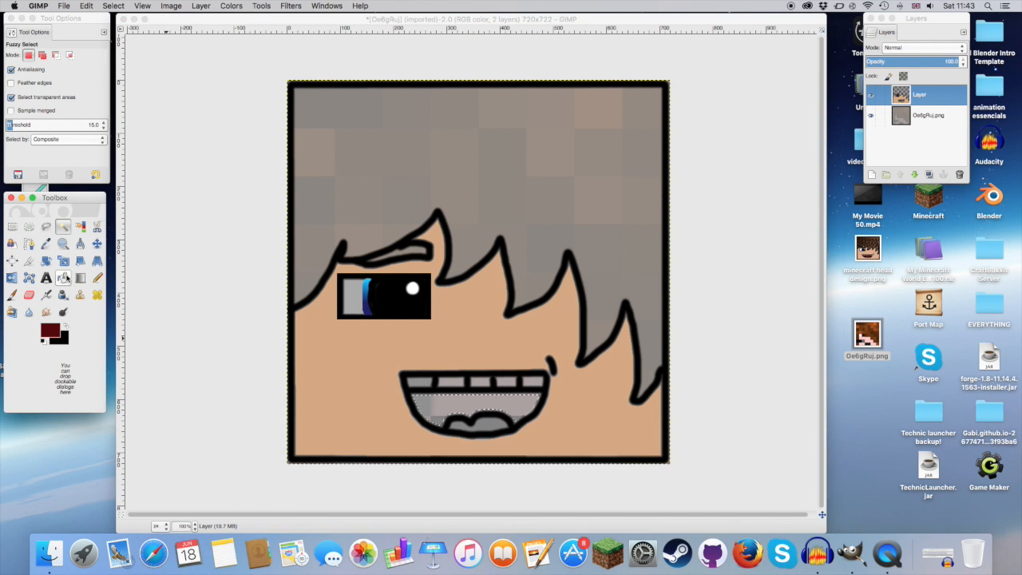
left_click(63, 276)
left_click(431, 404)
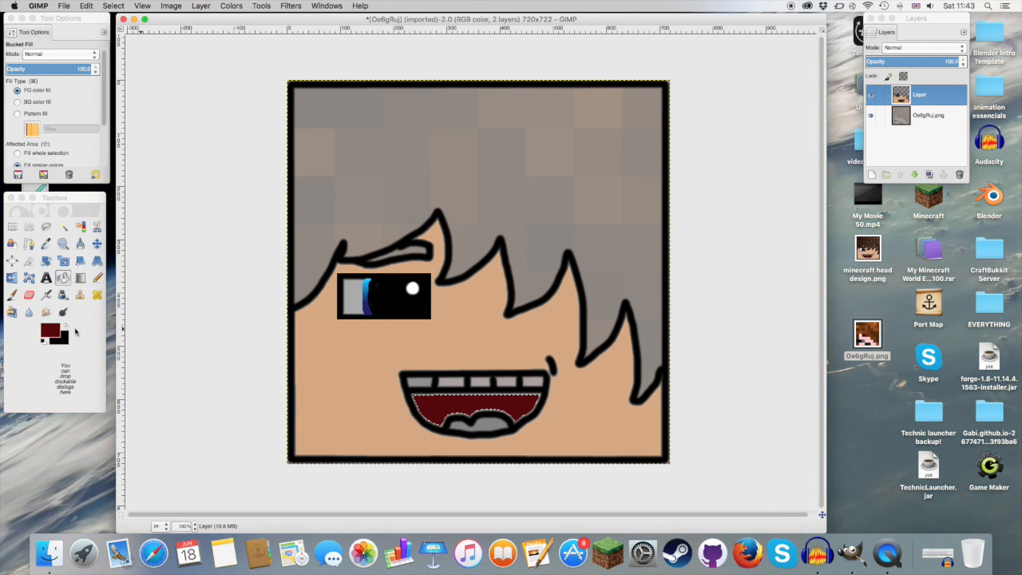
Step: Set the foreground colour to a light pinkish red, fuzzy-select the tongue, and bucket-fill it
left_click(50, 330)
mouse_move(279, 79)
left_mouse_down()
mouse_move(289, 93)
mouse_move(276, 81)
left_mouse_up()
left_click(383, 171)
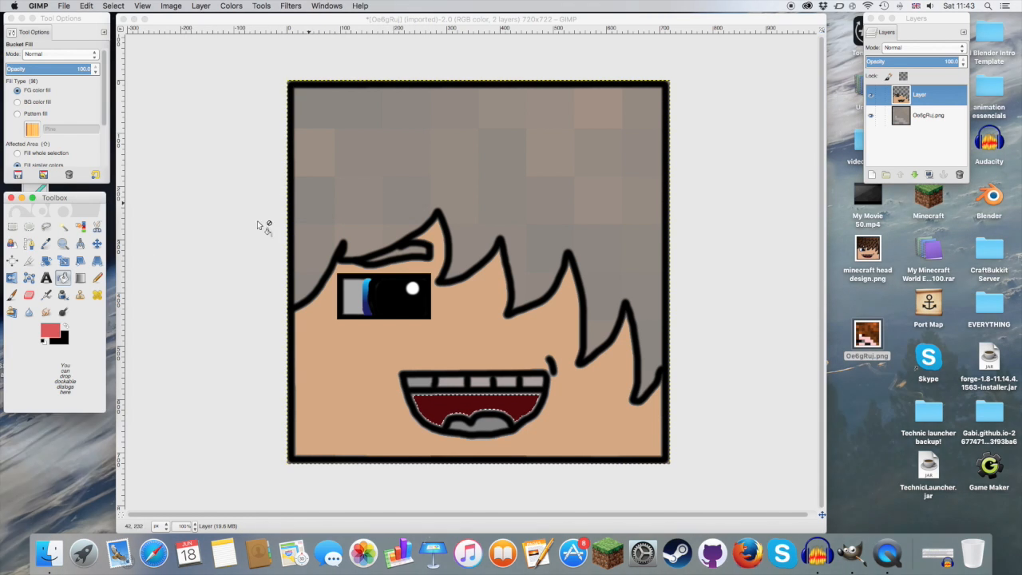
left_click(67, 228)
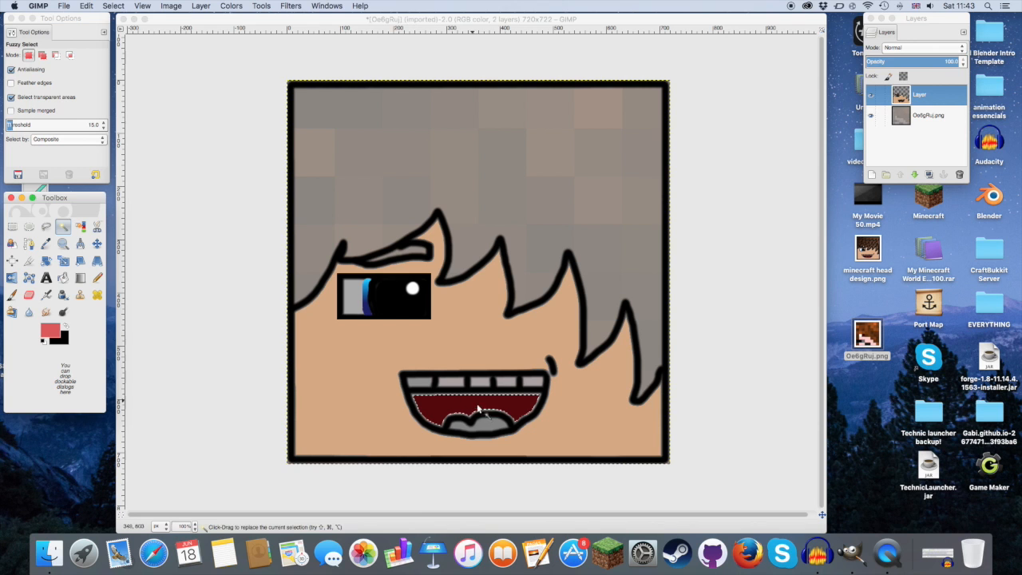
left_click(491, 429)
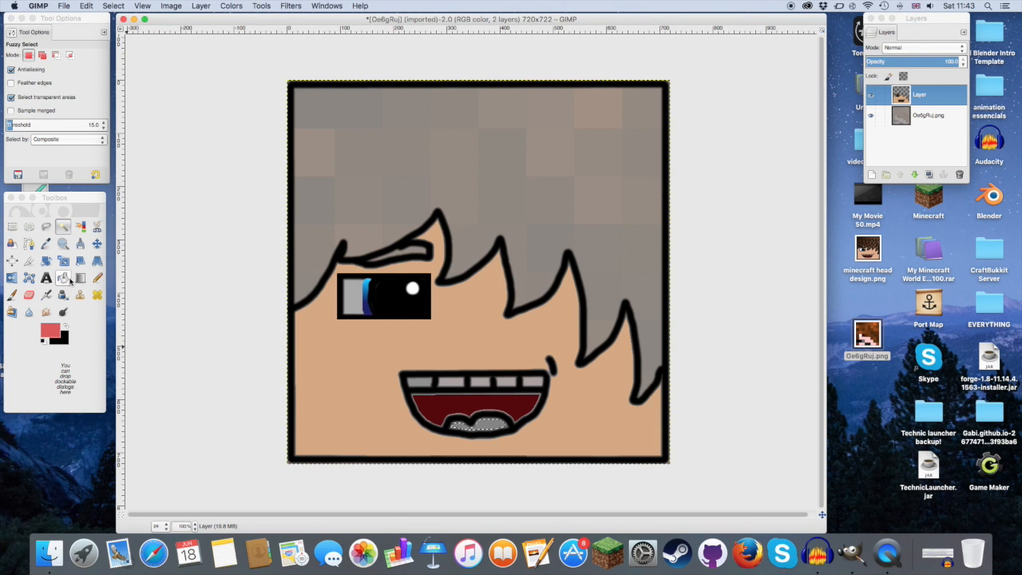
left_click(64, 277)
left_click(495, 423)
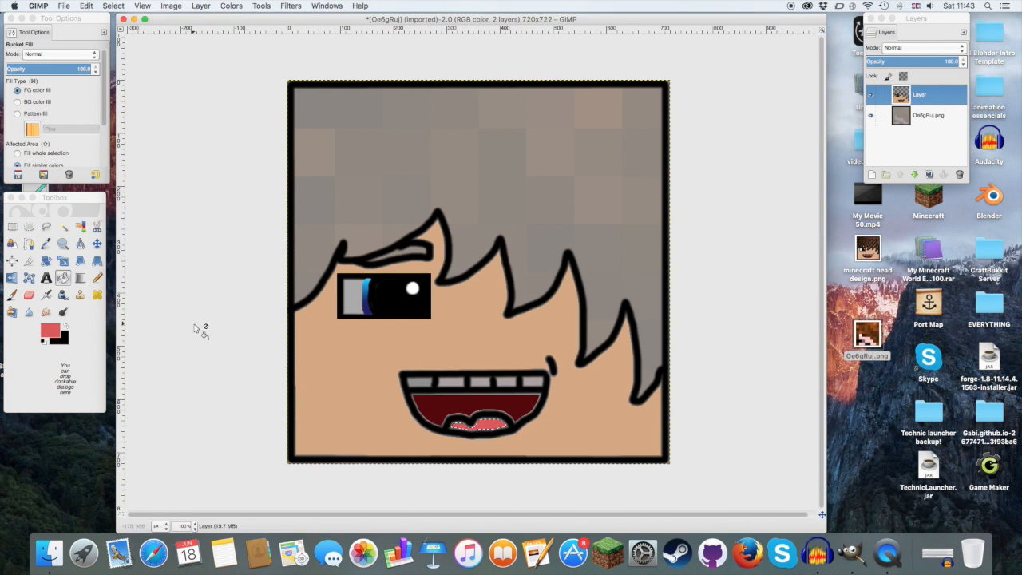
Step: Fuzzy-select all five grey teeth together as one combined selection
left_click(63, 226)
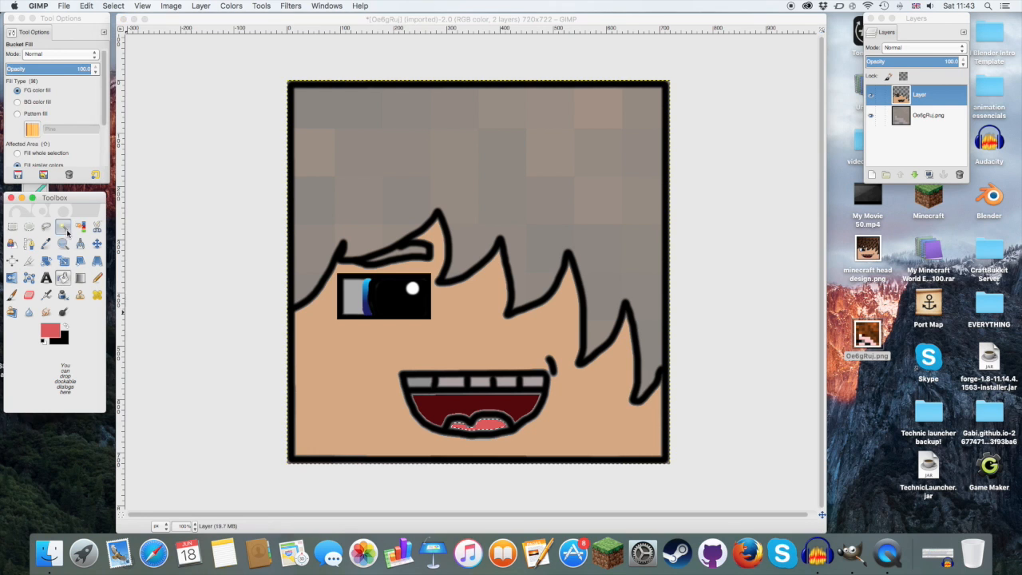
left_click(420, 382)
left_click(451, 382, "shift")
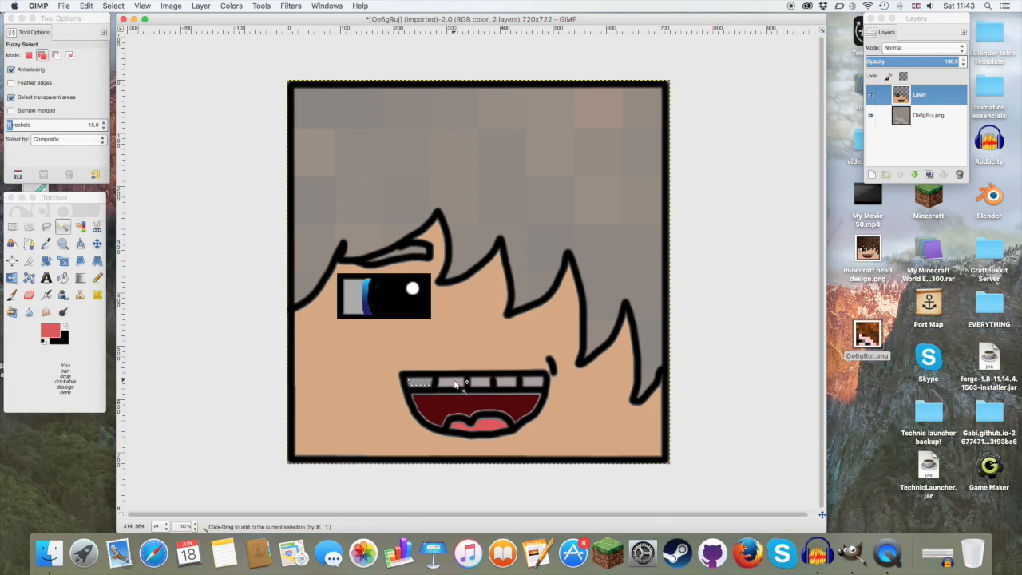
left_click(479, 382, "shift")
left_click(506, 383, "shift")
left_click(531, 384, "shift")
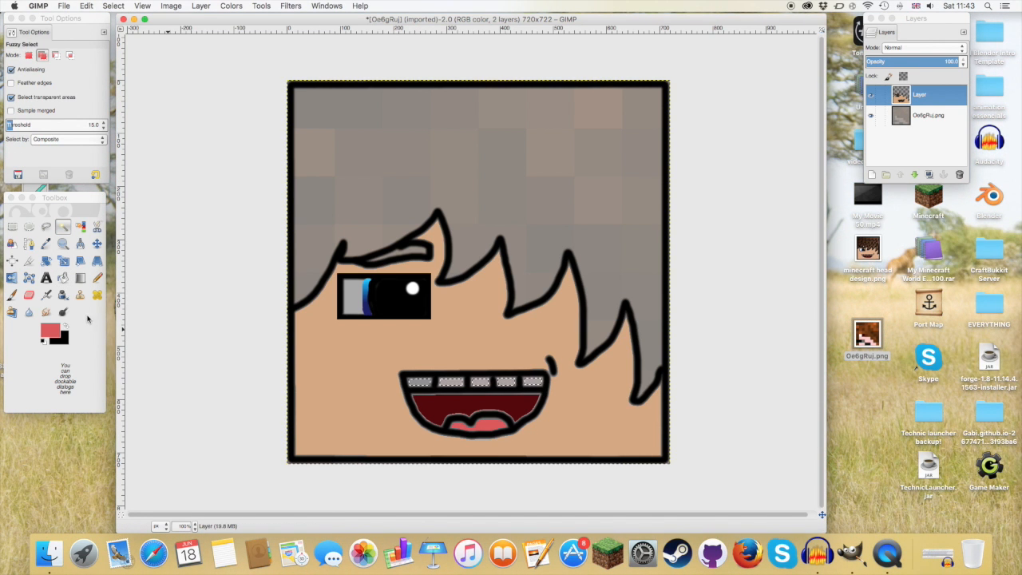
Step: Set the foreground colour to white and bucket-fill each of the selected teeth
left_click(54, 329)
left_click(297, 126)
left_click_drag(304, 144, 302, 144)
left_click(385, 174)
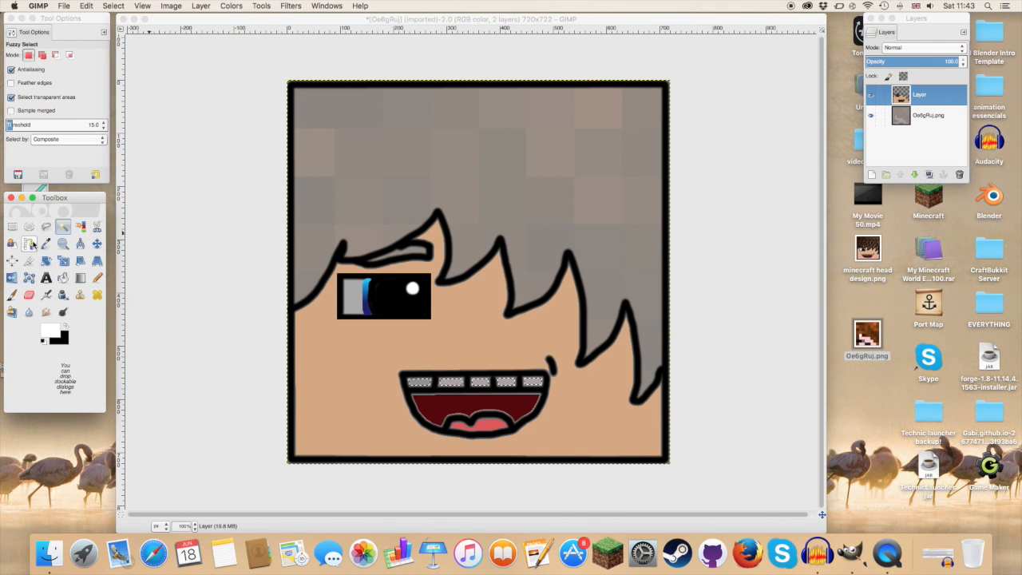
left_click(61, 278)
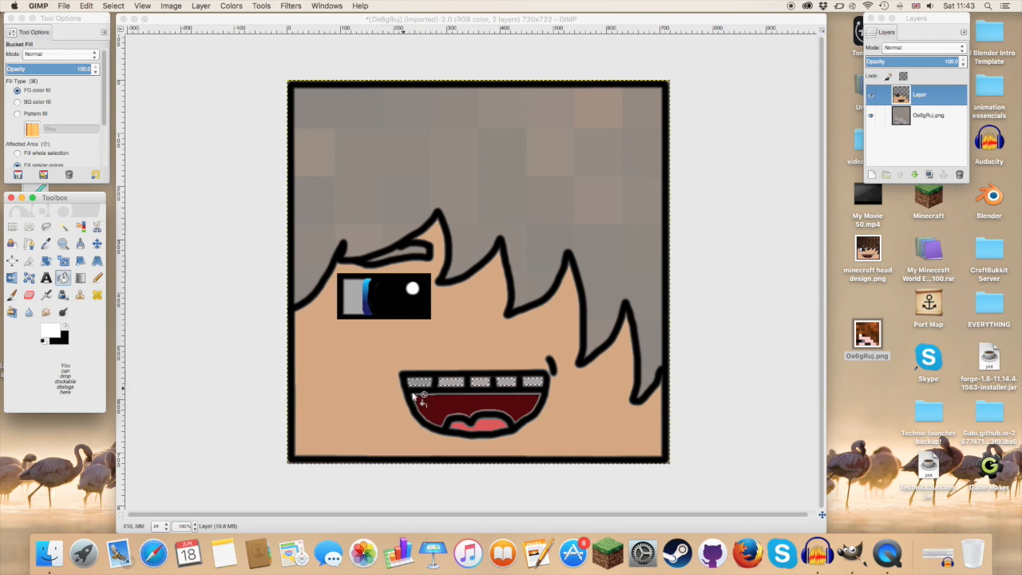
left_click(419, 383)
left_click(451, 383)
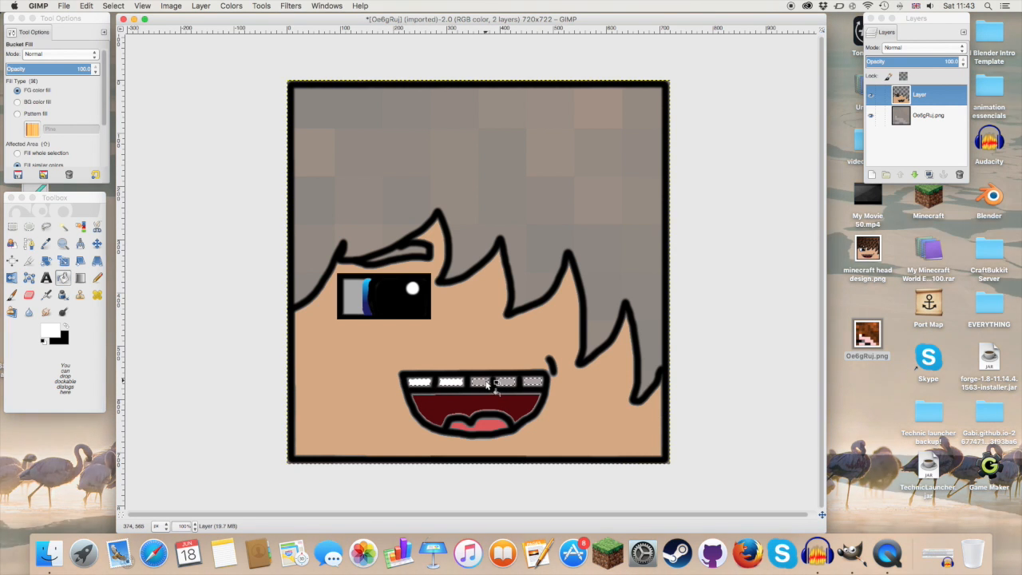
left_click(480, 383)
left_click(506, 383)
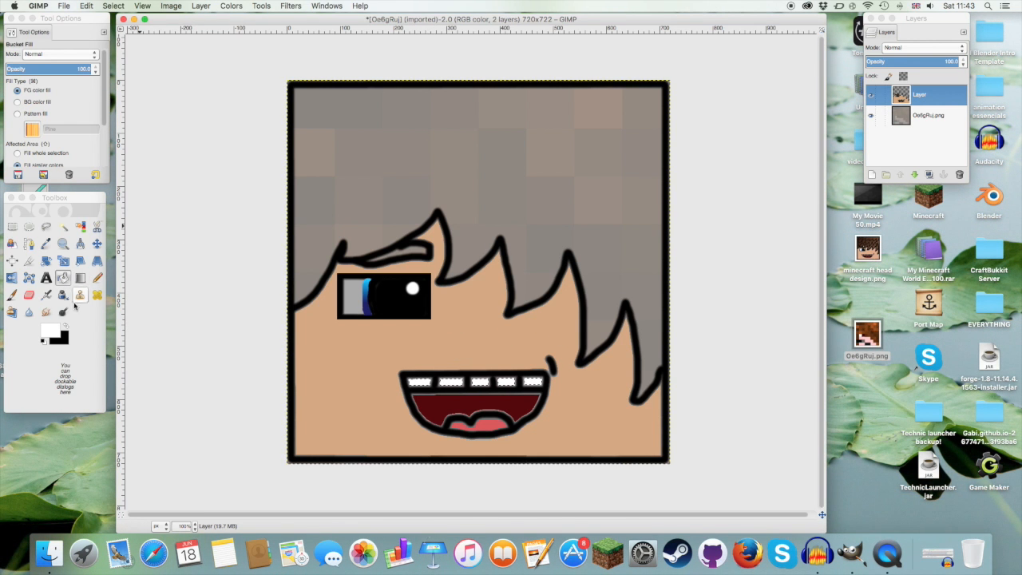
Step: Set the foreground colour to brown 6b421e and the background colour to very dark brown 271200
left_click(48, 334)
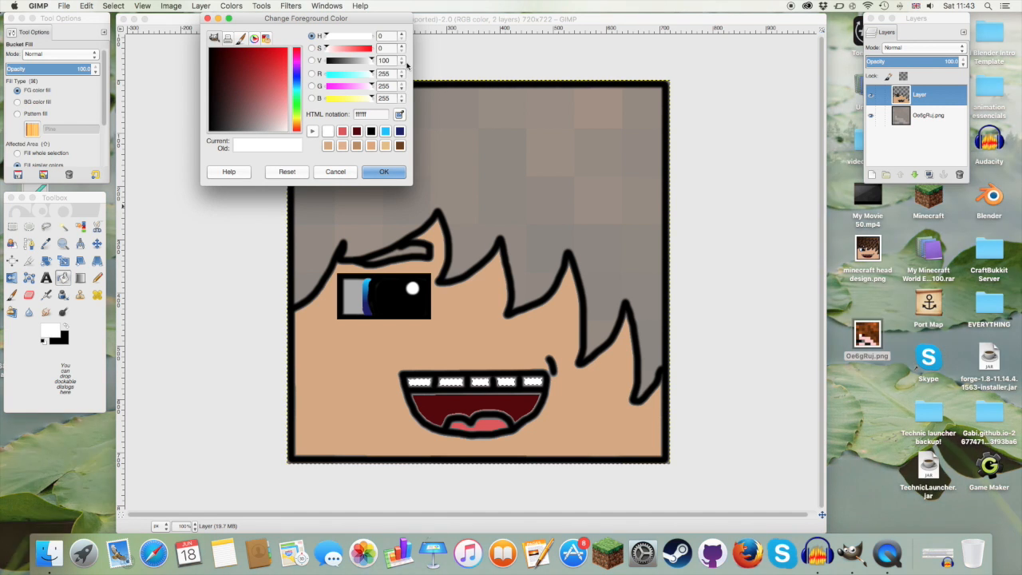
left_click(400, 145)
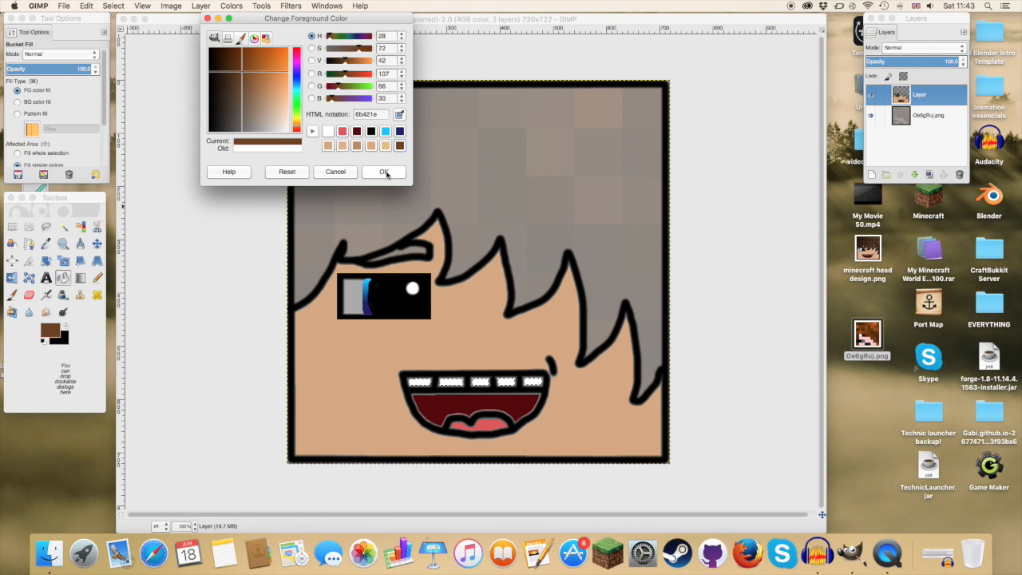
left_click(384, 171)
left_click(63, 342)
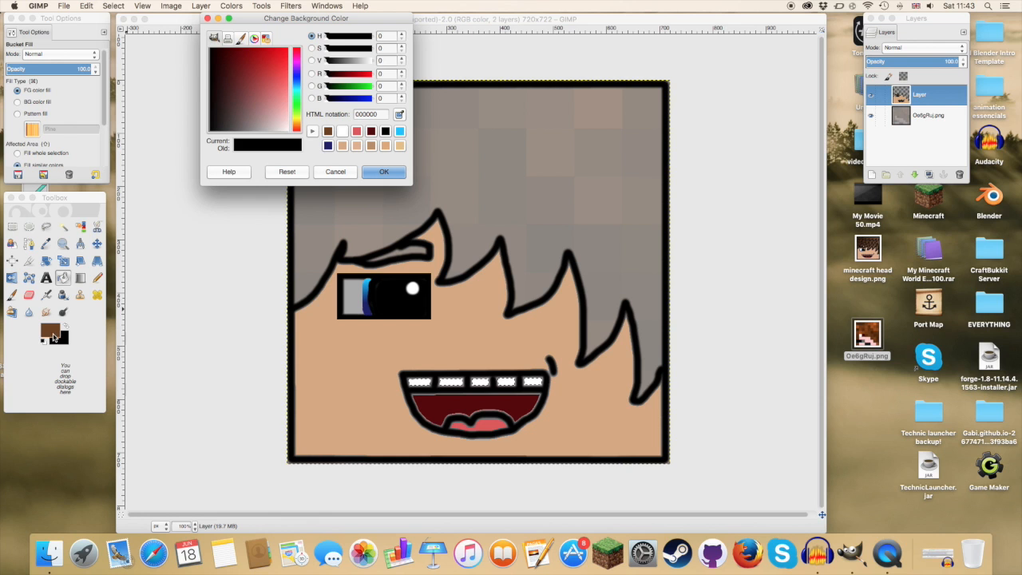
left_click(296, 124)
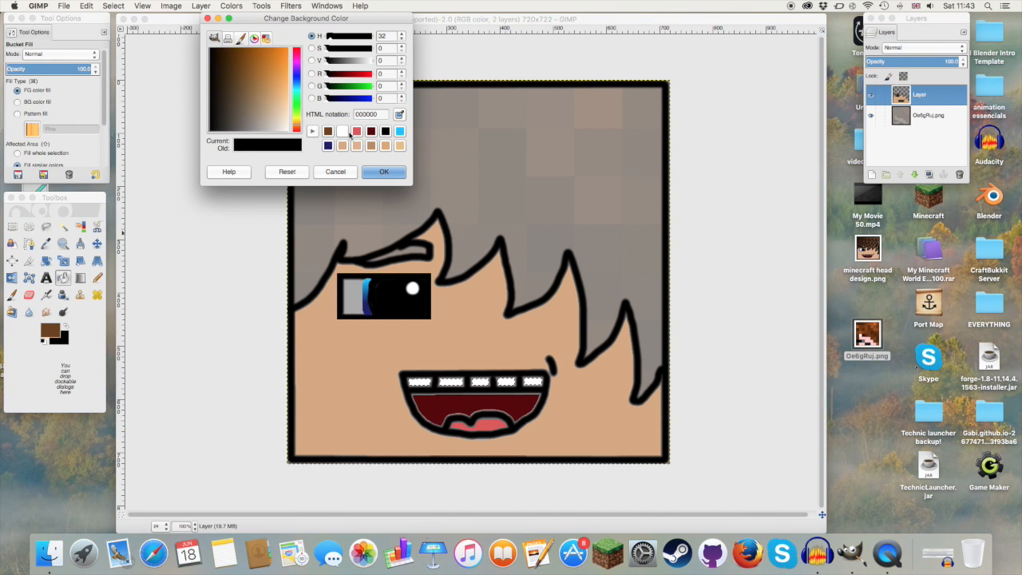
left_click(327, 131)
left_click_drag(247, 75, 222, 51)
left_click(385, 174)
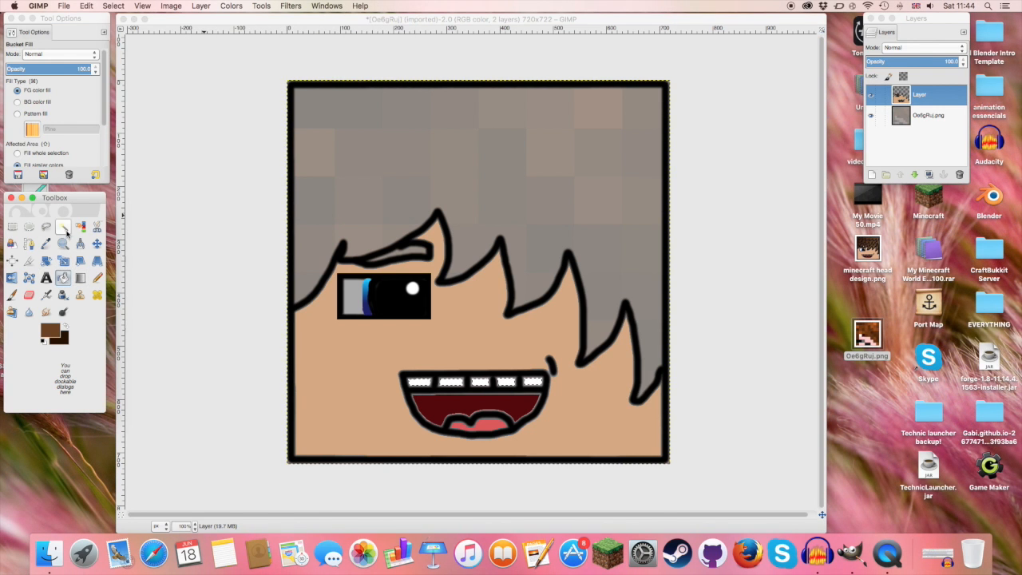
Step: Fuzzy-select the hair area and blend it with a linear foreground-to-background gradient running diagonally from its upper left towards the fringe
left_click(63, 227)
left_click(495, 153)
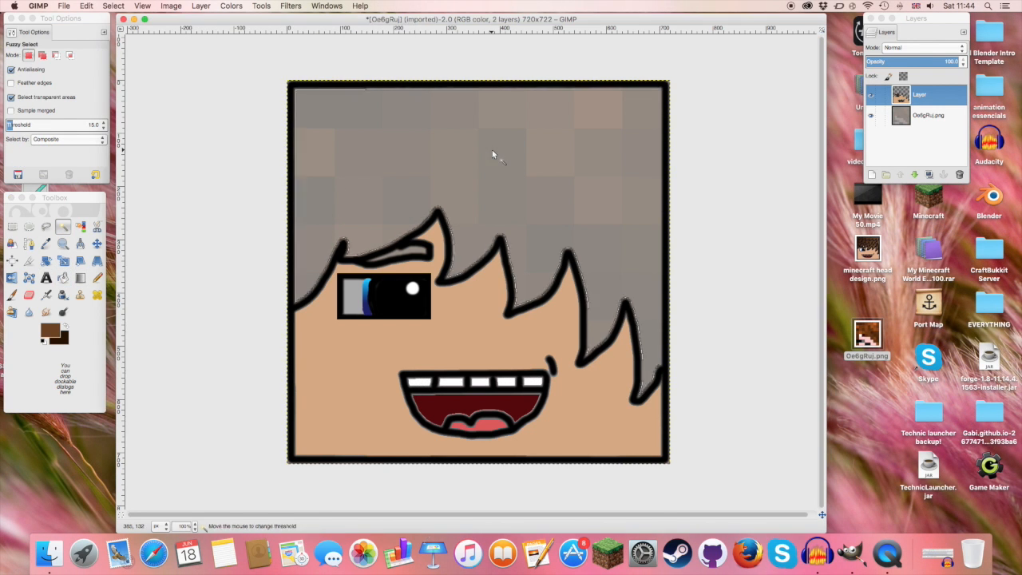
left_click(79, 278)
left_click_drag(327, 106, 575, 247)
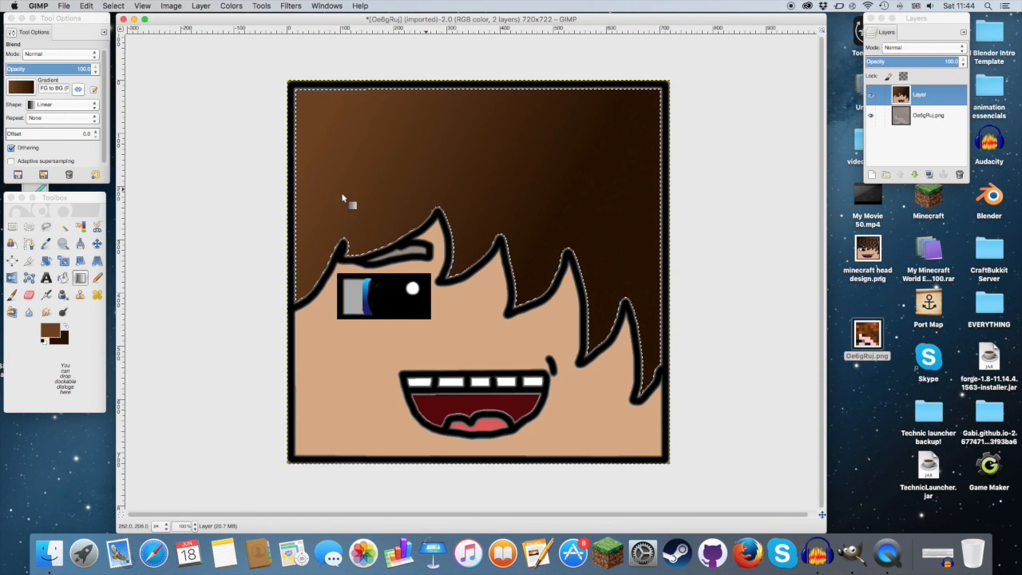
Step: Set the foreground colour to dark brown 361e08 and paint jagged strand lines across the hair with the size 20 Paintbrush
left_click(56, 329)
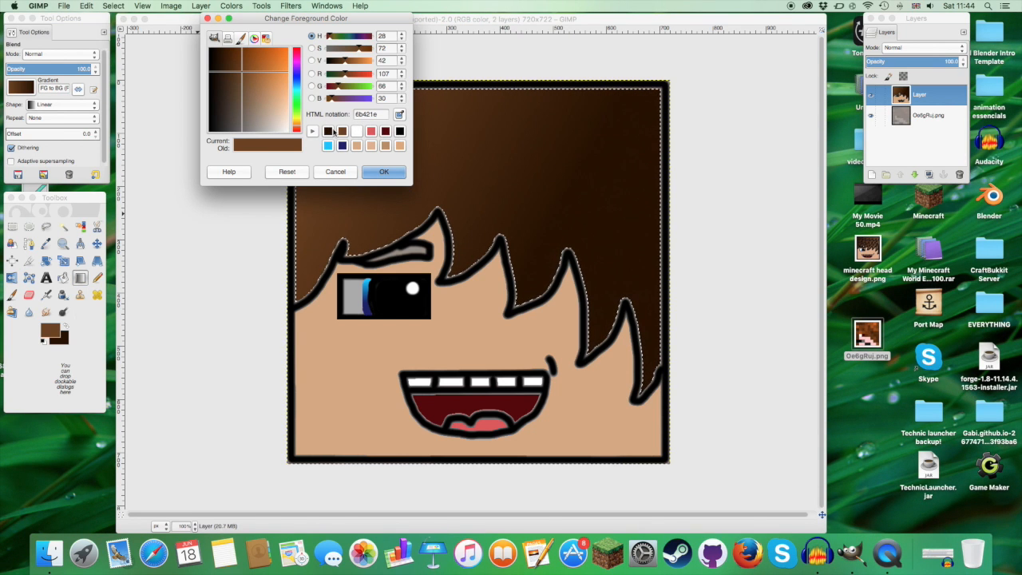
left_click(328, 132)
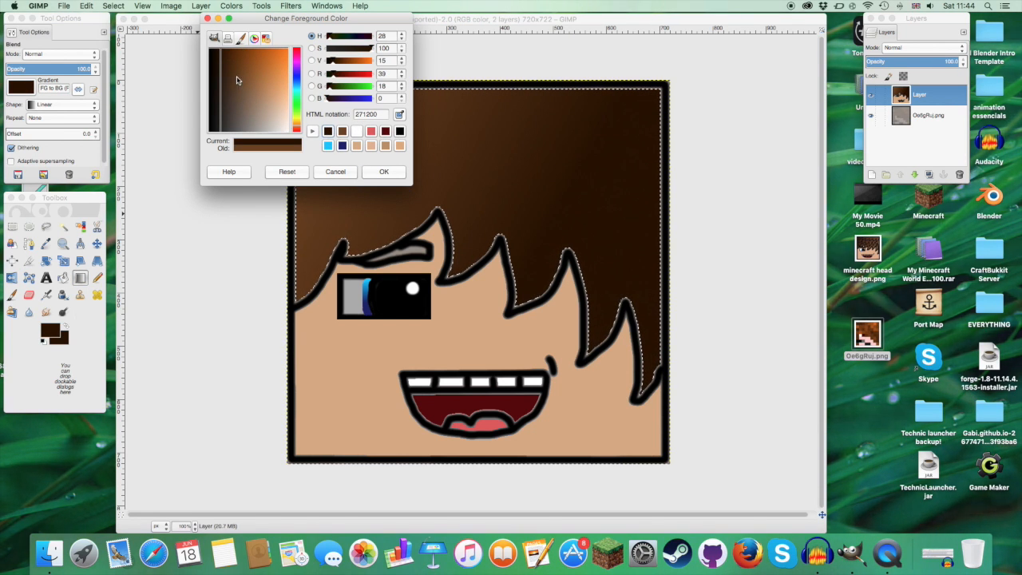
mouse_move(236, 80)
left_mouse_down()
mouse_move(226, 52)
mouse_move(225, 62)
left_mouse_up()
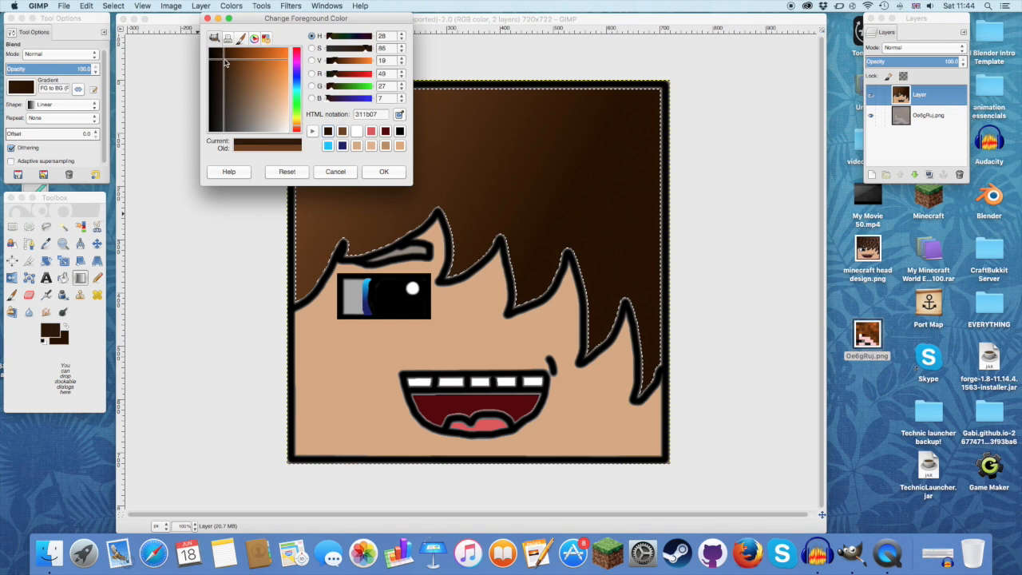
left_click(387, 172)
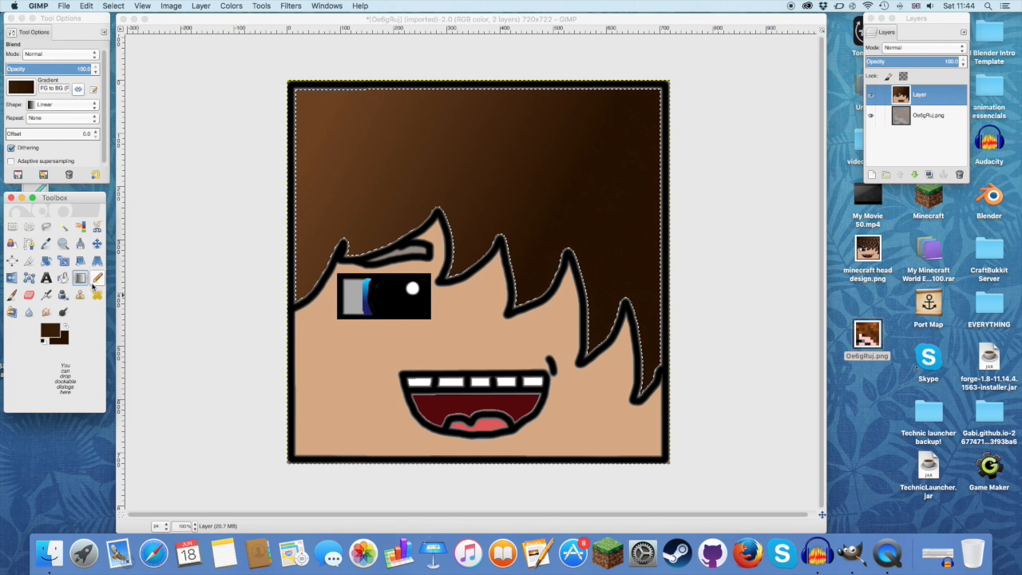
left_click(12, 295)
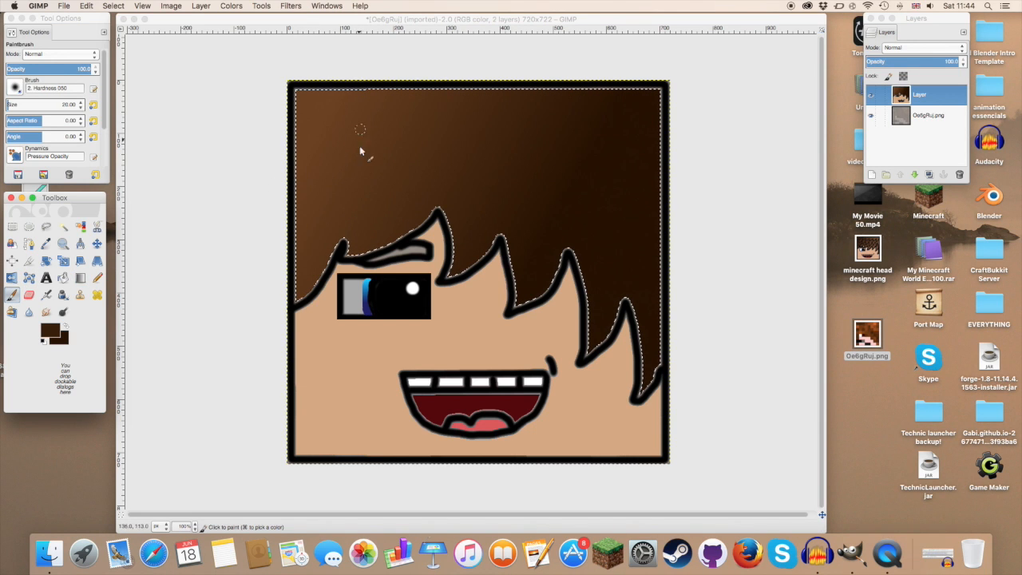
mouse_move(323, 177)
left_mouse_down()
mouse_move(311, 204)
mouse_move(385, 169)
left_mouse_up()
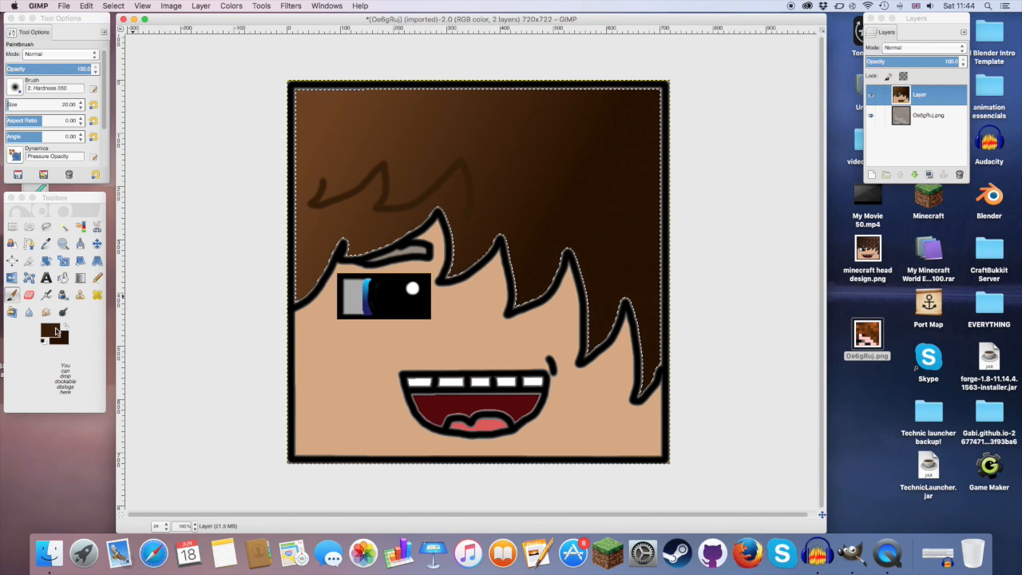
Step: Undo the painted hair strand lines and the dark gradient blend on the hair
left_click(113, 6)
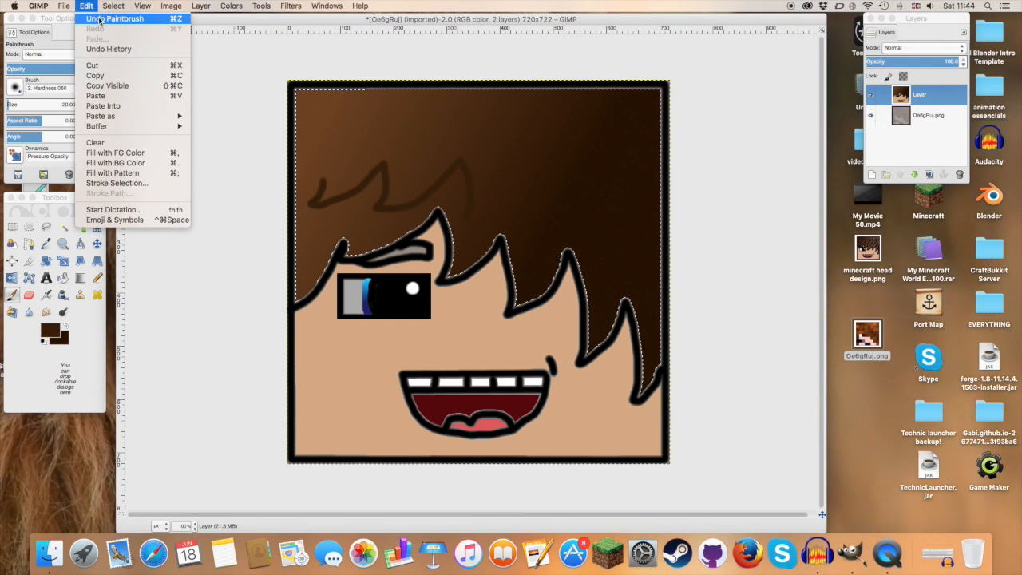
left_click(99, 19)
left_click(87, 6)
left_click(86, 6)
left_click(86, 6)
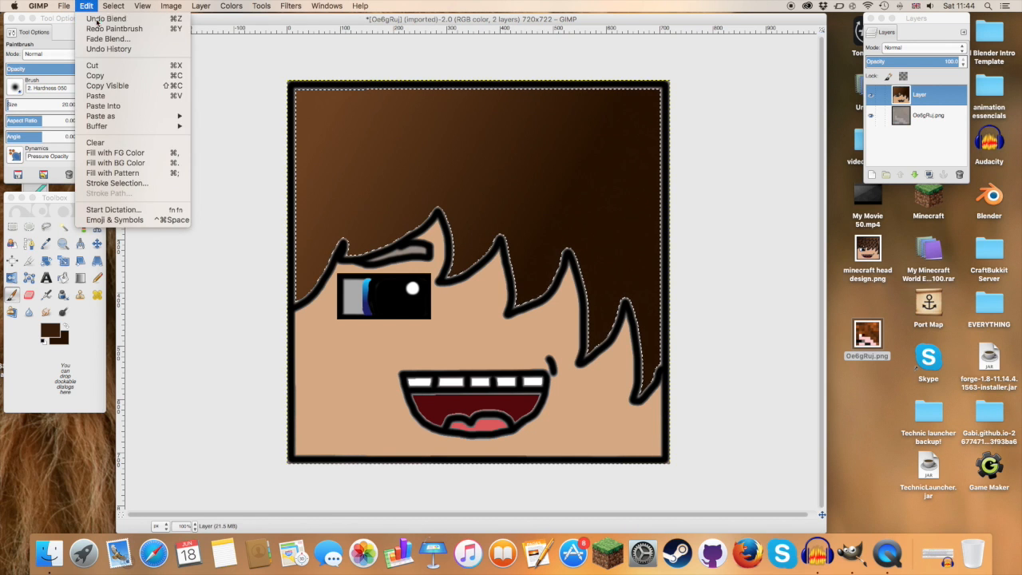
left_click(96, 19)
Step: Set the foreground to brown 6b421e and the background to a lighter greyish brown, and blend the selected hair with a diagonal linear gradient
left_click(52, 331)
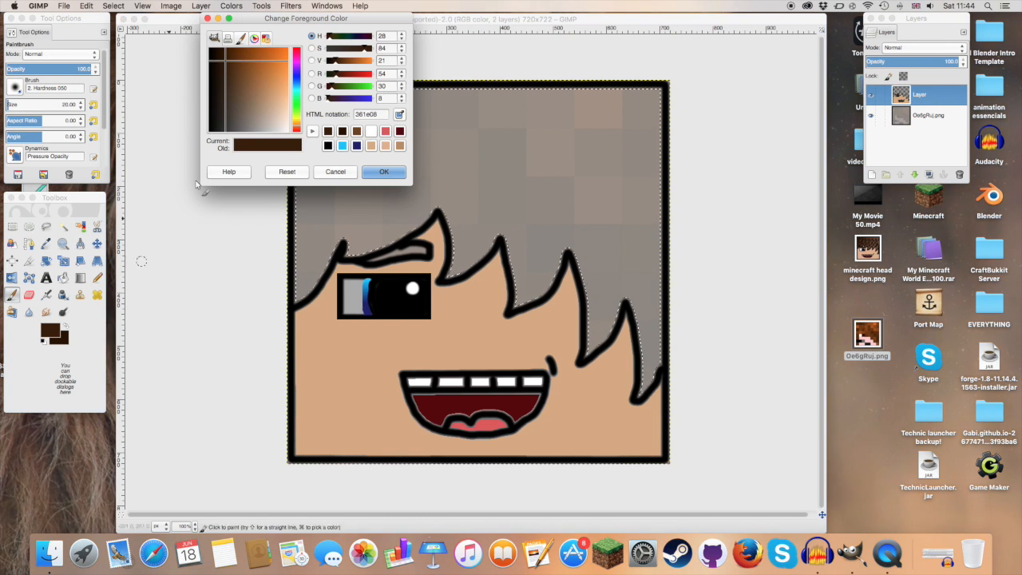
left_click(356, 131)
left_click(383, 171)
left_click(63, 340)
left_click_drag(228, 70, 252, 97)
left_click(384, 172)
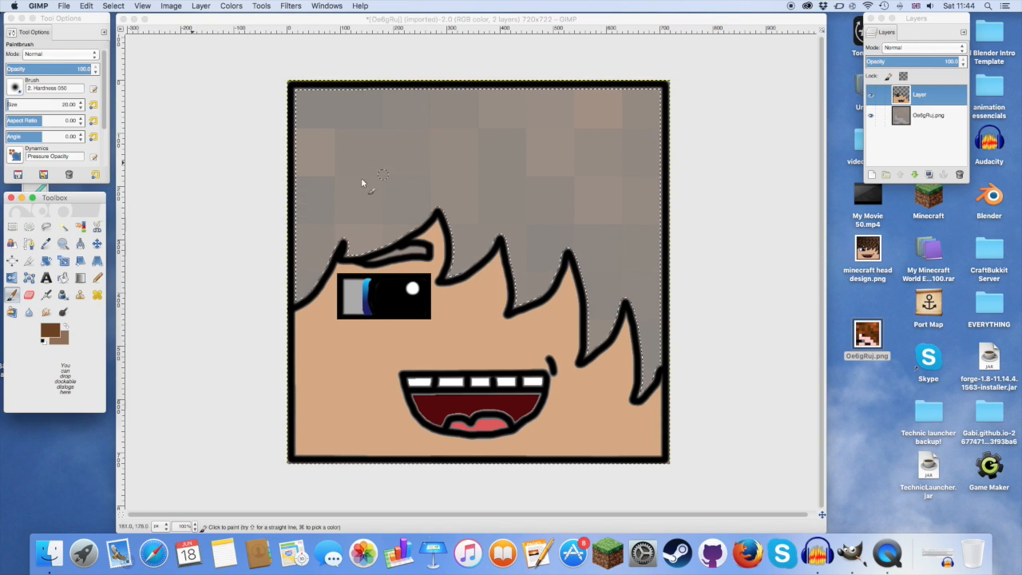
left_click(79, 278)
left_click_drag(334, 108, 548, 222)
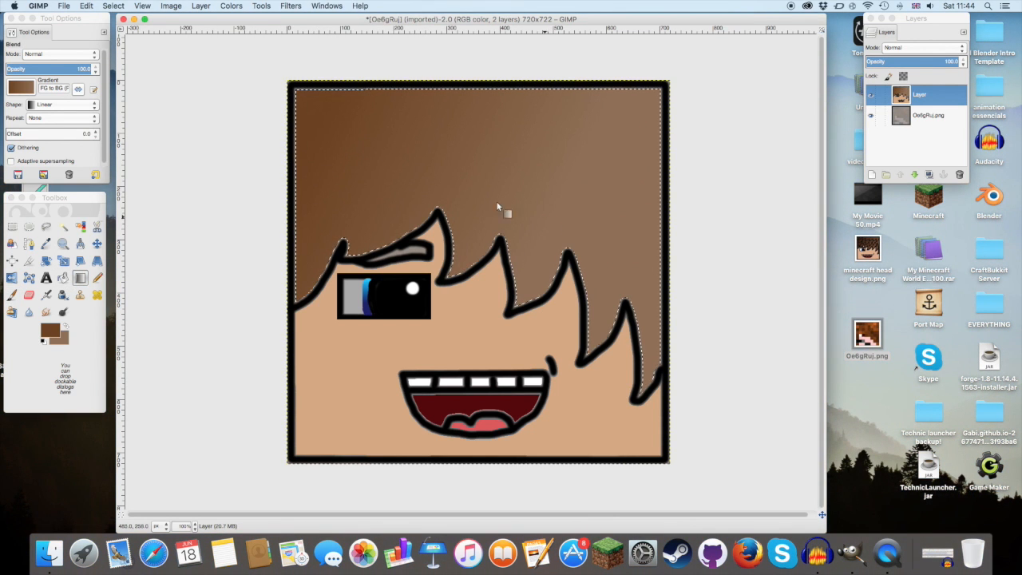
Step: Set the foreground colour to a dark brown for painting hair strands
left_click(52, 333)
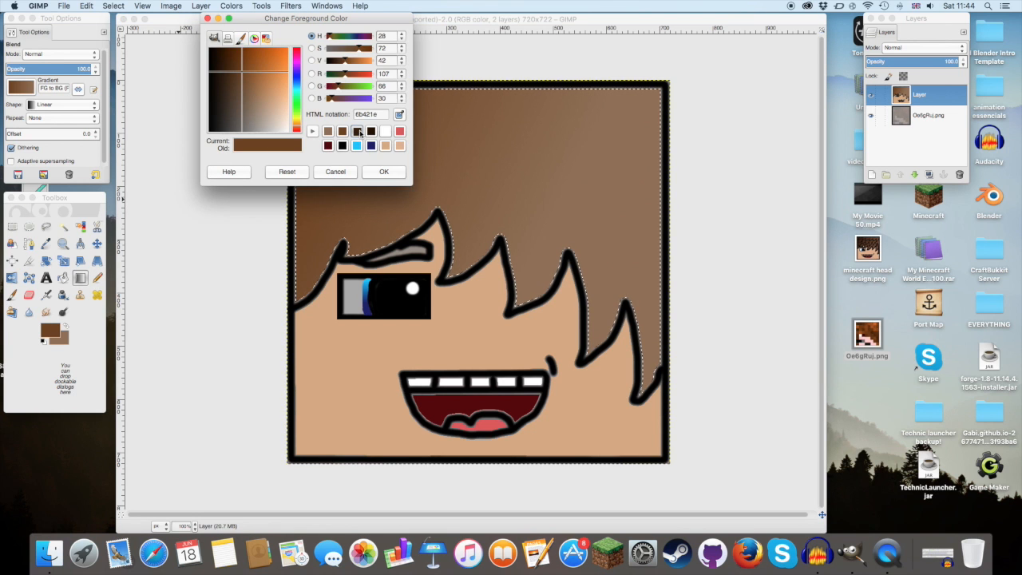
left_click(227, 62)
left_click(384, 171)
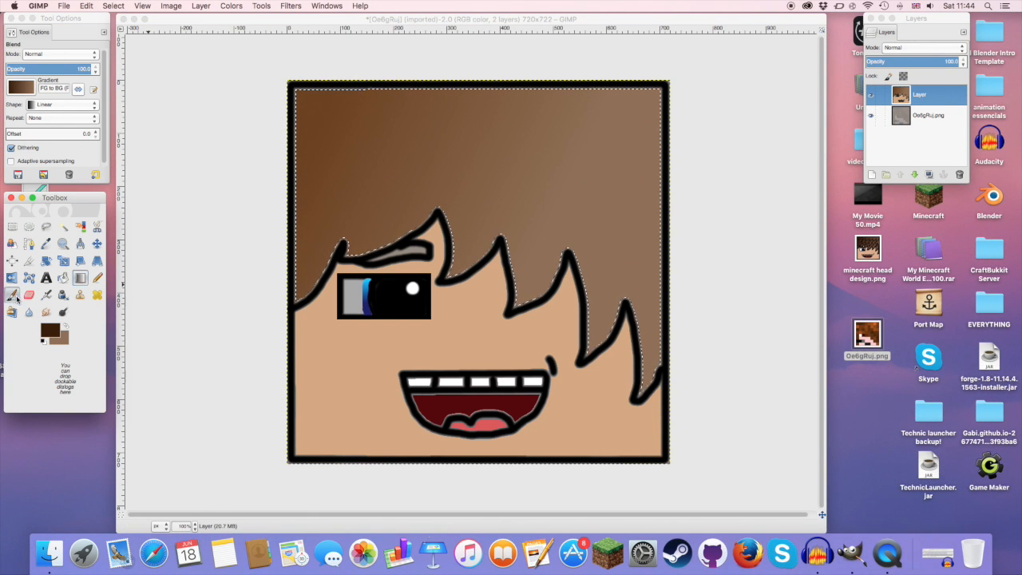
Step: Paint rows of jagged dark brown strand lines across the selected hair with the size 20 Paintbrush
left_click(13, 295)
mouse_move(336, 173)
left_mouse_down()
mouse_move(312, 205)
mouse_move(382, 182)
mouse_move(382, 208)
mouse_move(460, 165)
left_mouse_up()
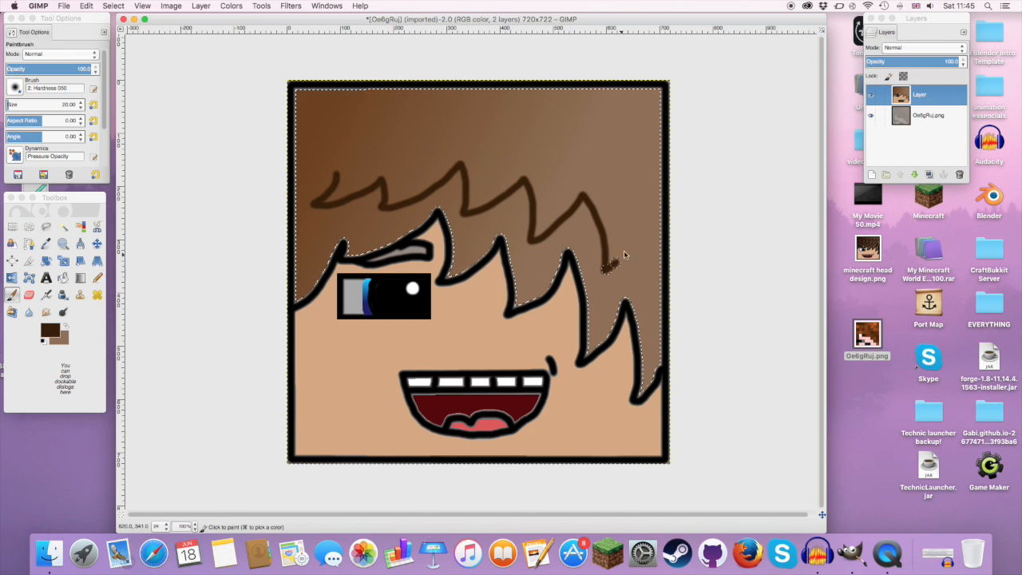
mouse_move(335, 119)
left_mouse_down()
mouse_move(323, 150)
mouse_move(389, 139)
left_mouse_up()
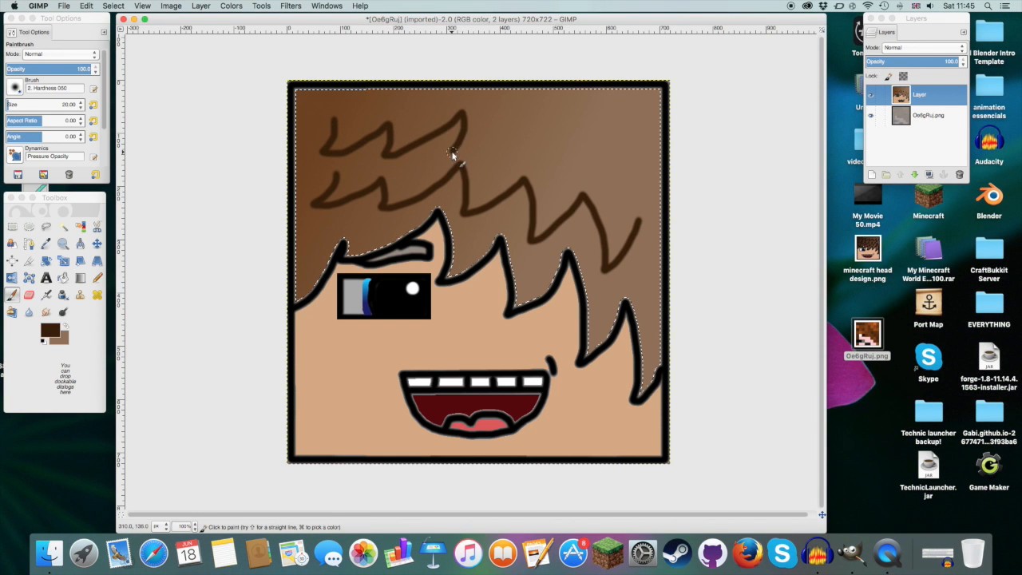
mouse_move(563, 140)
left_mouse_down()
mouse_move(587, 122)
mouse_move(599, 165)
mouse_move(644, 129)
mouse_move(629, 181)
left_mouse_up()
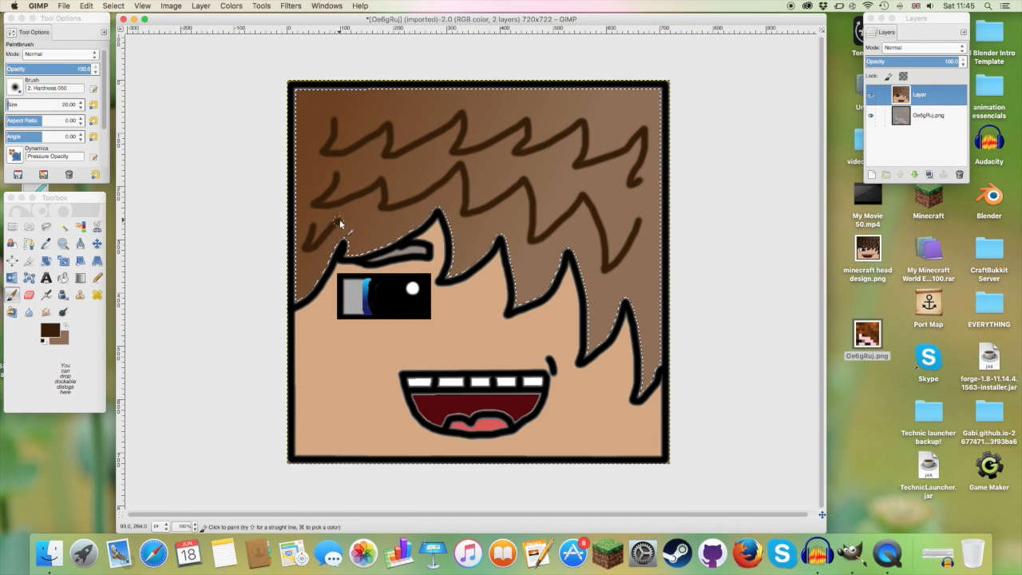
left_click_drag(364, 232, 408, 228)
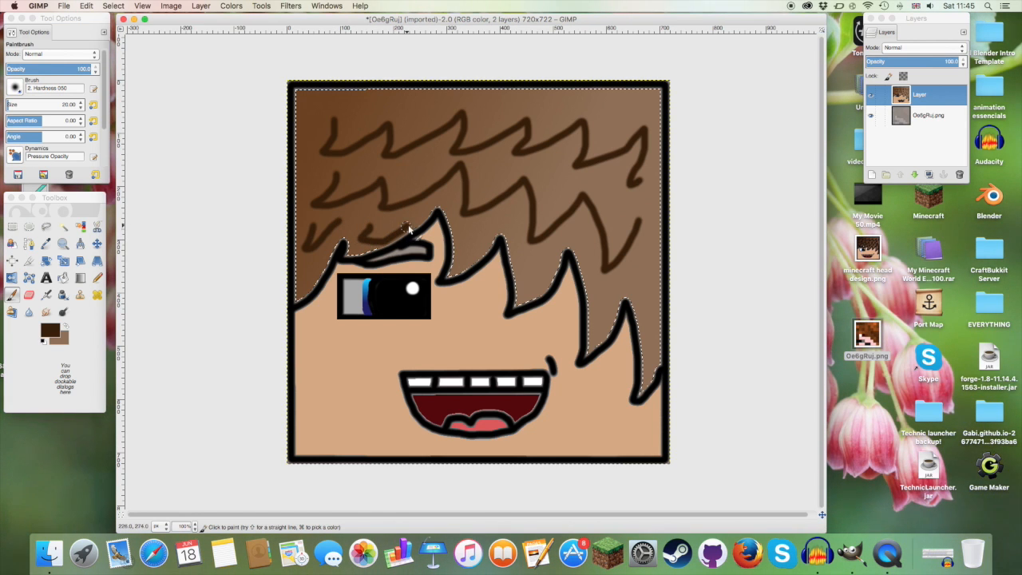
left_click_drag(401, 110, 467, 97)
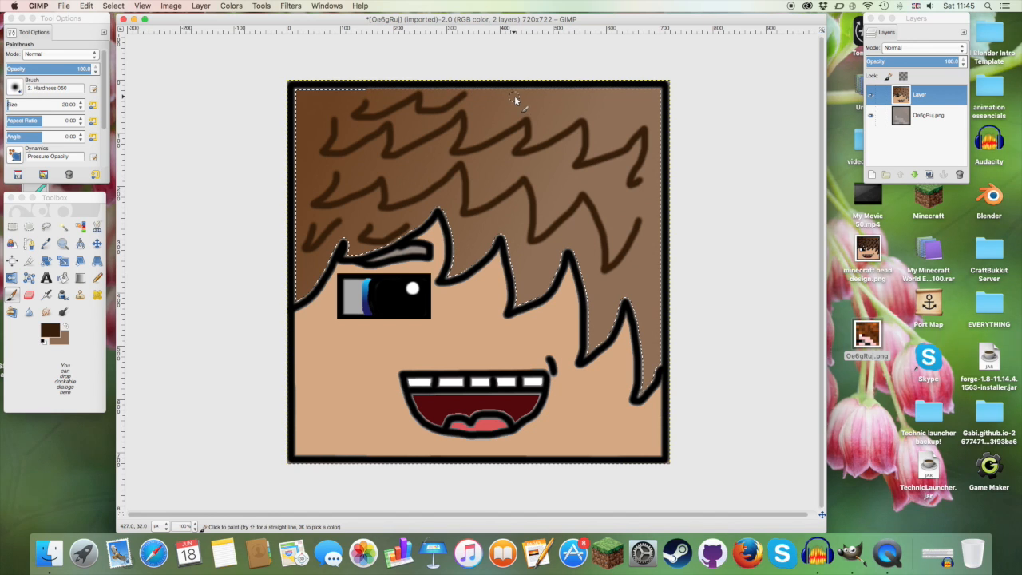
left_click_drag(539, 110, 550, 114)
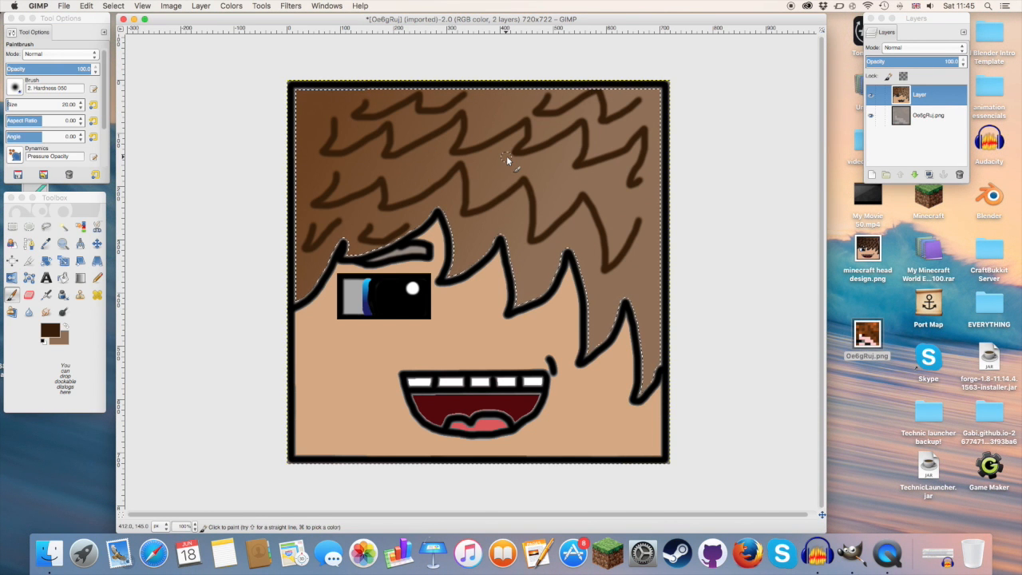
Step: Select the grey interior of the eyebrow with Fuzzy Select and bucket-fill it with the dark brown foreground colour
left_click(63, 226)
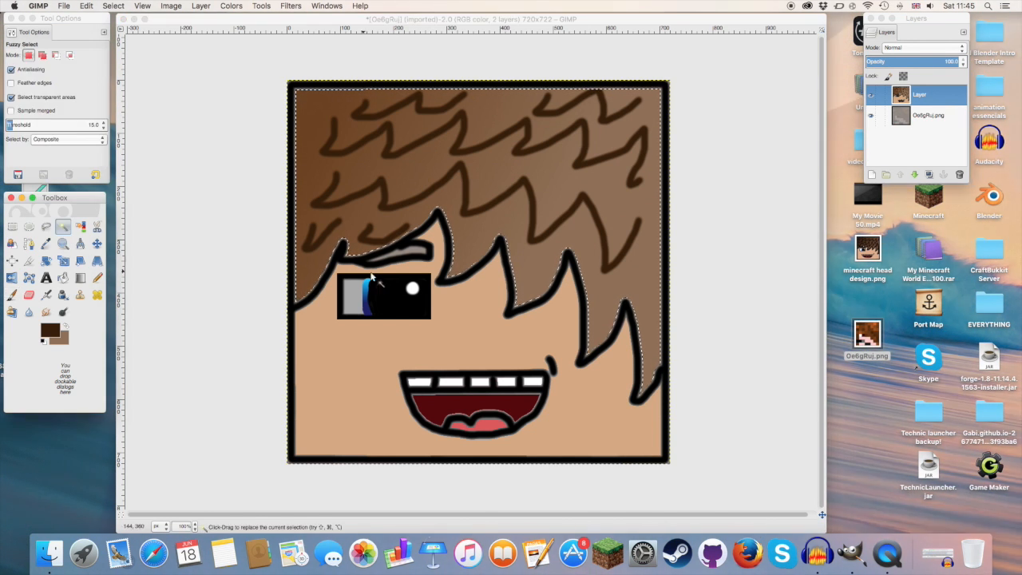
left_click(421, 255)
key("shift+b")
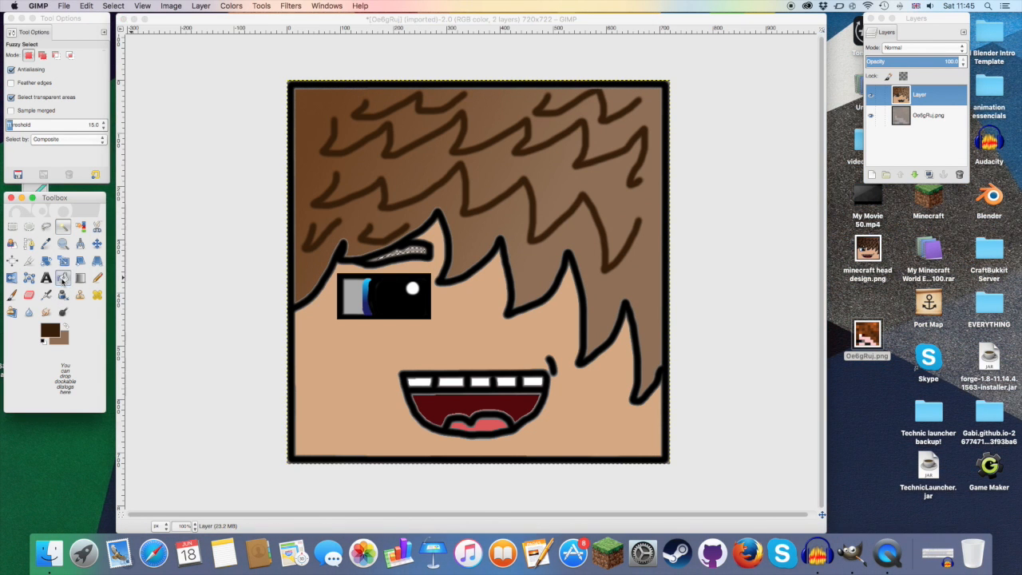
left_click(416, 253)
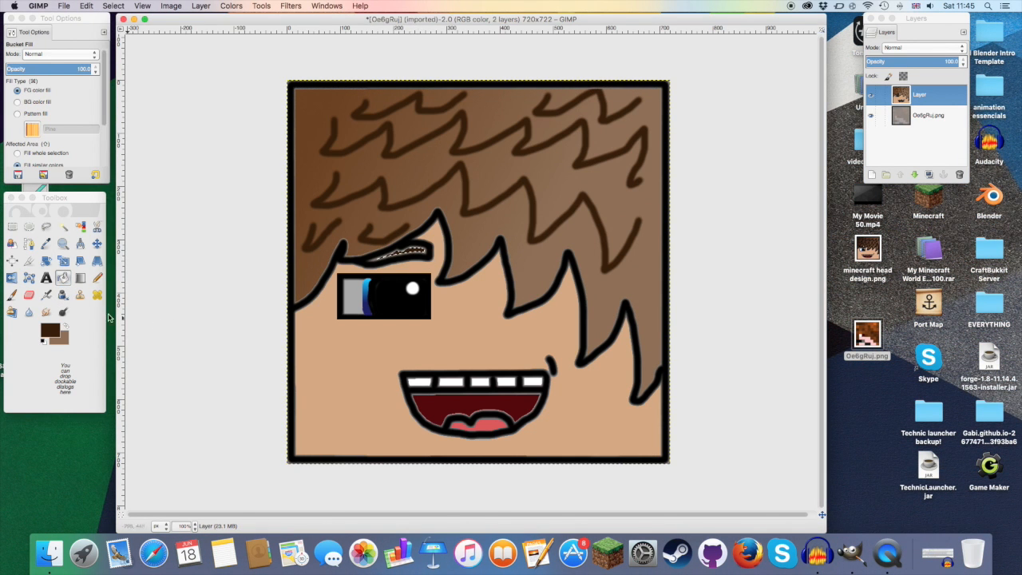
Step: Clear the selection and paint dark brown over the grey fringe on the eyebrow's upper inner edge with a size 3 Paintbrush
left_click(57, 241)
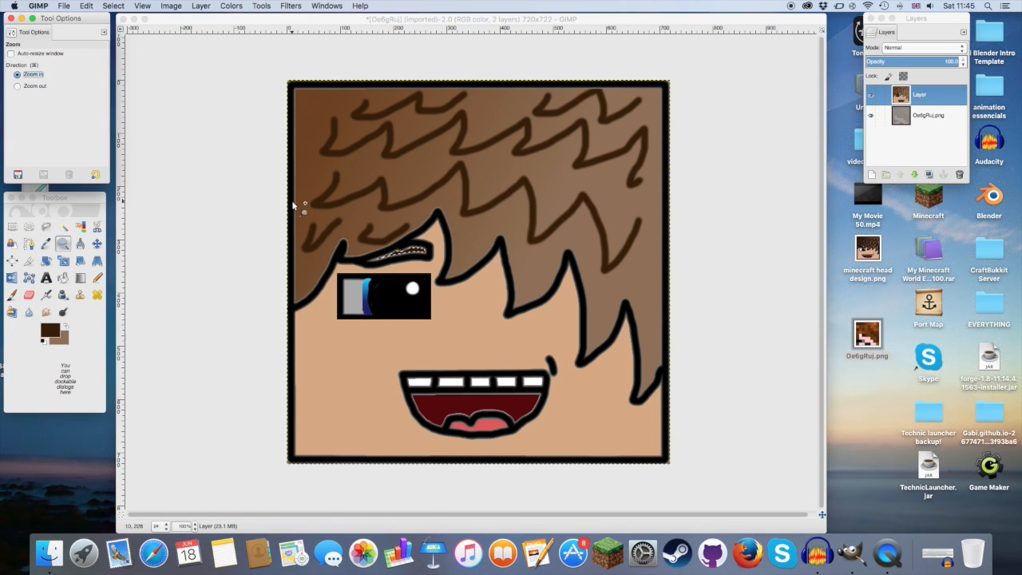
left_click(412, 251)
left_click(412, 251)
left_click(413, 251)
left_click(413, 250)
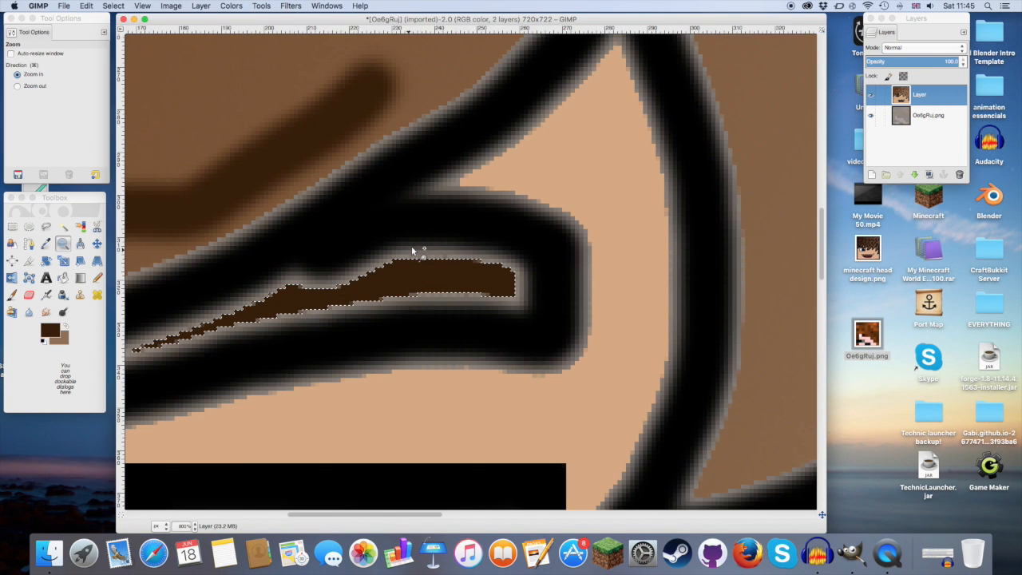
left_click(114, 5)
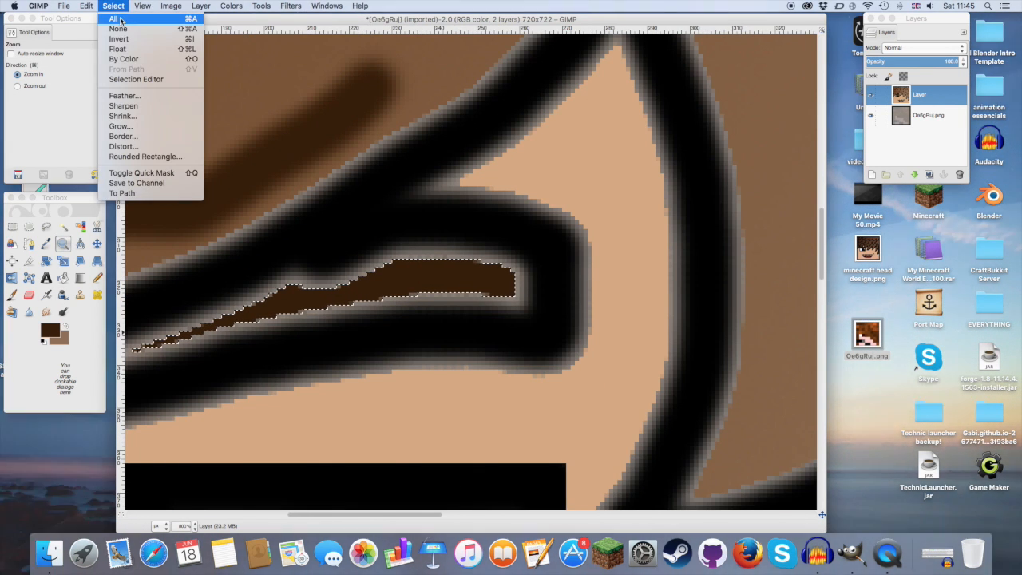
left_click(131, 30)
left_click(12, 294)
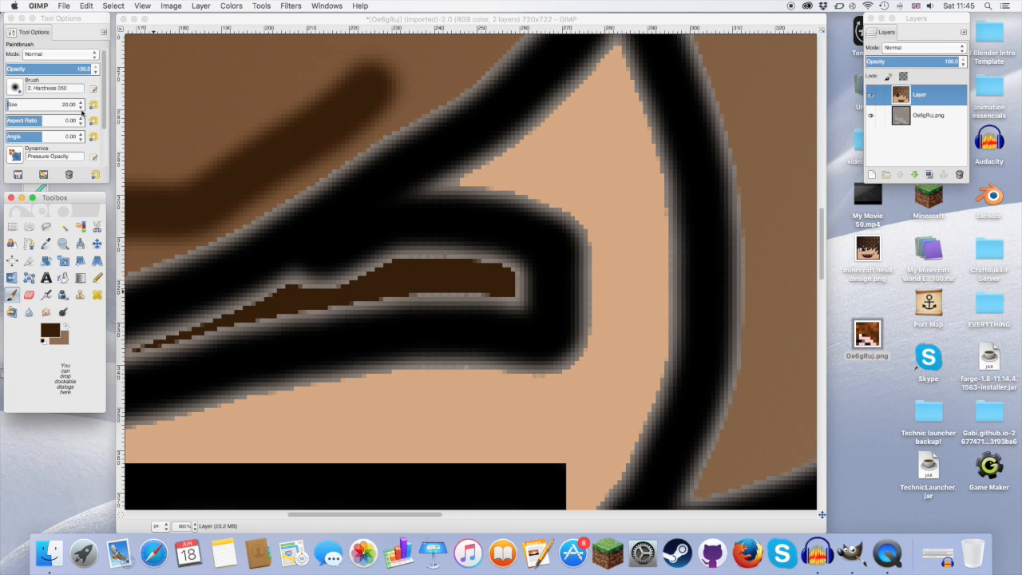
left_click(81, 108)
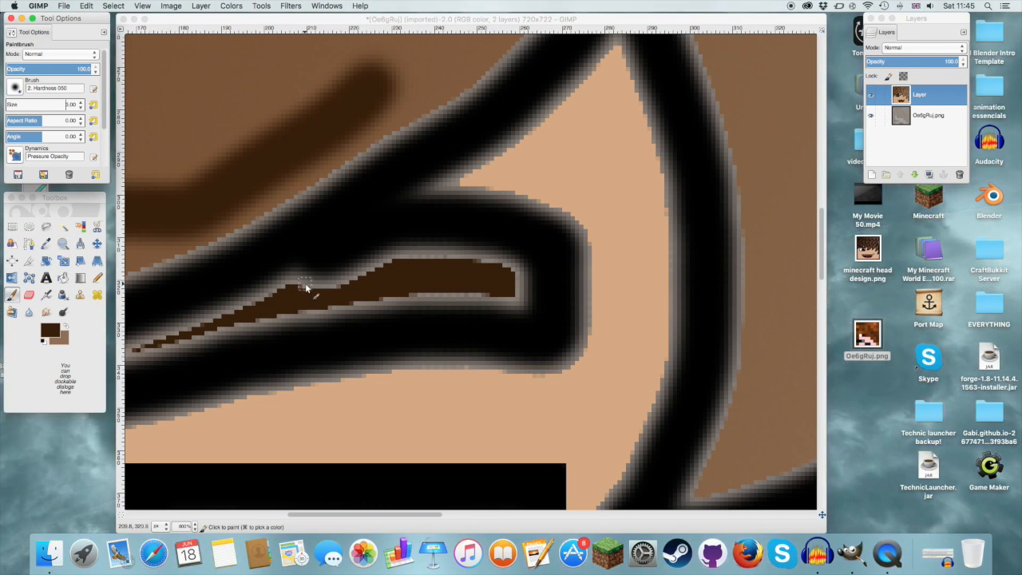
left_click(305, 282)
mouse_move(305, 282)
left_mouse_down()
mouse_move(367, 270)
mouse_move(304, 285)
left_mouse_up()
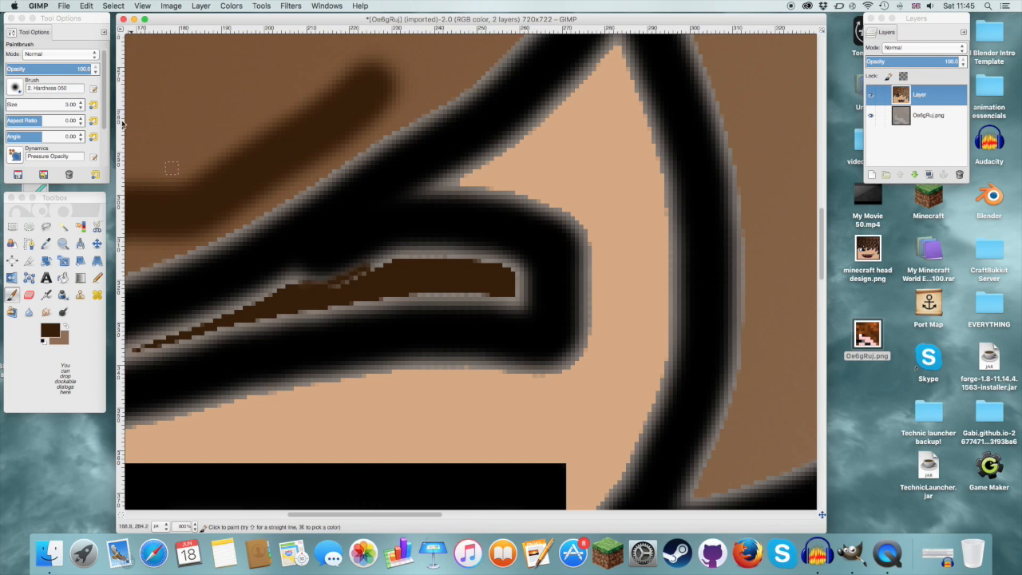
Step: Set the Paintbrush size to 6 and cover the remaining grey fringe inside the eyebrow with dark brown, including its thin tip
left_click(80, 102)
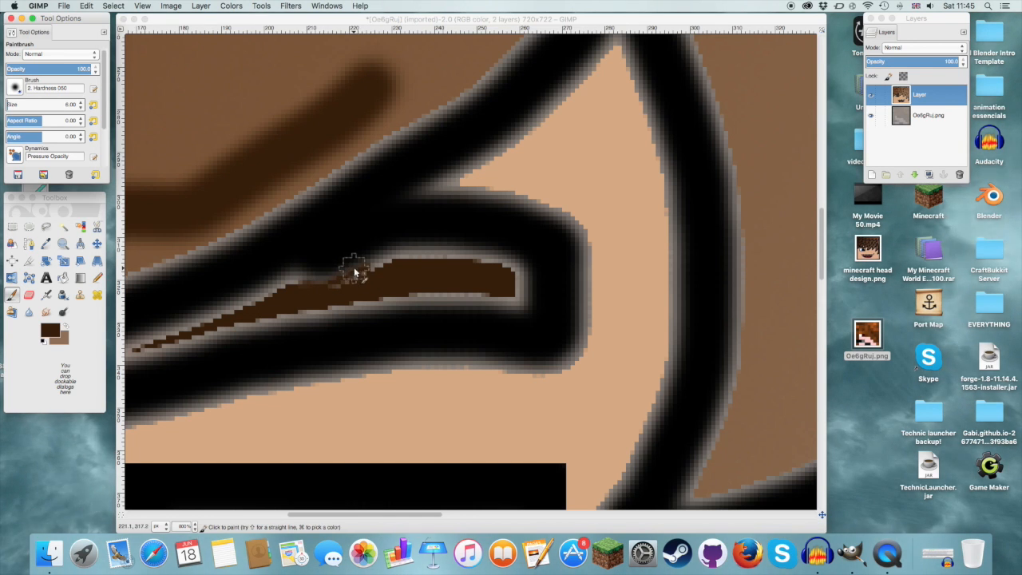
mouse_move(386, 261)
left_mouse_down()
mouse_move(502, 268)
mouse_move(518, 304)
mouse_move(514, 268)
mouse_move(523, 294)
mouse_move(517, 305)
mouse_move(412, 300)
mouse_move(272, 327)
mouse_move(298, 314)
mouse_move(489, 297)
mouse_move(341, 287)
mouse_move(400, 259)
mouse_move(504, 265)
mouse_move(280, 287)
left_mouse_up()
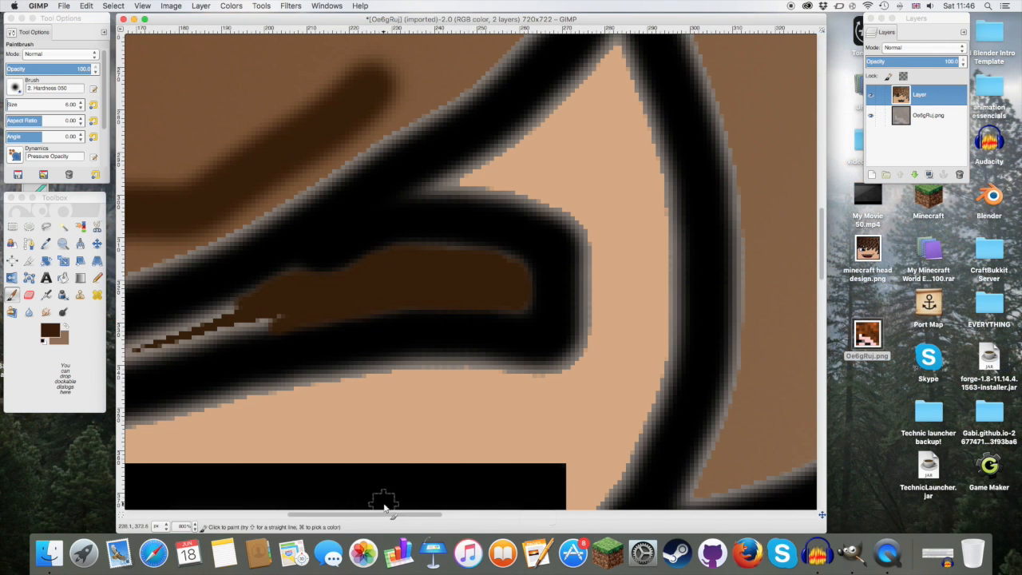
mouse_move(392, 514)
left_mouse_down()
mouse_move(302, 518)
mouse_move(319, 517)
left_mouse_up()
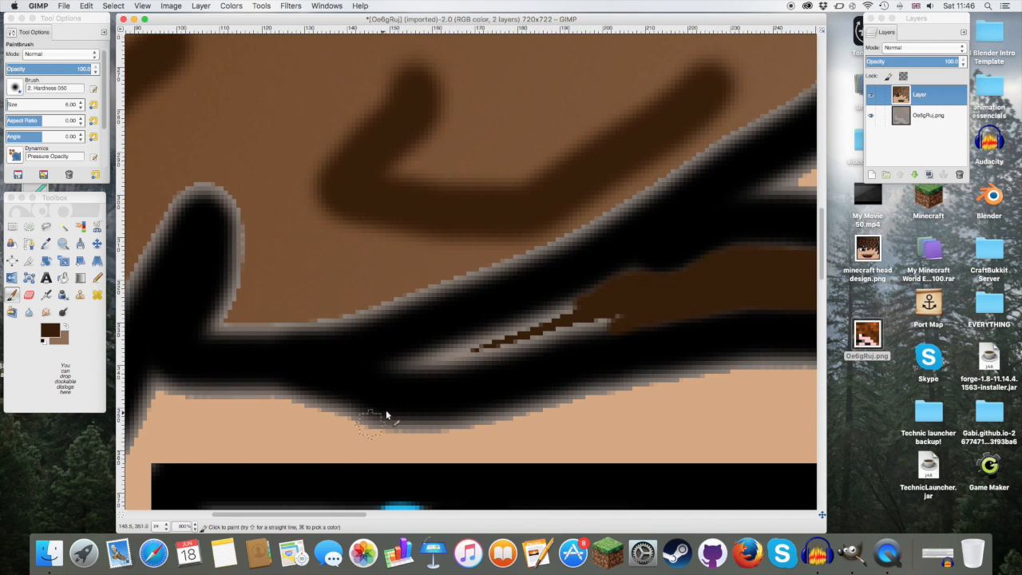
left_click_drag(406, 361, 489, 349)
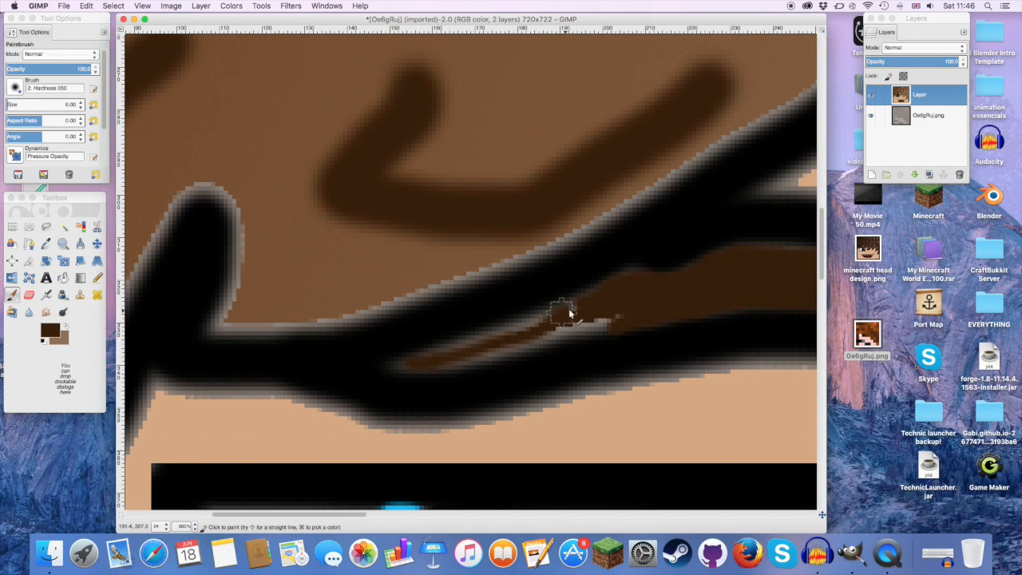
mouse_move(540, 322)
left_mouse_down()
mouse_move(406, 361)
mouse_move(443, 364)
mouse_move(597, 324)
left_mouse_up()
left_click_drag(421, 358, 714, 290)
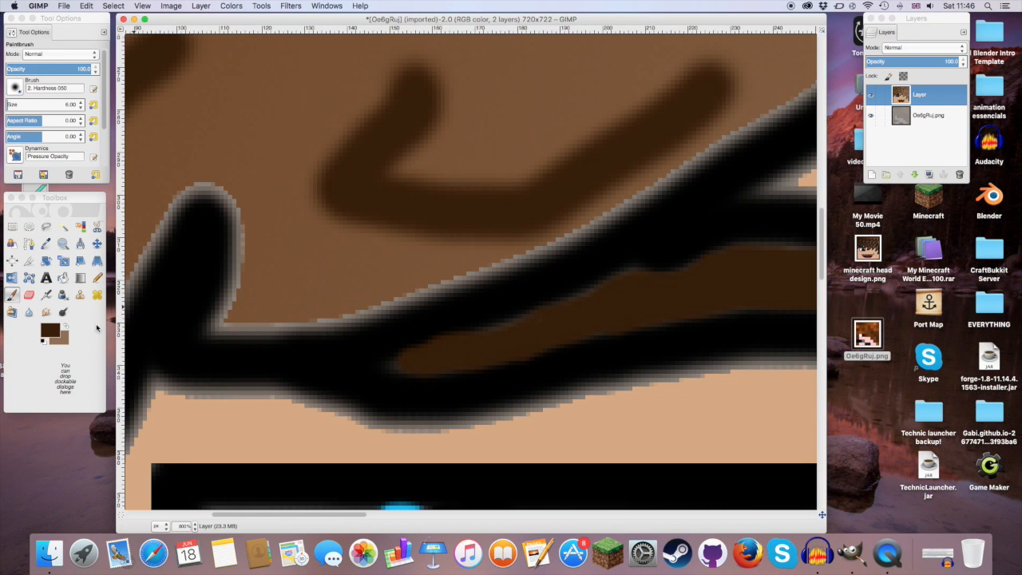
Step: Select the face's skin area with Fuzzy Select
left_click(63, 243)
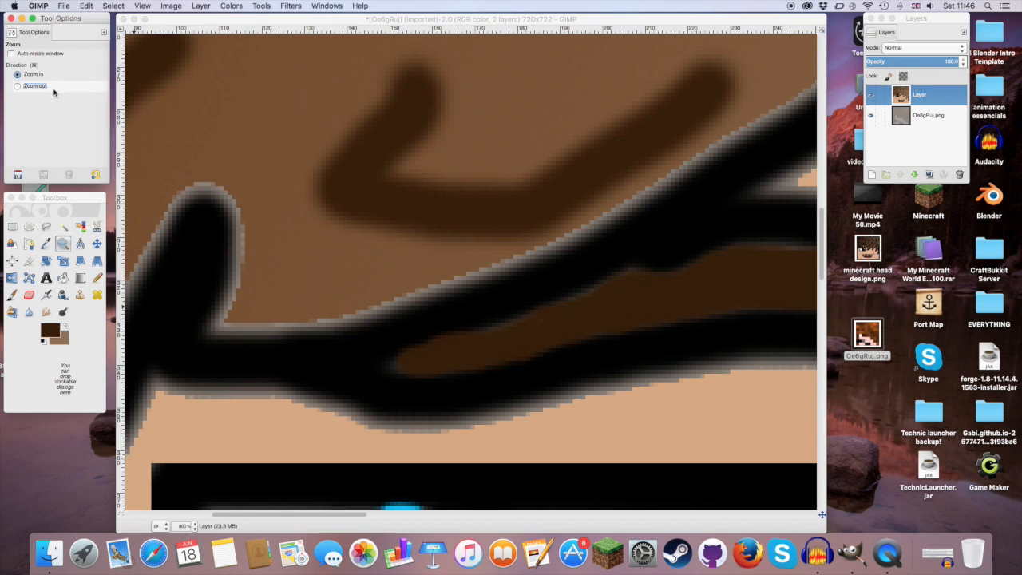
left_click(713, 343)
left_click(634, 342)
left_click(54, 87)
left_click(621, 410)
left_click(448, 292)
left_click(447, 290)
left_click(447, 290)
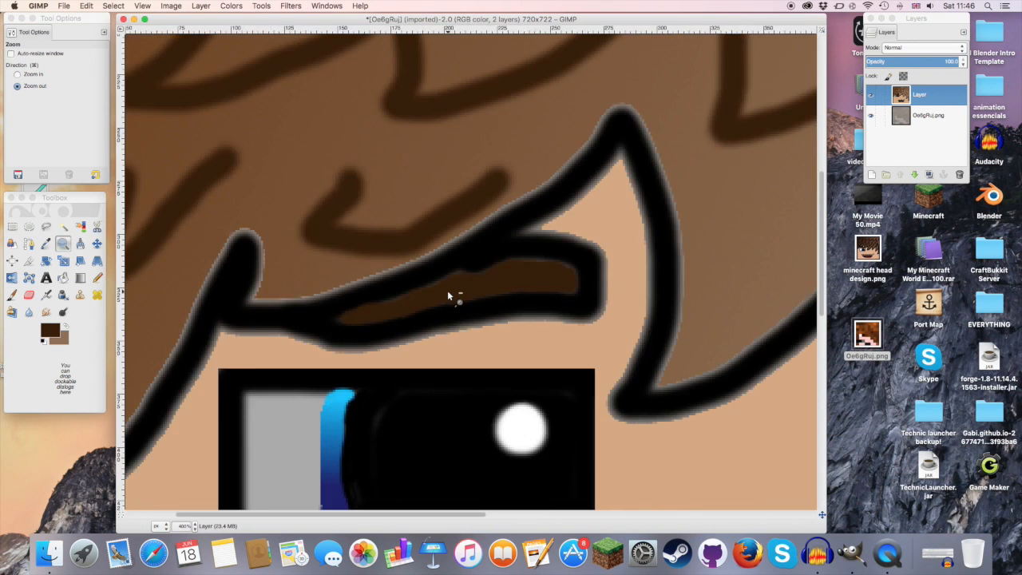
left_click(447, 289)
left_click(447, 290)
left_click(446, 290)
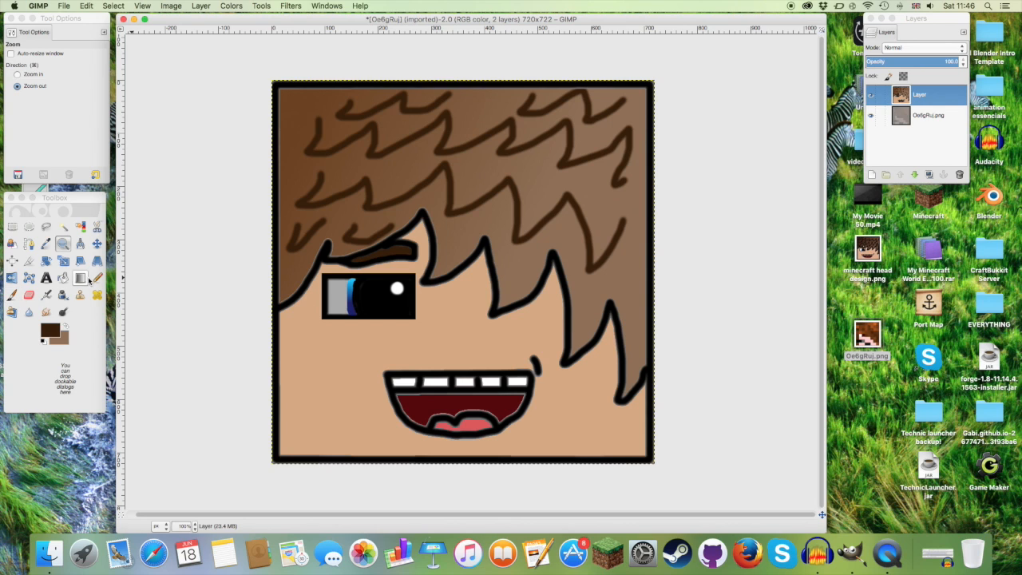
left_click(63, 226)
left_click(313, 349)
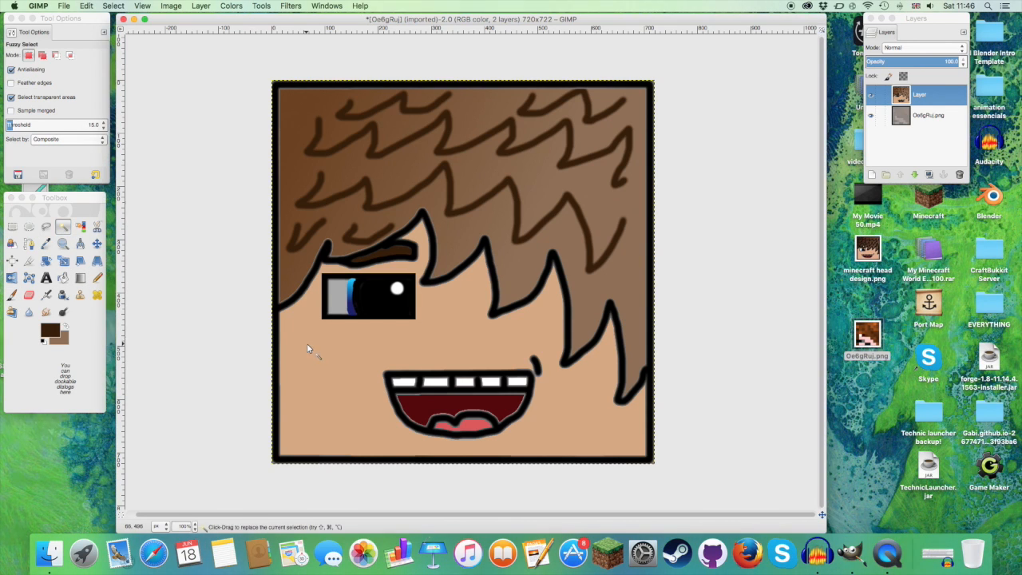
Step: Set the foreground colour to a darker shade of the skin tone, starting from the saved skin swatch
left_click(50, 331)
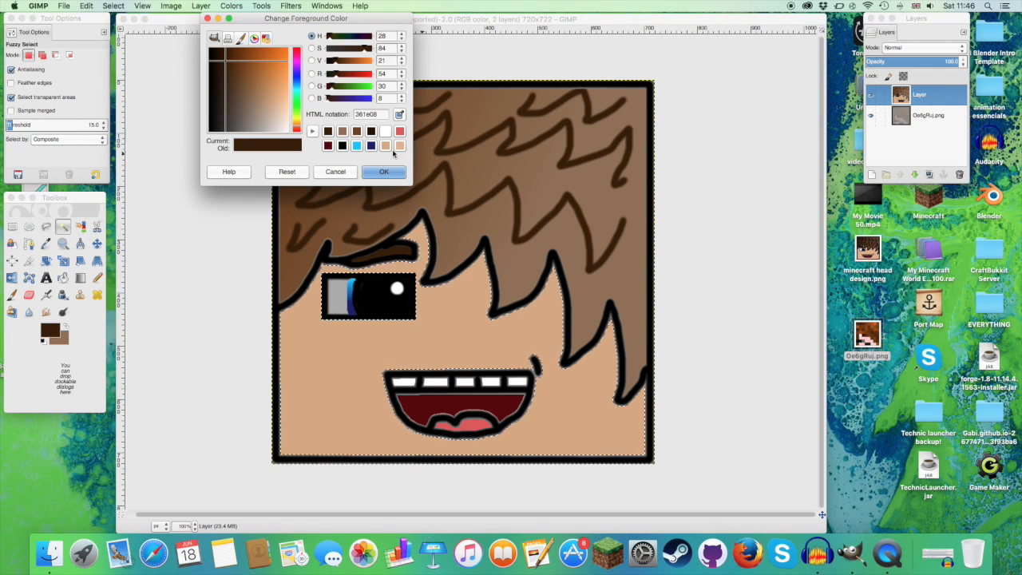
left_click(386, 145)
left_click(341, 131)
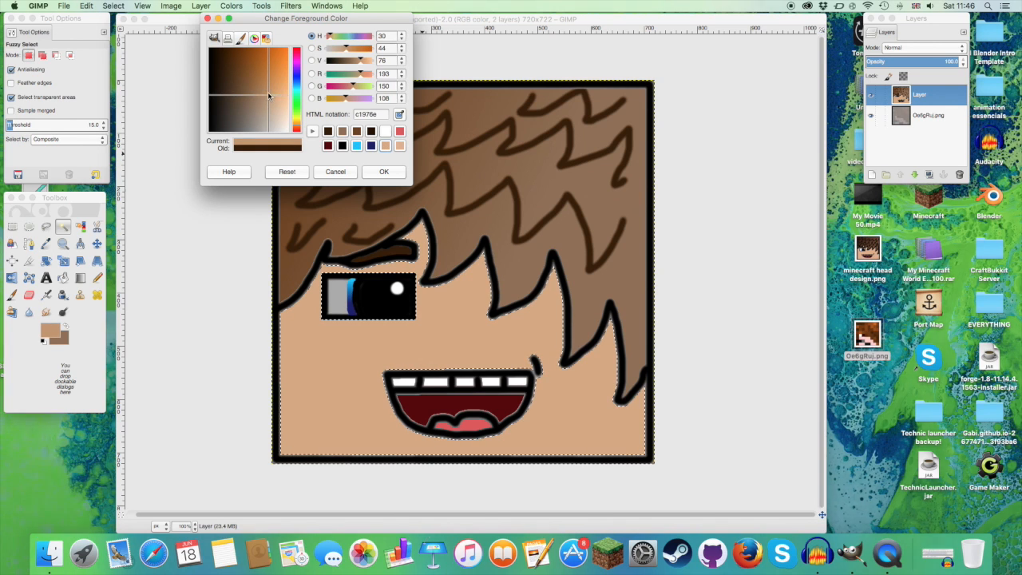
left_click(383, 172)
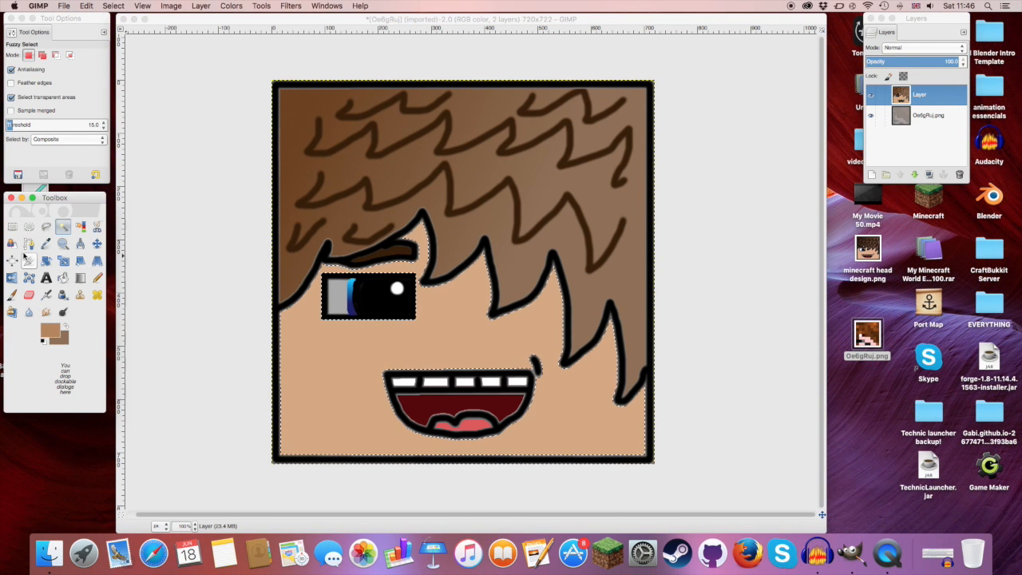
Step: Paint darker shading along the face edges, beneath the hair and around the eye and mouth with a size 21 Paintbrush
left_click(12, 295)
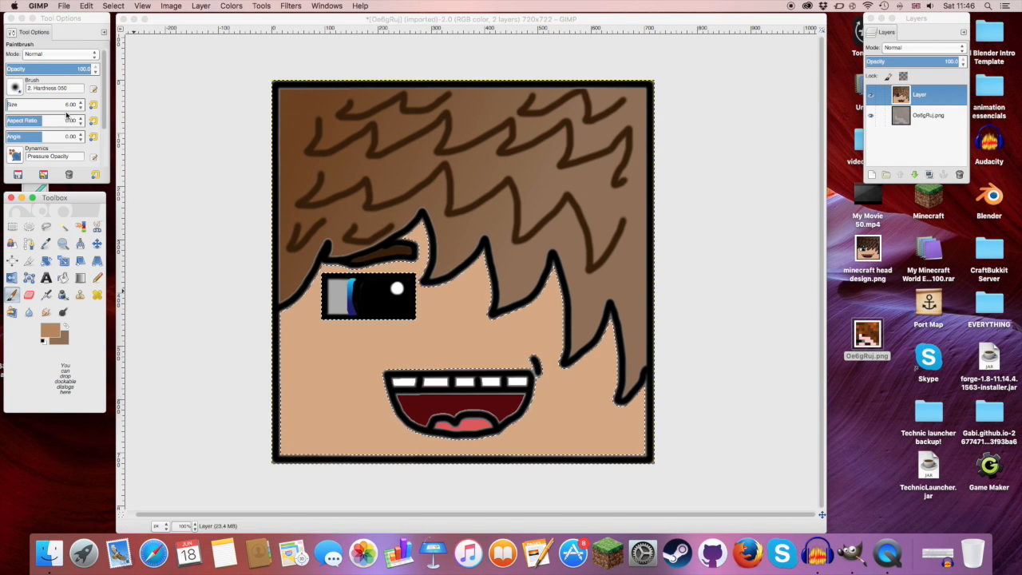
left_click(79, 103)
left_click(80, 103)
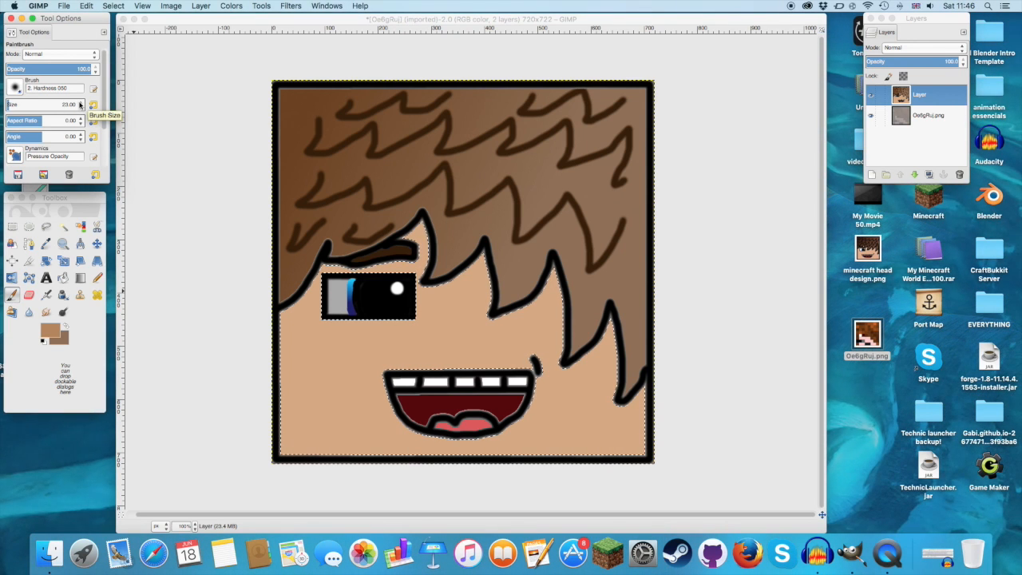
left_click(281, 317)
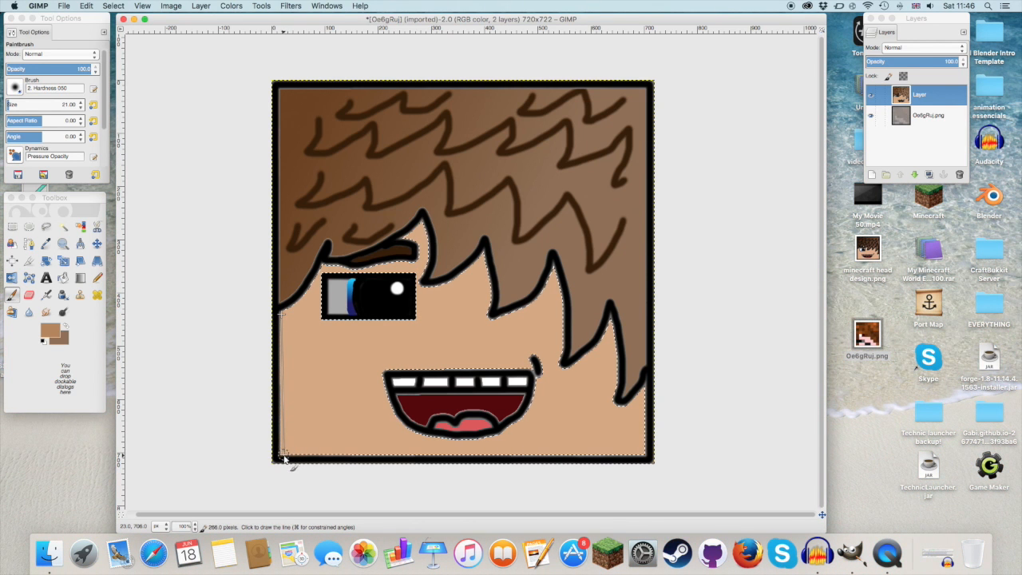
left_click(284, 457, "shift")
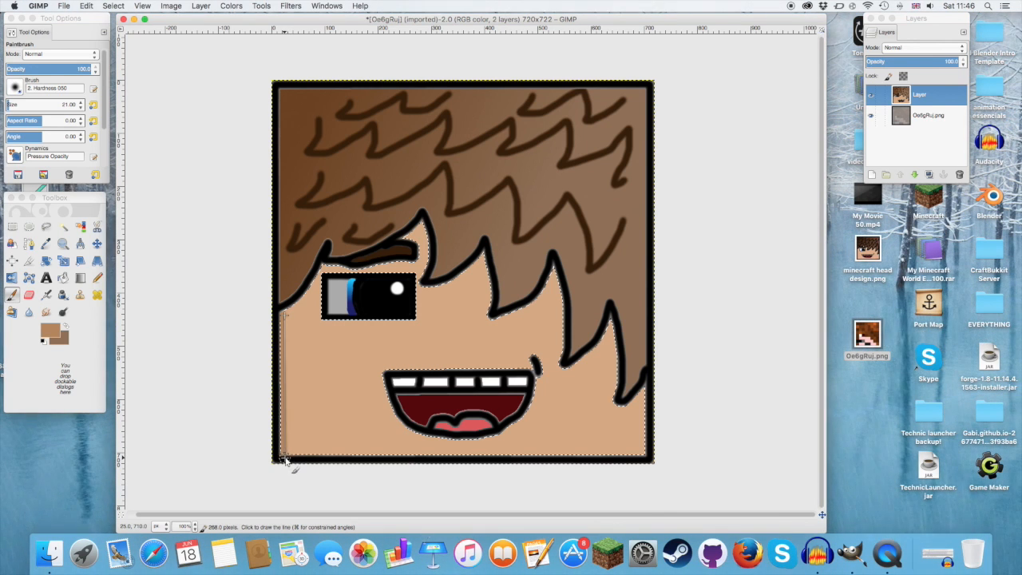
left_click(286, 461, "shift")
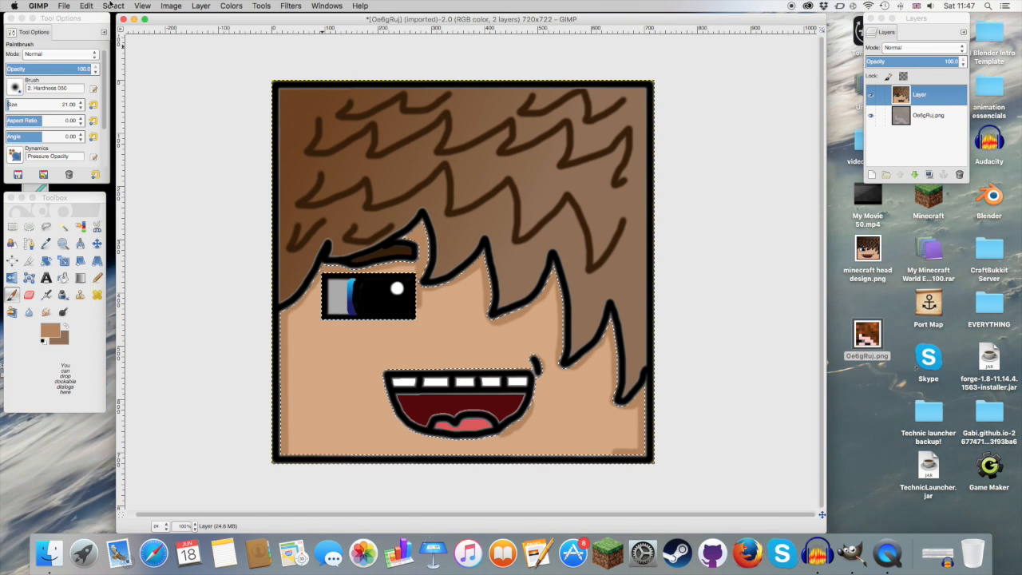
Step: Clear the selection around the face's skin and switch to the Zoom tool
left_click(110, 5)
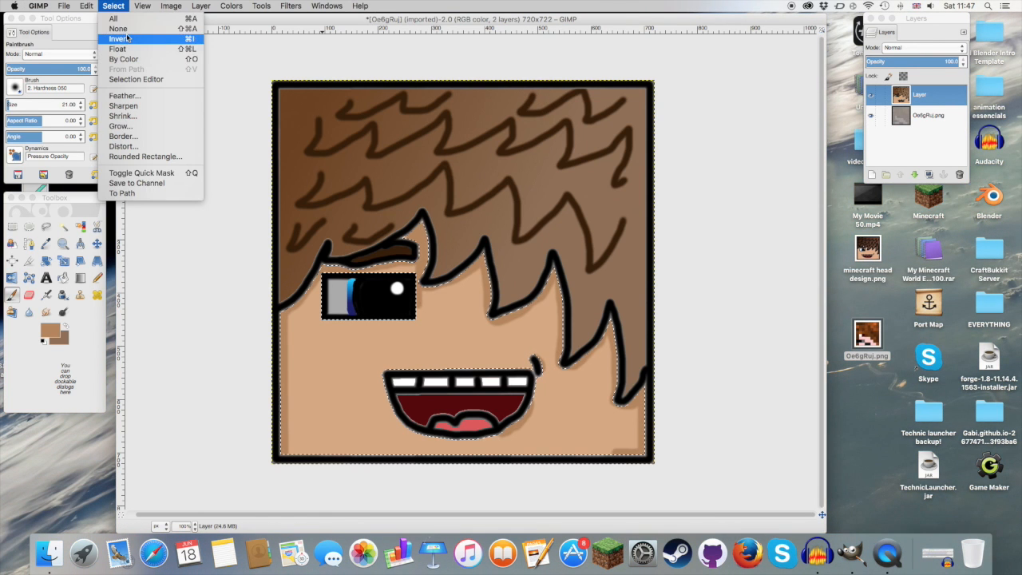
left_click(128, 39)
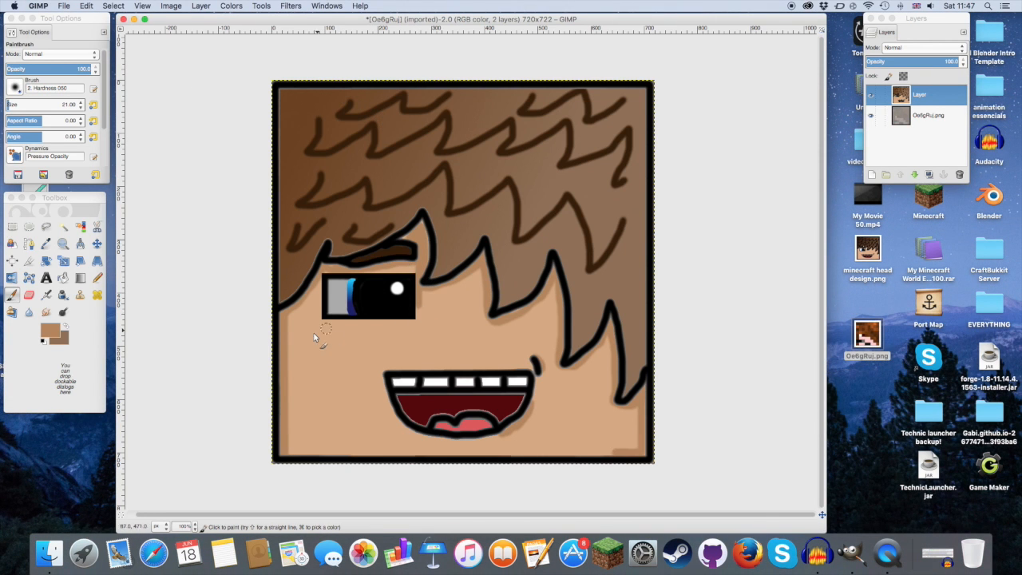
left_click(63, 243)
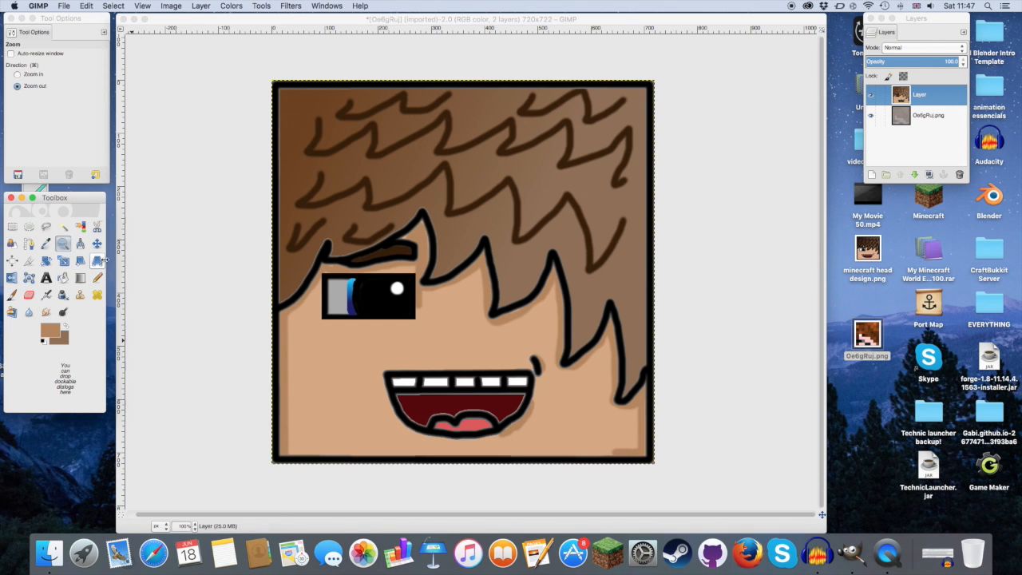
Step: Set the foreground colour to the mouth's dark red (530808) from the saved swatches
left_click(426, 397)
left_click(426, 397)
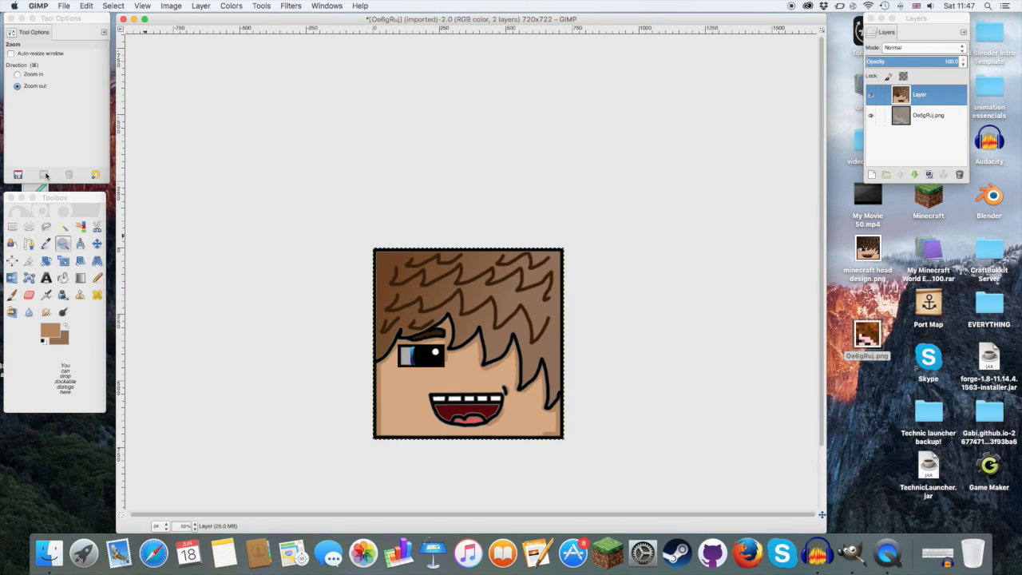
left_click(461, 404, "super")
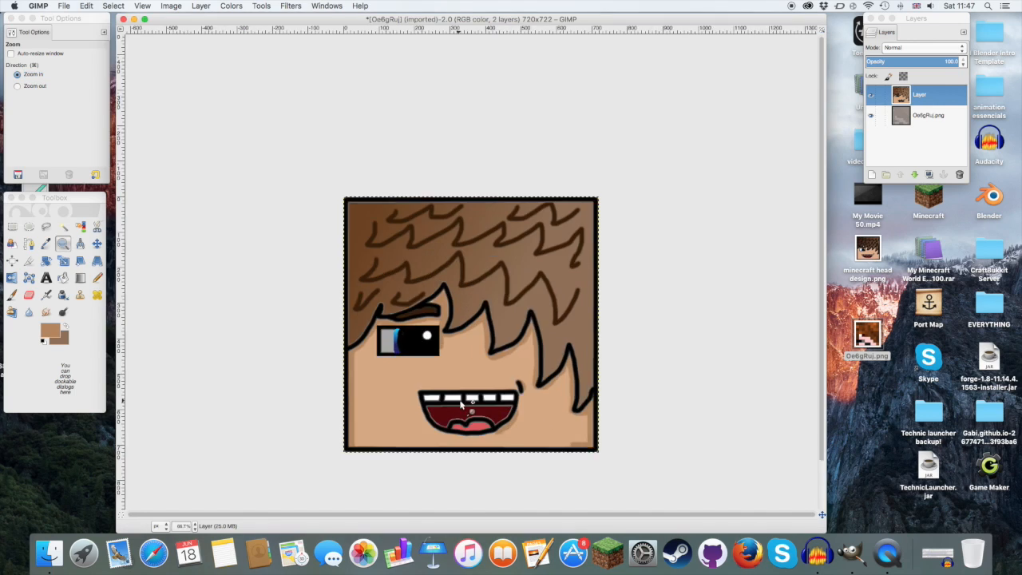
left_click(459, 402)
left_click(460, 402)
left_click(460, 401)
left_click(459, 401)
left_click(460, 402)
scroll(459, 401, "up", 5)
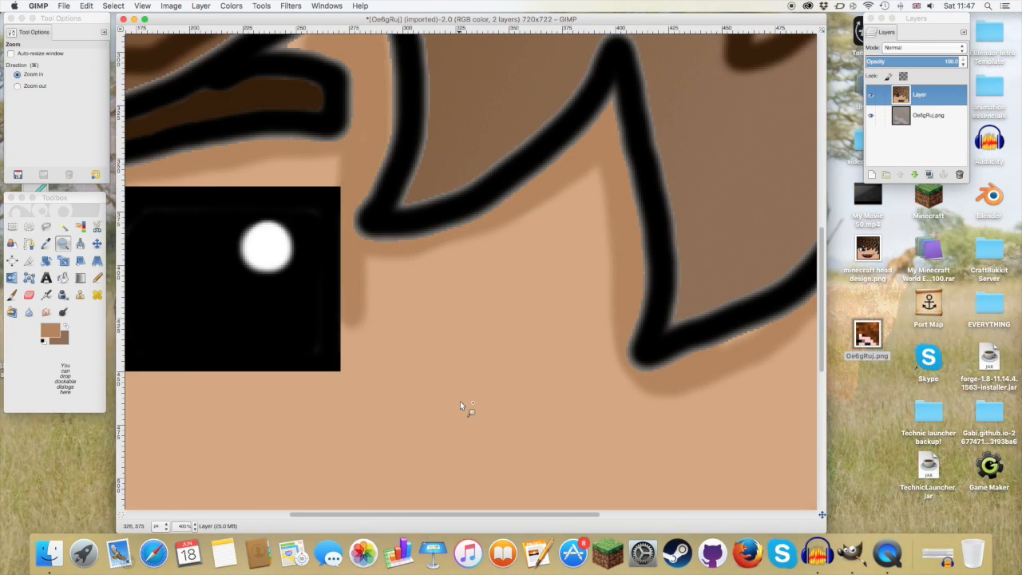
scroll(460, 401, "down", 6)
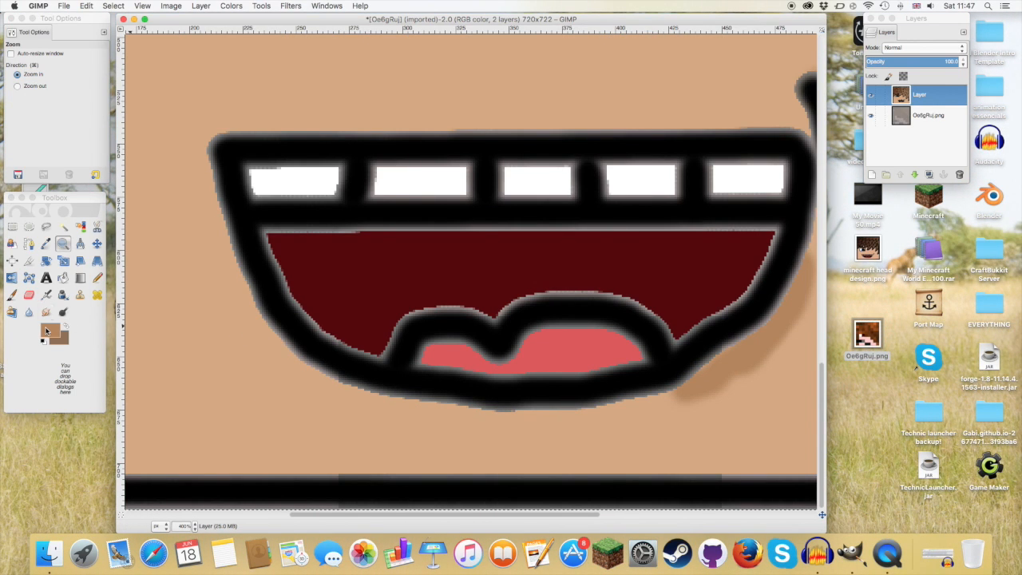
left_click(46, 331)
left_click(343, 145)
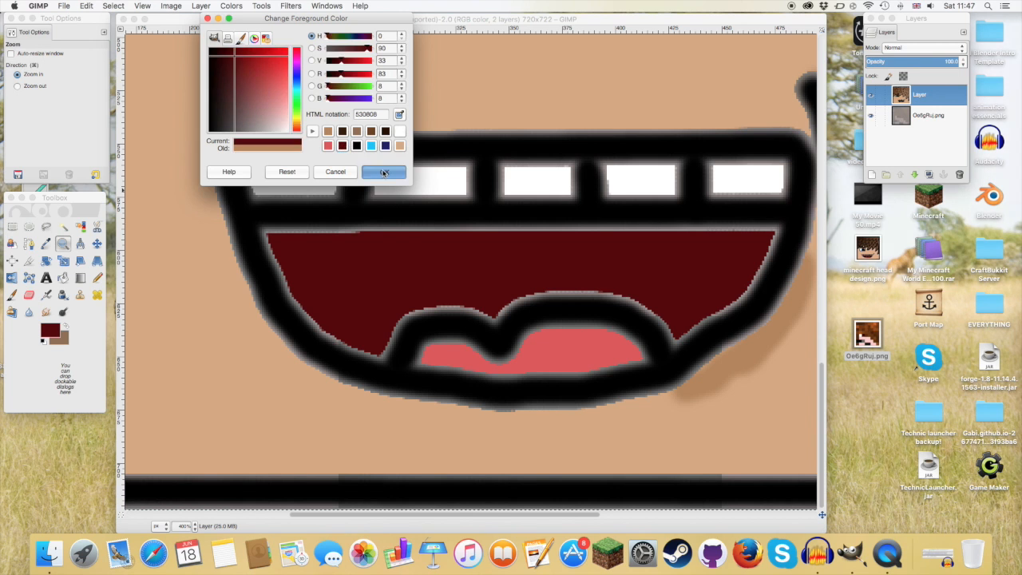
left_click(383, 171)
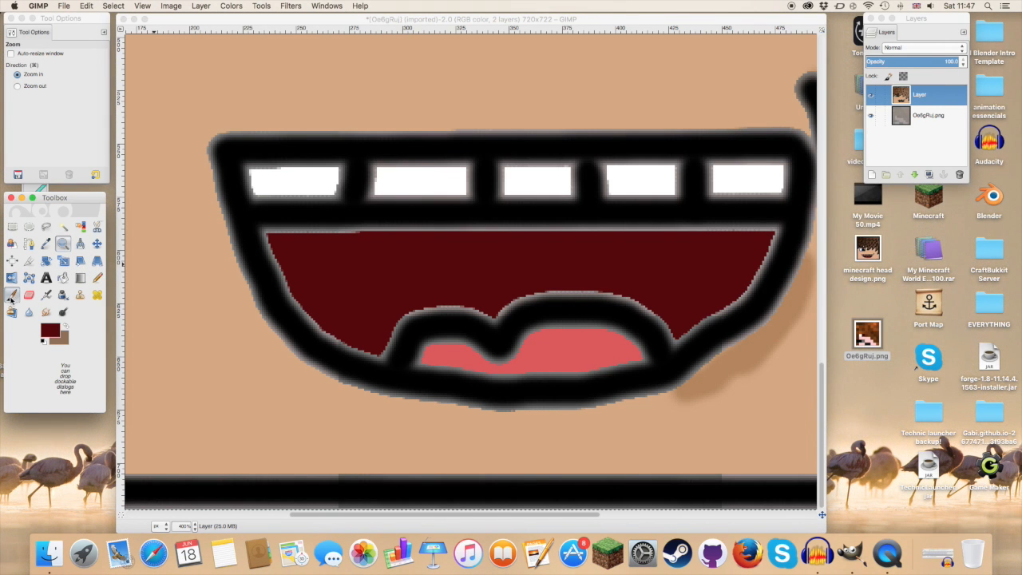
Step: Paint over the light fringe along the inside of the mouth outline with a size 5 Paintbrush, and undo the stray stroke
left_click(12, 296)
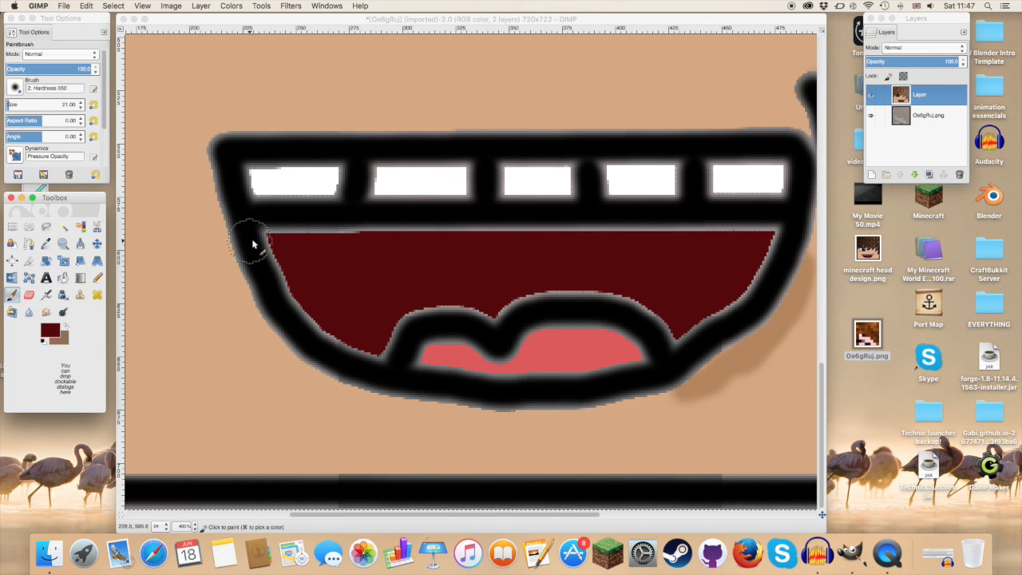
left_click(81, 108)
left_click(81, 108)
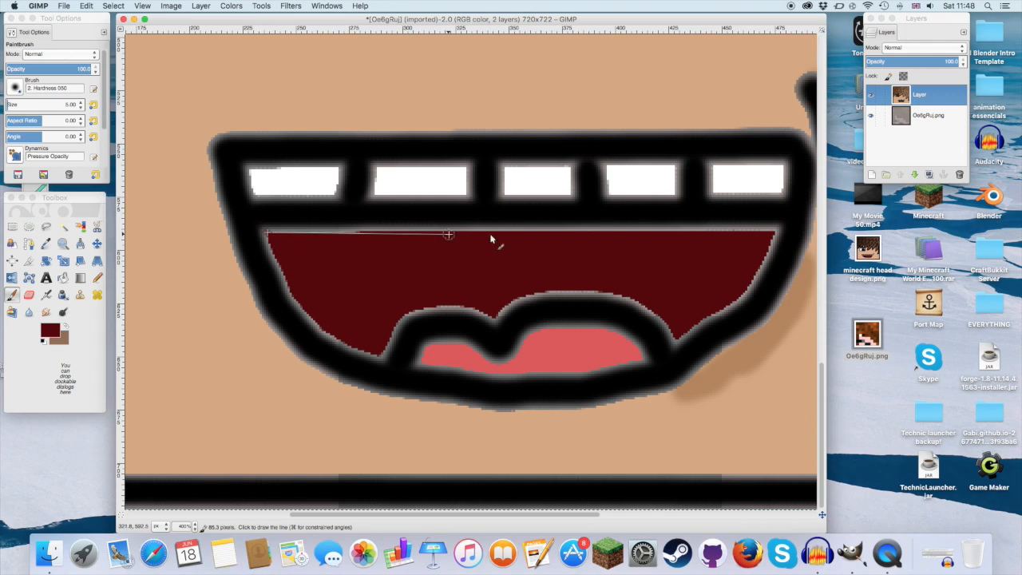
left_click(774, 231, "shift")
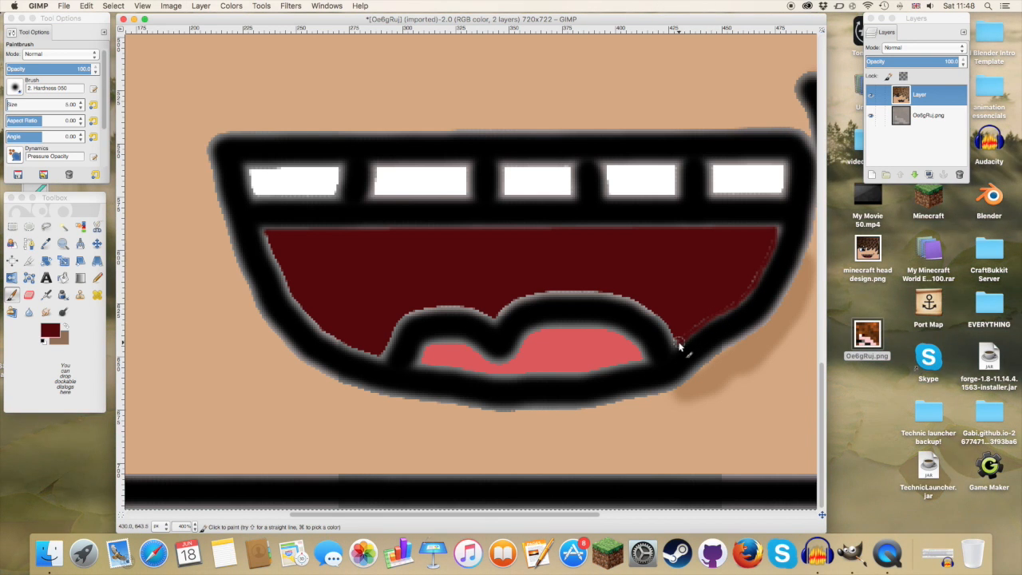
left_click_drag(582, 298, 533, 299)
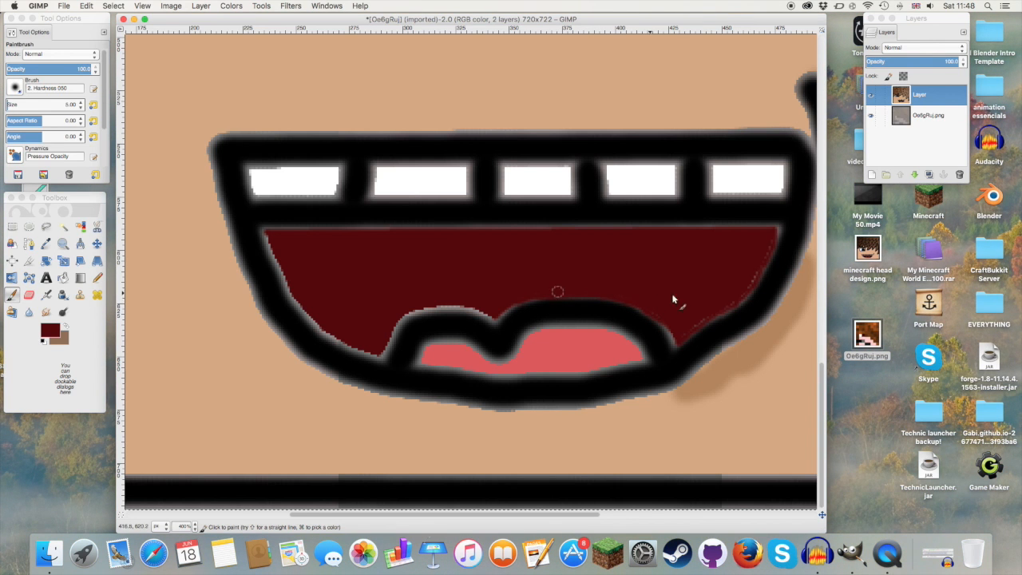
left_click(109, 6)
left_click(94, 17)
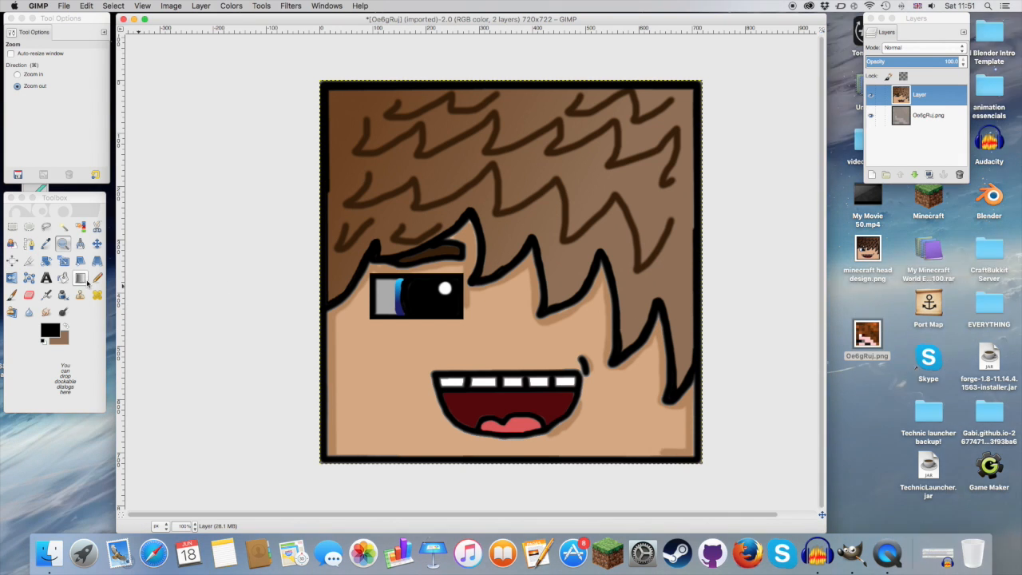
Step: Select the grey part of the eye with Fuzzy Select and fill it with white
left_click(63, 226)
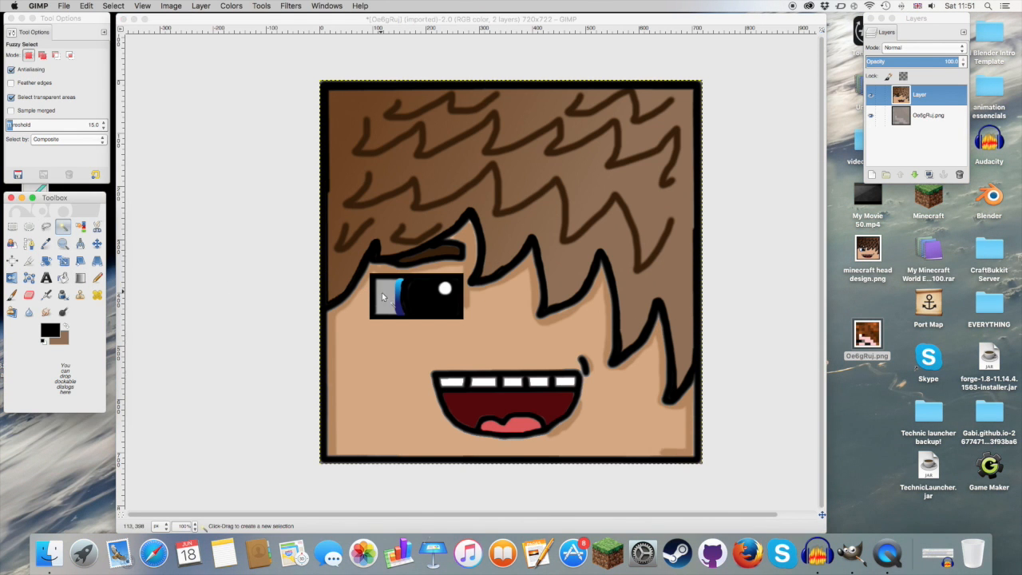
left_click(381, 297)
left_click(48, 329)
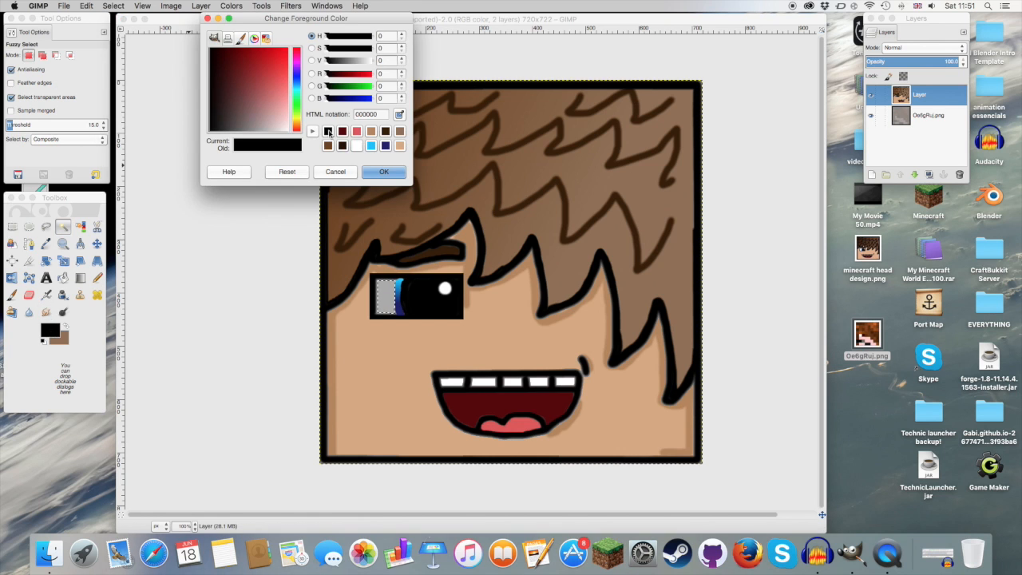
left_click(357, 145)
left_click(383, 172)
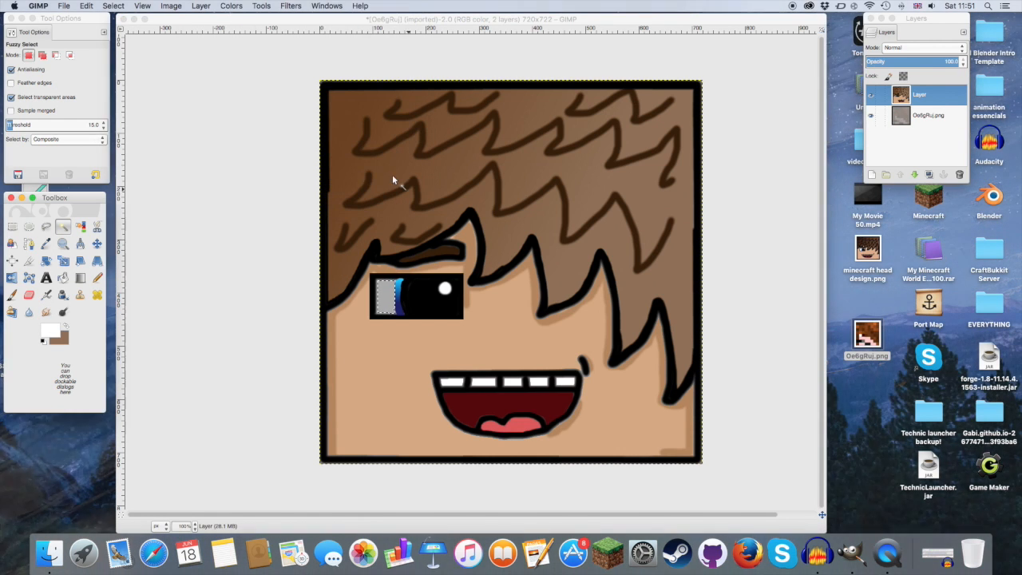
left_click(63, 277)
left_click(380, 297)
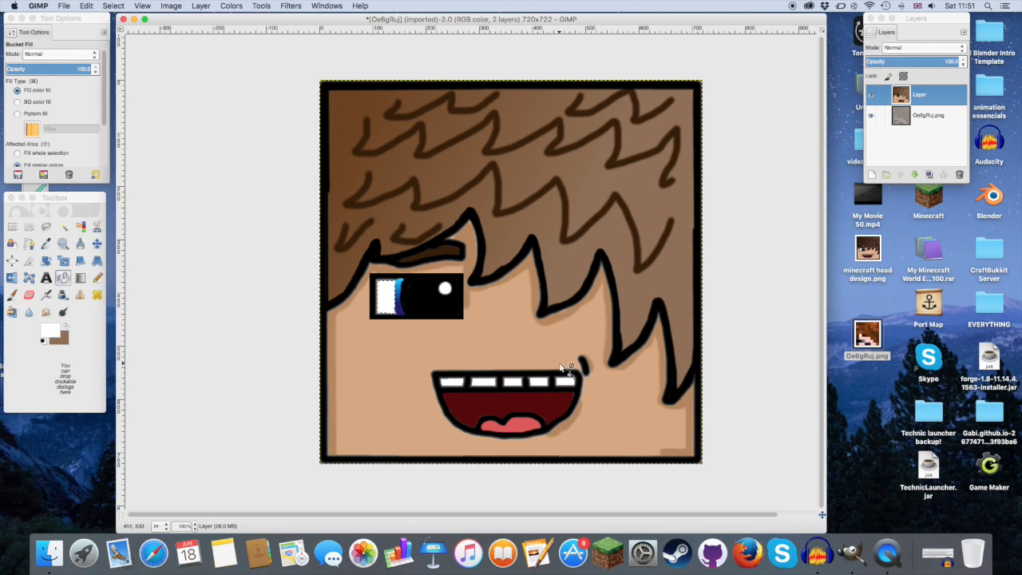
Step: Clear the selection and paint white over the grey fringe around the eye white with a size 7 Paintbrush
left_click(63, 243)
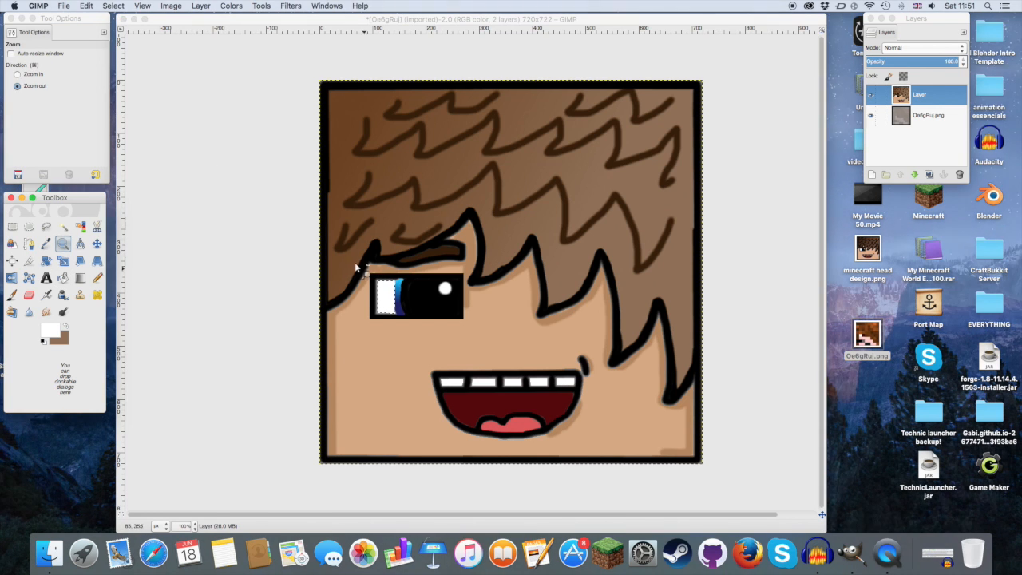
left_click(38, 75)
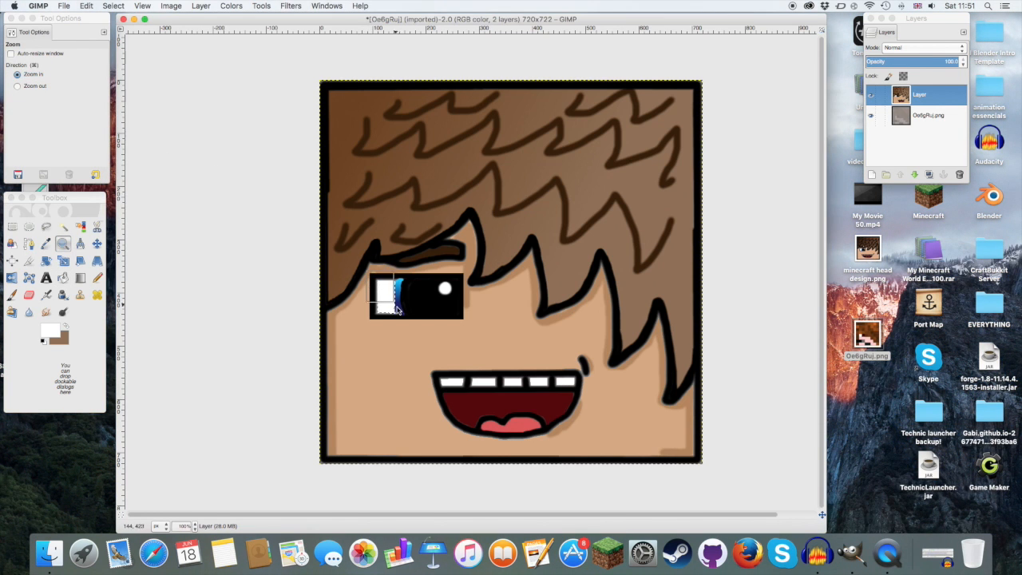
left_click_drag(365, 273, 402, 317)
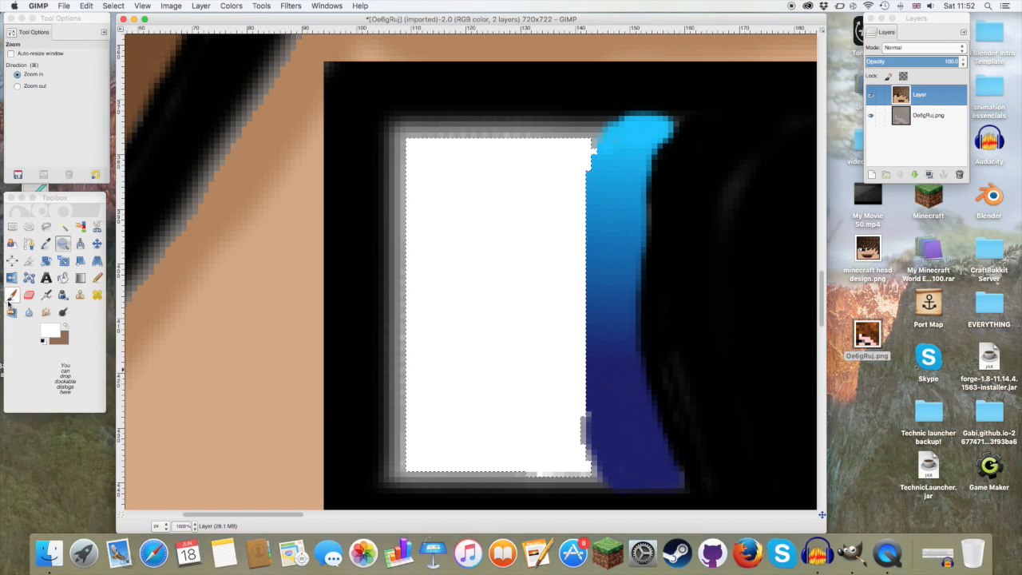
left_click(11, 296)
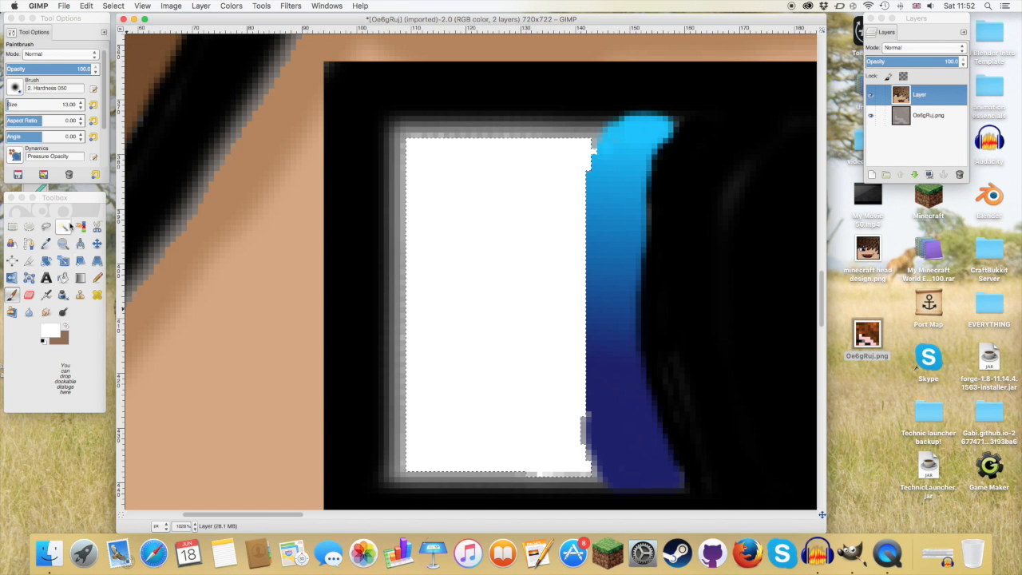
left_click(114, 5)
left_click(125, 28)
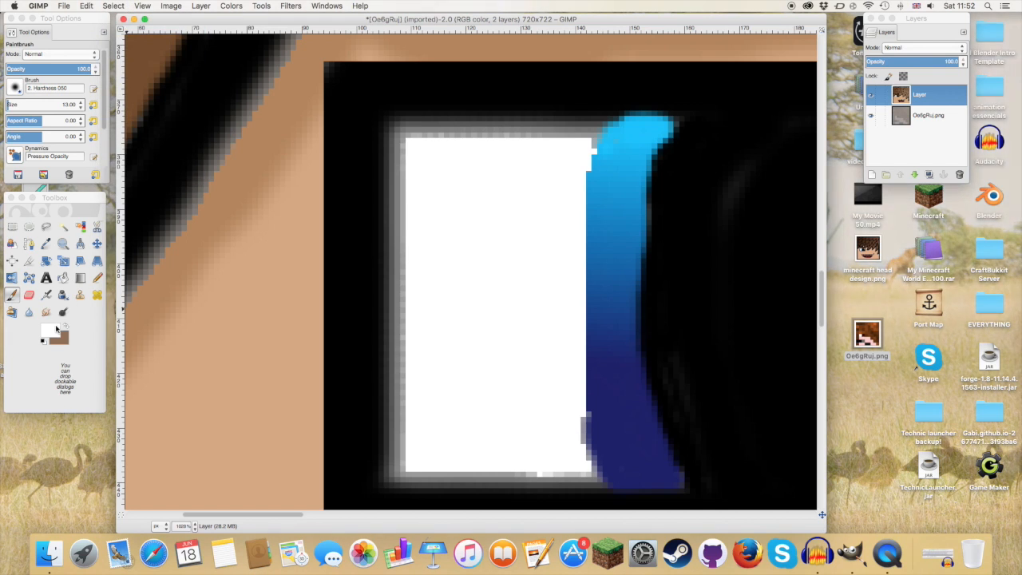
left_click(79, 107)
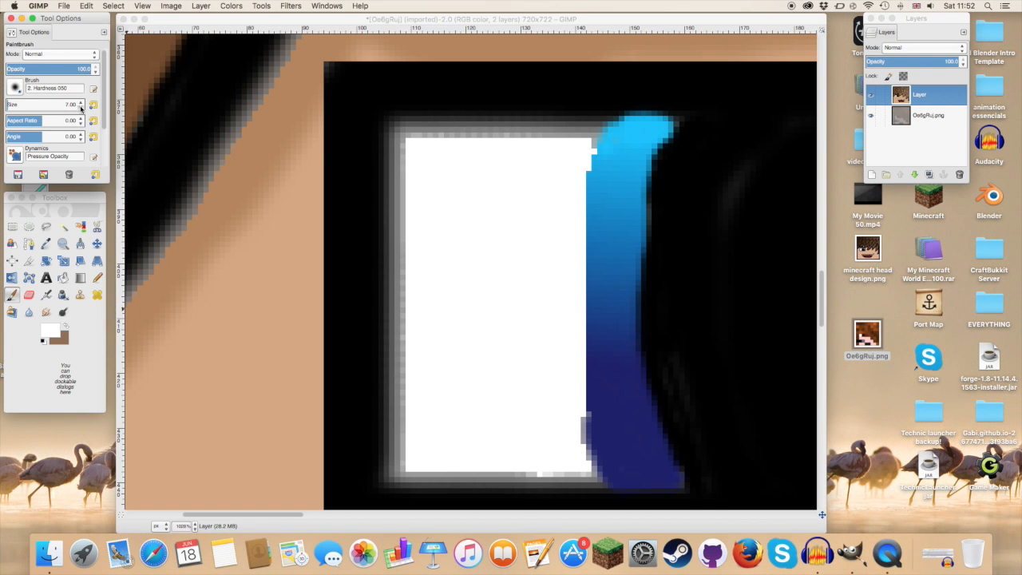
left_click_drag(432, 135, 593, 133)
mouse_move(407, 141)
left_mouse_down()
mouse_move(402, 475)
mouse_move(579, 482)
mouse_move(465, 484)
mouse_move(406, 463)
left_mouse_up()
Step: Set the foreground to a slightly darker off-white and paint shading along the upper edge and both sides of the eye white
left_click(51, 330)
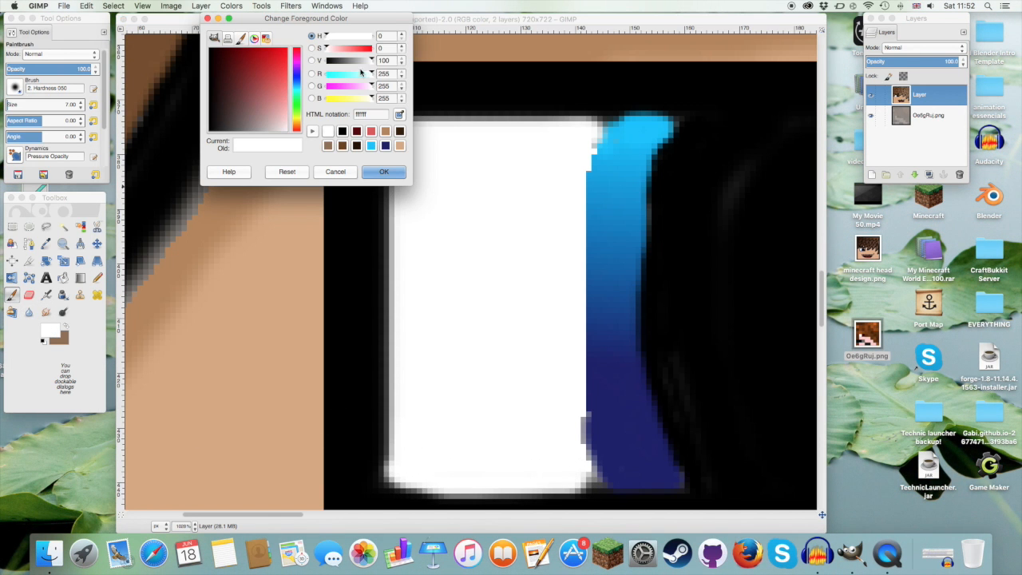
mouse_move(277, 120)
left_mouse_down()
mouse_move(263, 136)
mouse_move(280, 139)
left_mouse_up()
left_click(383, 172)
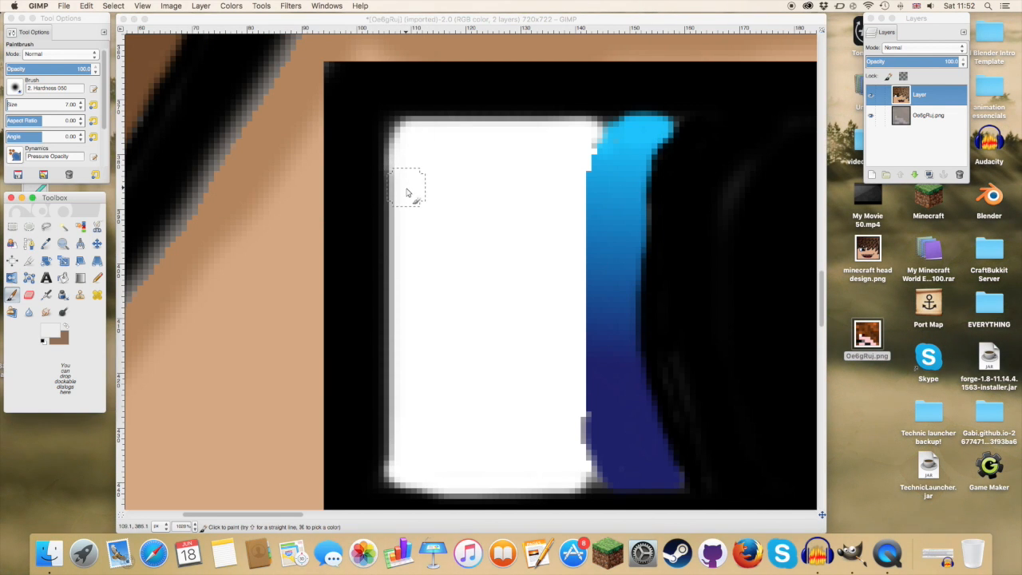
mouse_move(404, 167)
left_mouse_down()
mouse_move(406, 141)
mouse_move(440, 135)
left_mouse_up()
mouse_move(413, 201)
left_mouse_down()
mouse_move(419, 158)
mouse_move(567, 132)
mouse_move(430, 148)
mouse_move(413, 186)
mouse_move(421, 270)
left_mouse_up()
mouse_move(573, 332)
left_mouse_down()
mouse_move(566, 255)
mouse_move(575, 152)
mouse_move(587, 141)
left_mouse_up()
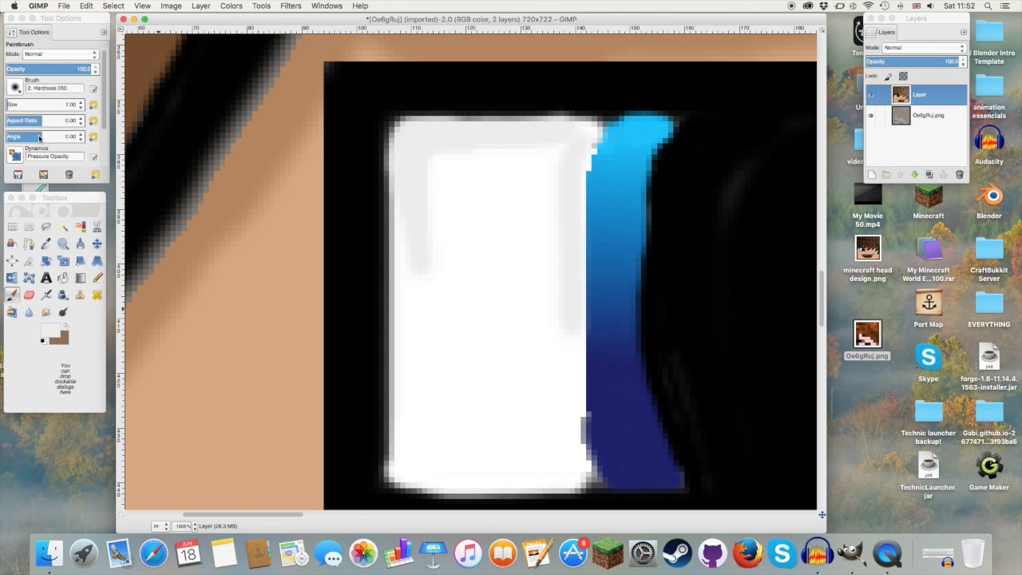
Step: Examine the shaded eye in the context of the whole head drawing
left_click(63, 244)
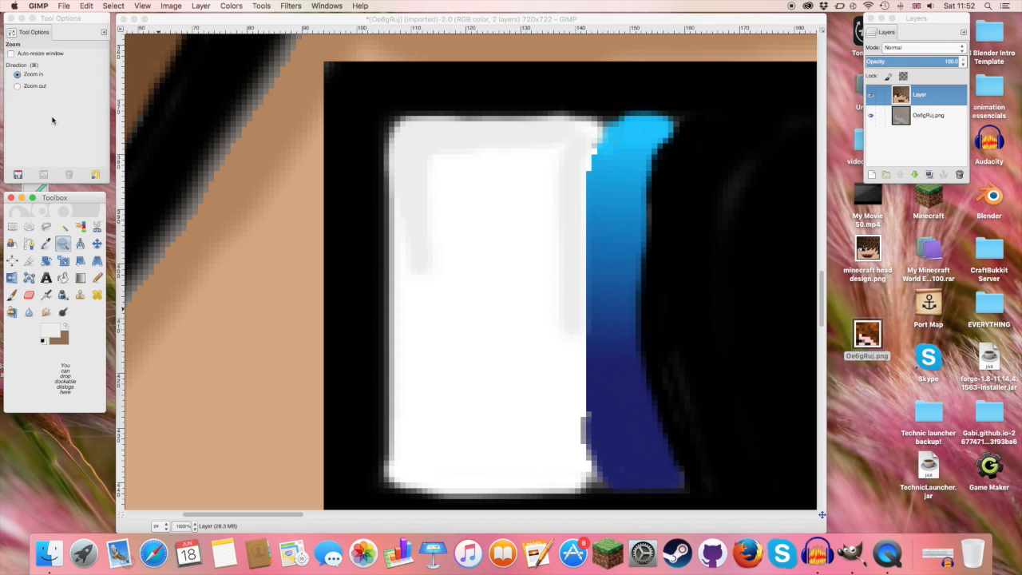
left_click(499, 292)
left_click(34, 85)
left_click(522, 279)
left_click(521, 279)
left_click(519, 276)
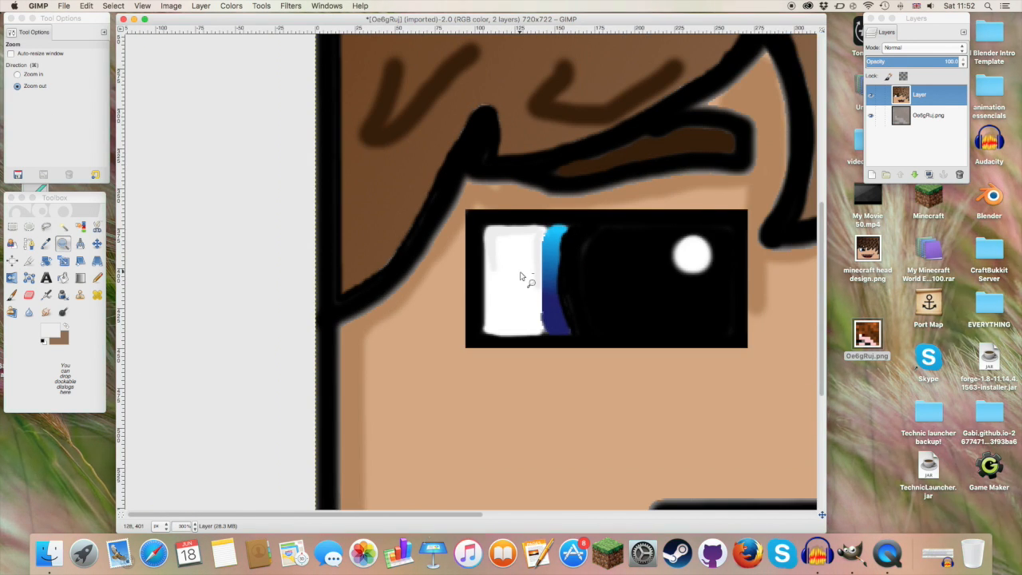
left_click(519, 276)
left_click(519, 276)
left_click(520, 276)
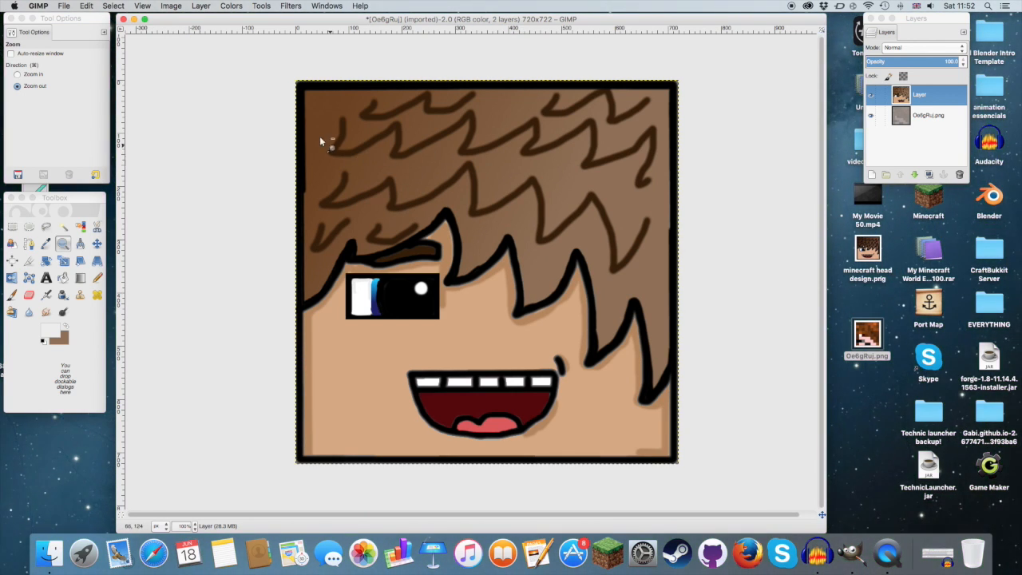
Step: Export the finished head drawing to the Desktop as dfjfngjf.png
left_click(67, 7)
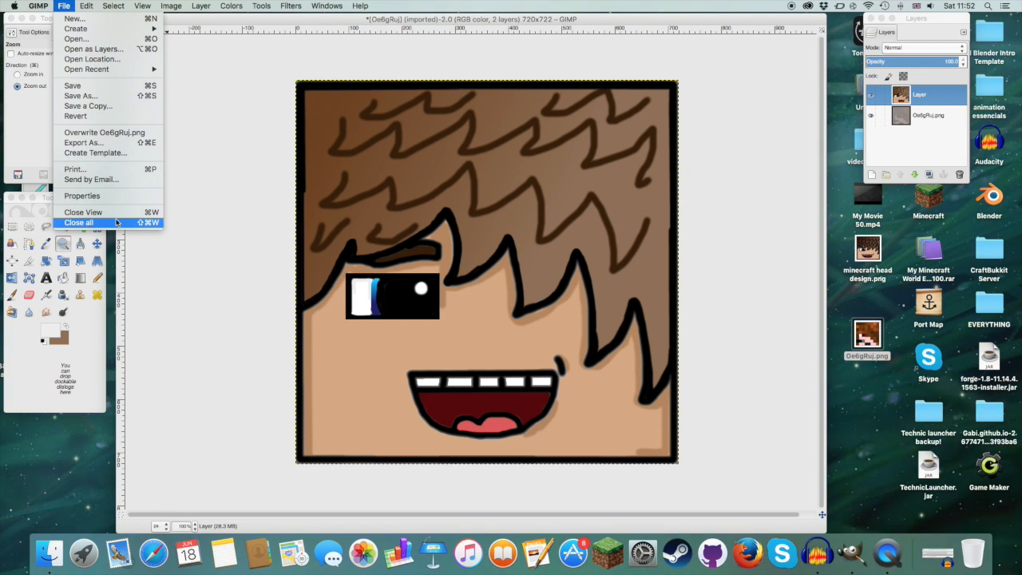
left_click(83, 142)
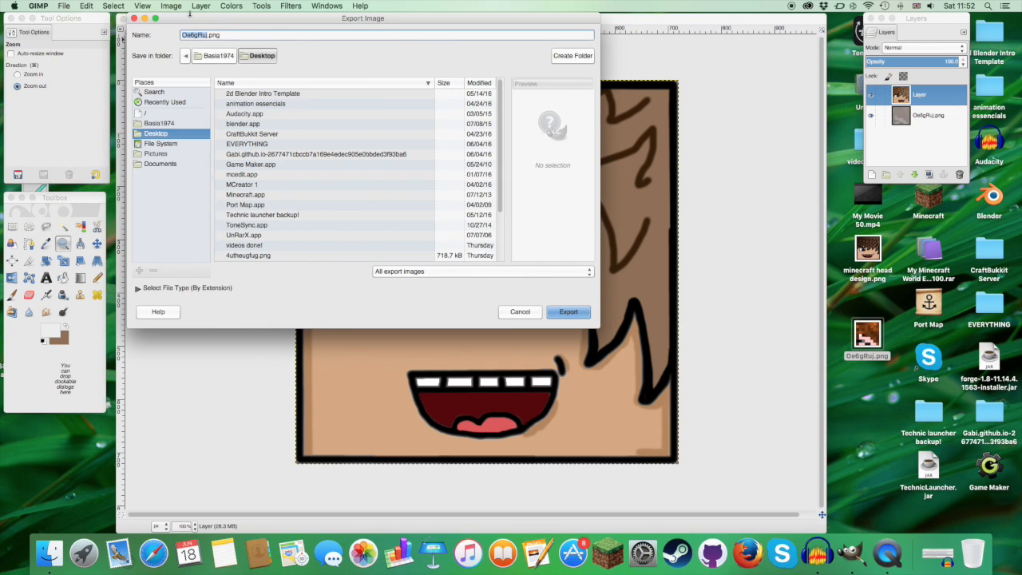
type("dfjfngjf")
key("Return")
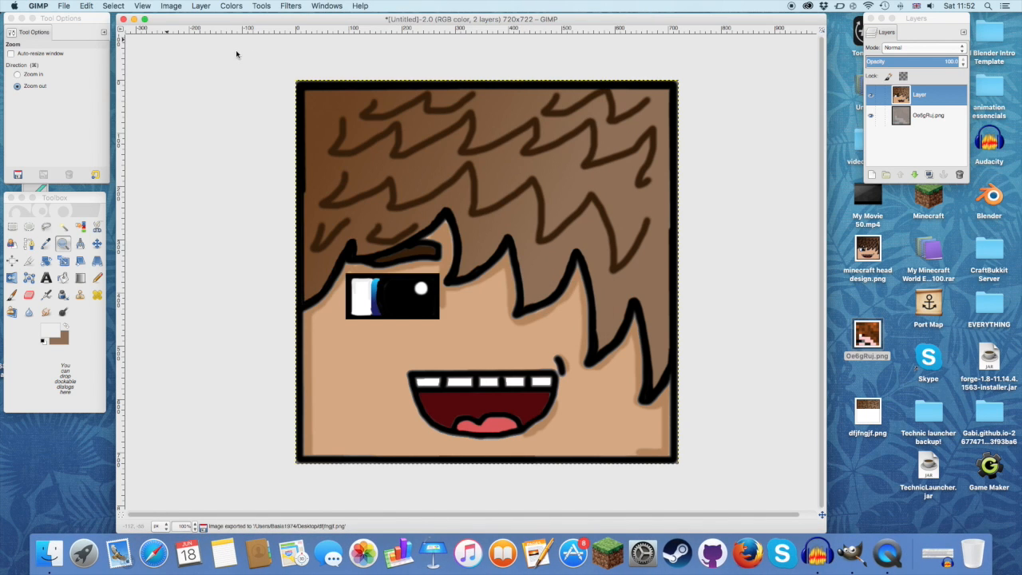
Step: Open dfjfngjf.png in Preview, compare it side by side with minecraft head design.png, and close the latter
double_click(865, 411)
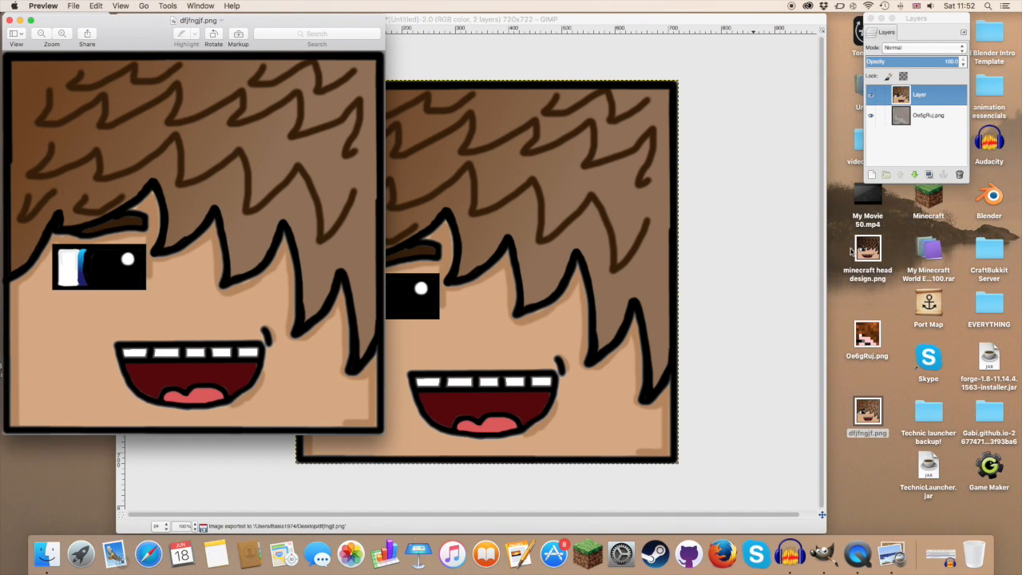
double_click(868, 249)
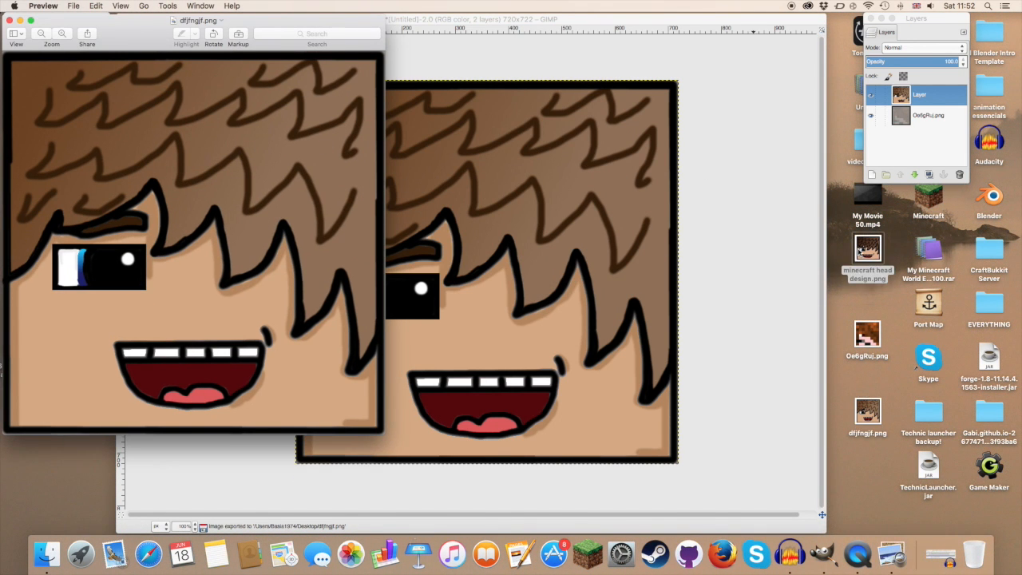
left_click_drag(335, 33, 701, 14)
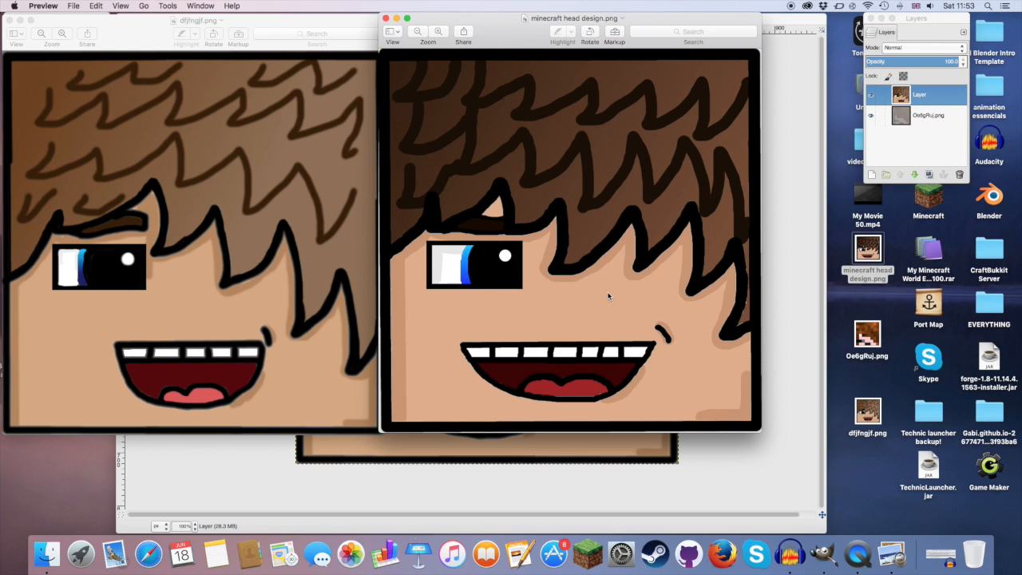
left_click(386, 17)
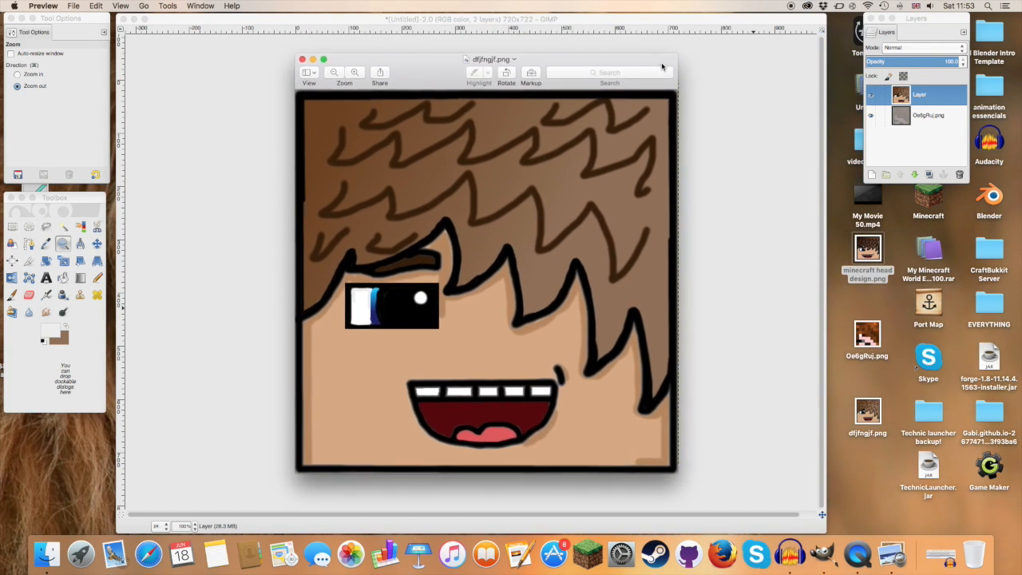
mouse_move(661, 66)
left_mouse_down()
mouse_move(786, 99)
mouse_move(117, 68)
mouse_move(951, 55)
mouse_move(667, 39)
mouse_move(663, 54)
left_mouse_up()
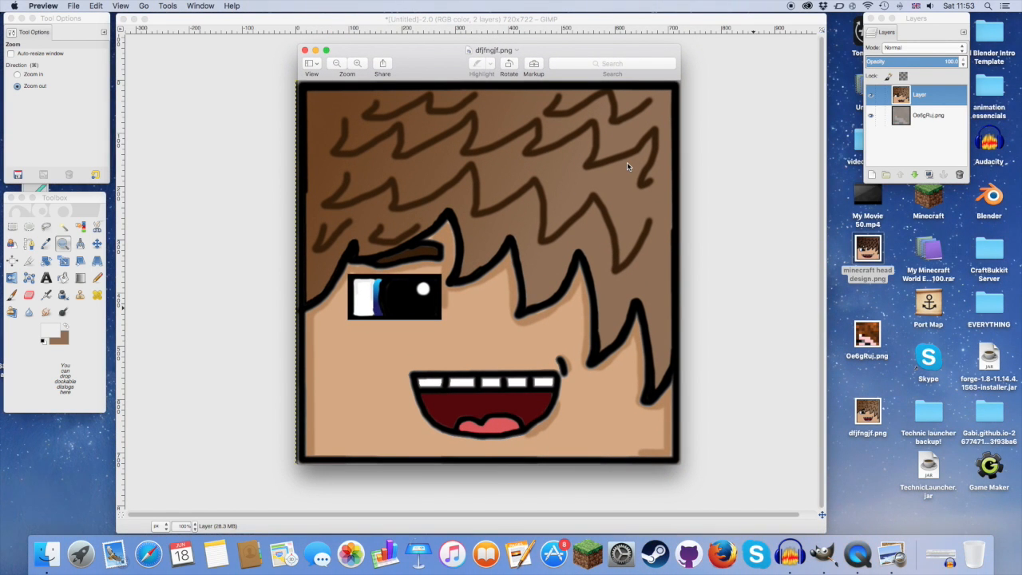